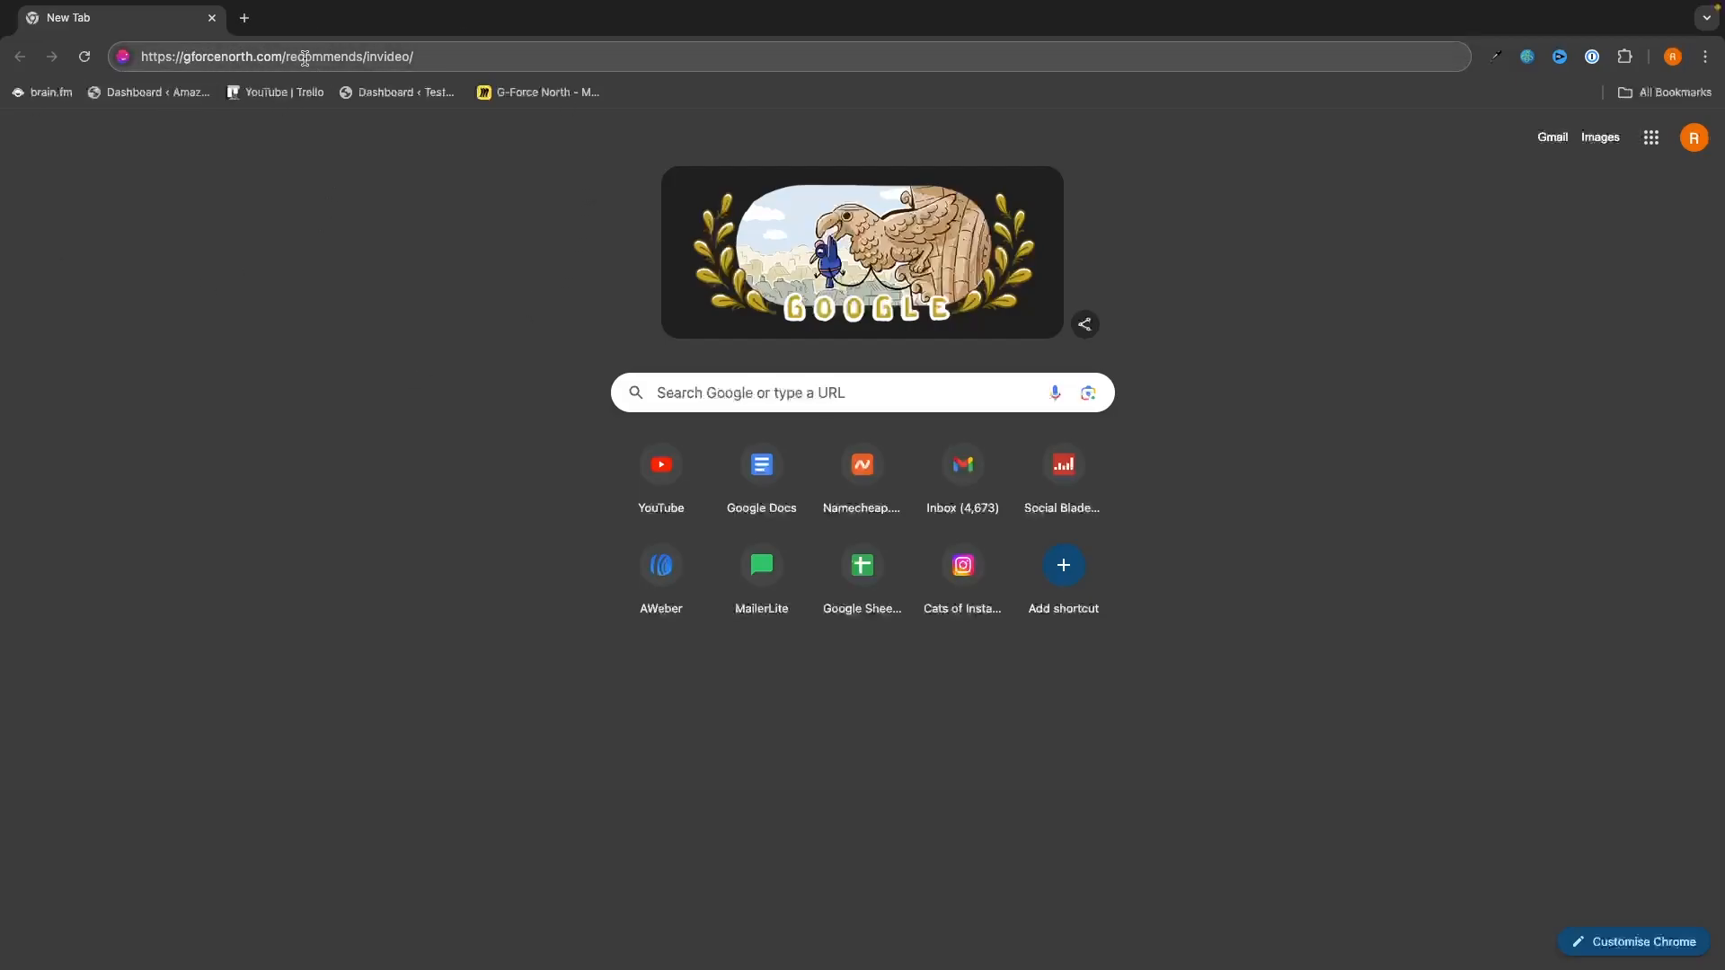
Open gforcenorth.com/recommends/invideo/ and join invideo AI with the Google account.
left_click(442, 56)
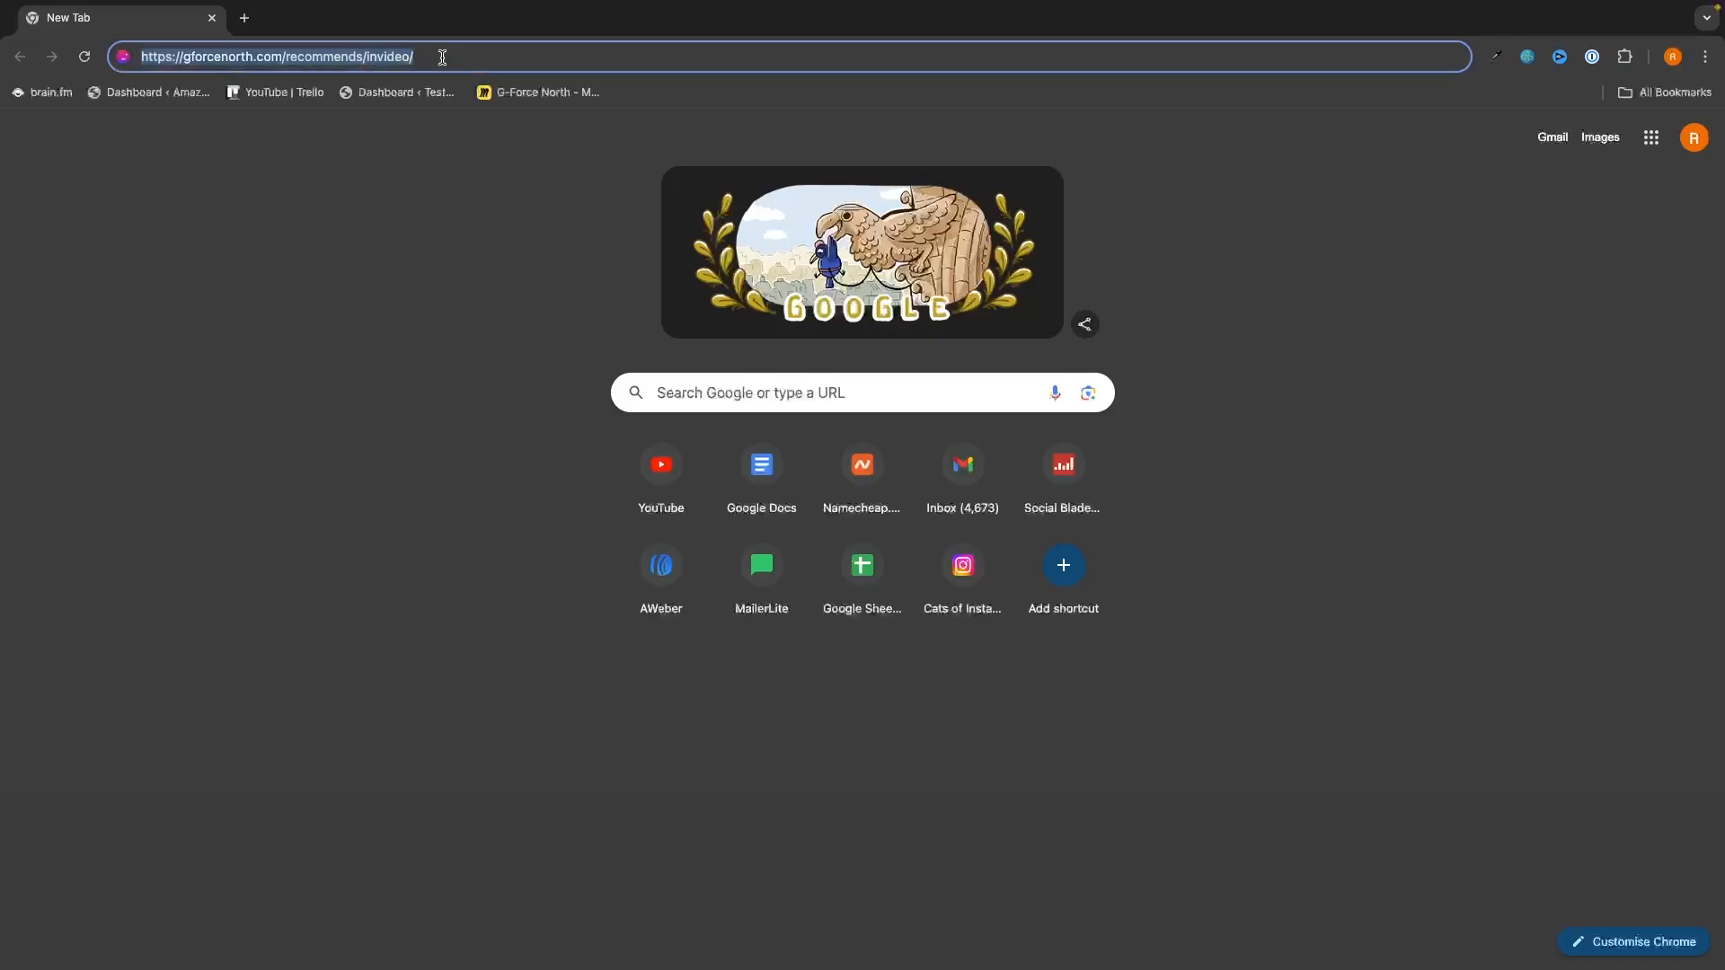
key("Return")
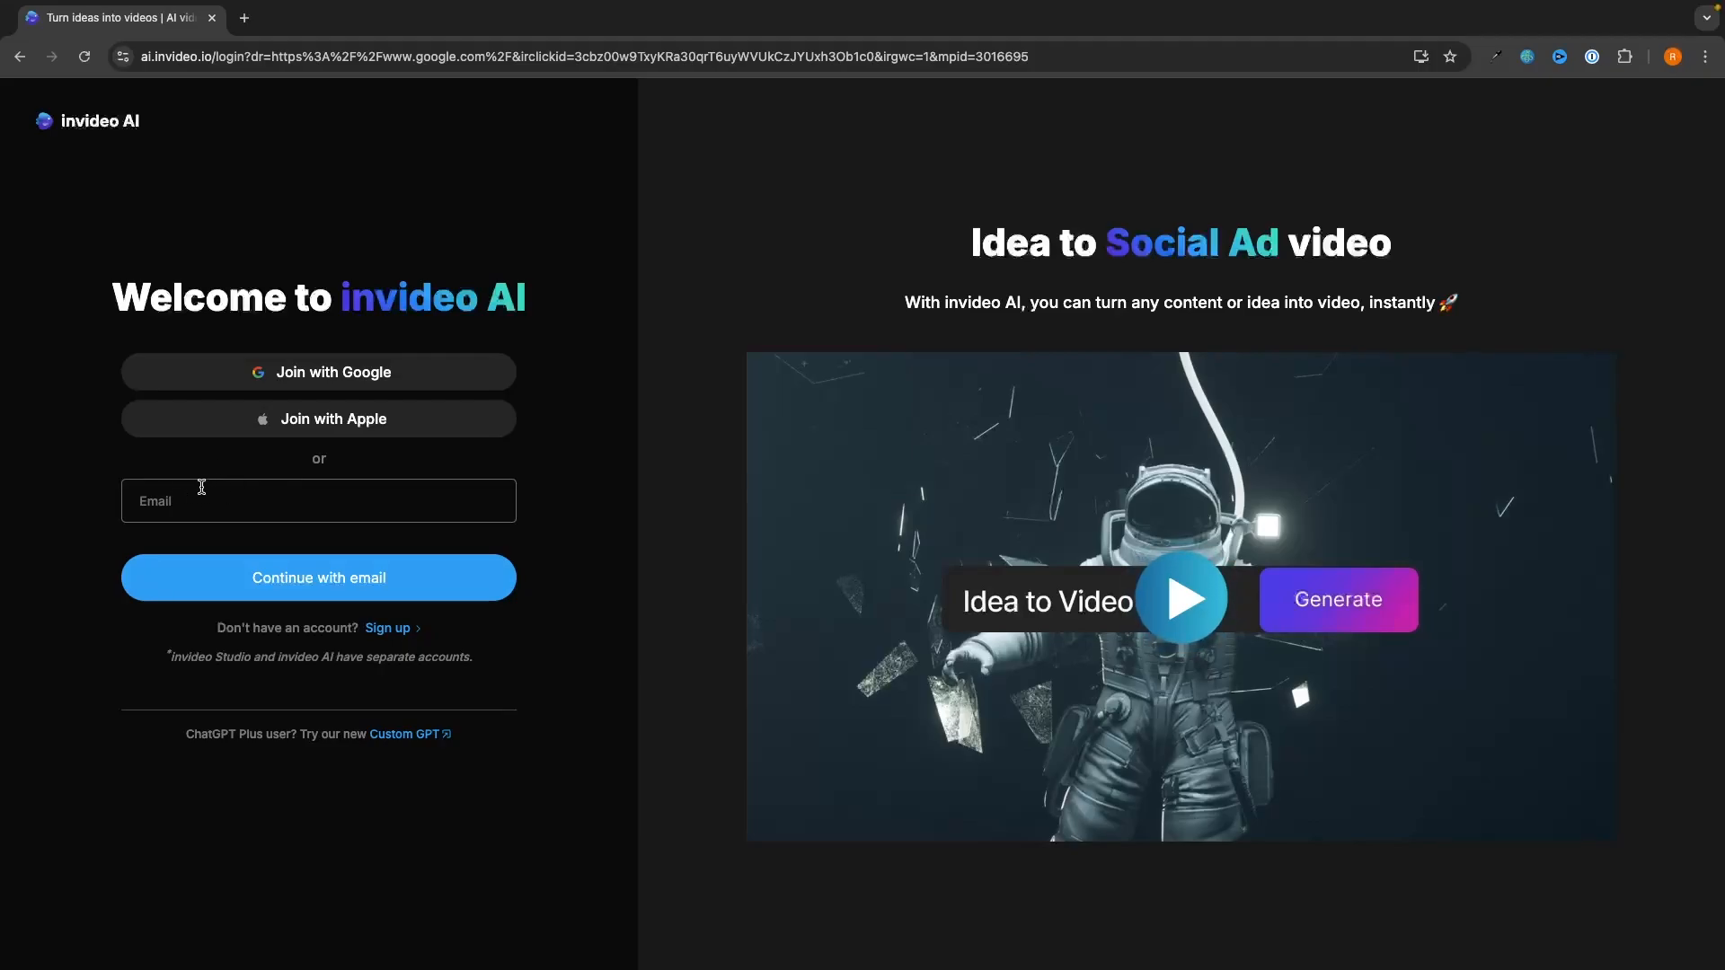
left_click(349, 378)
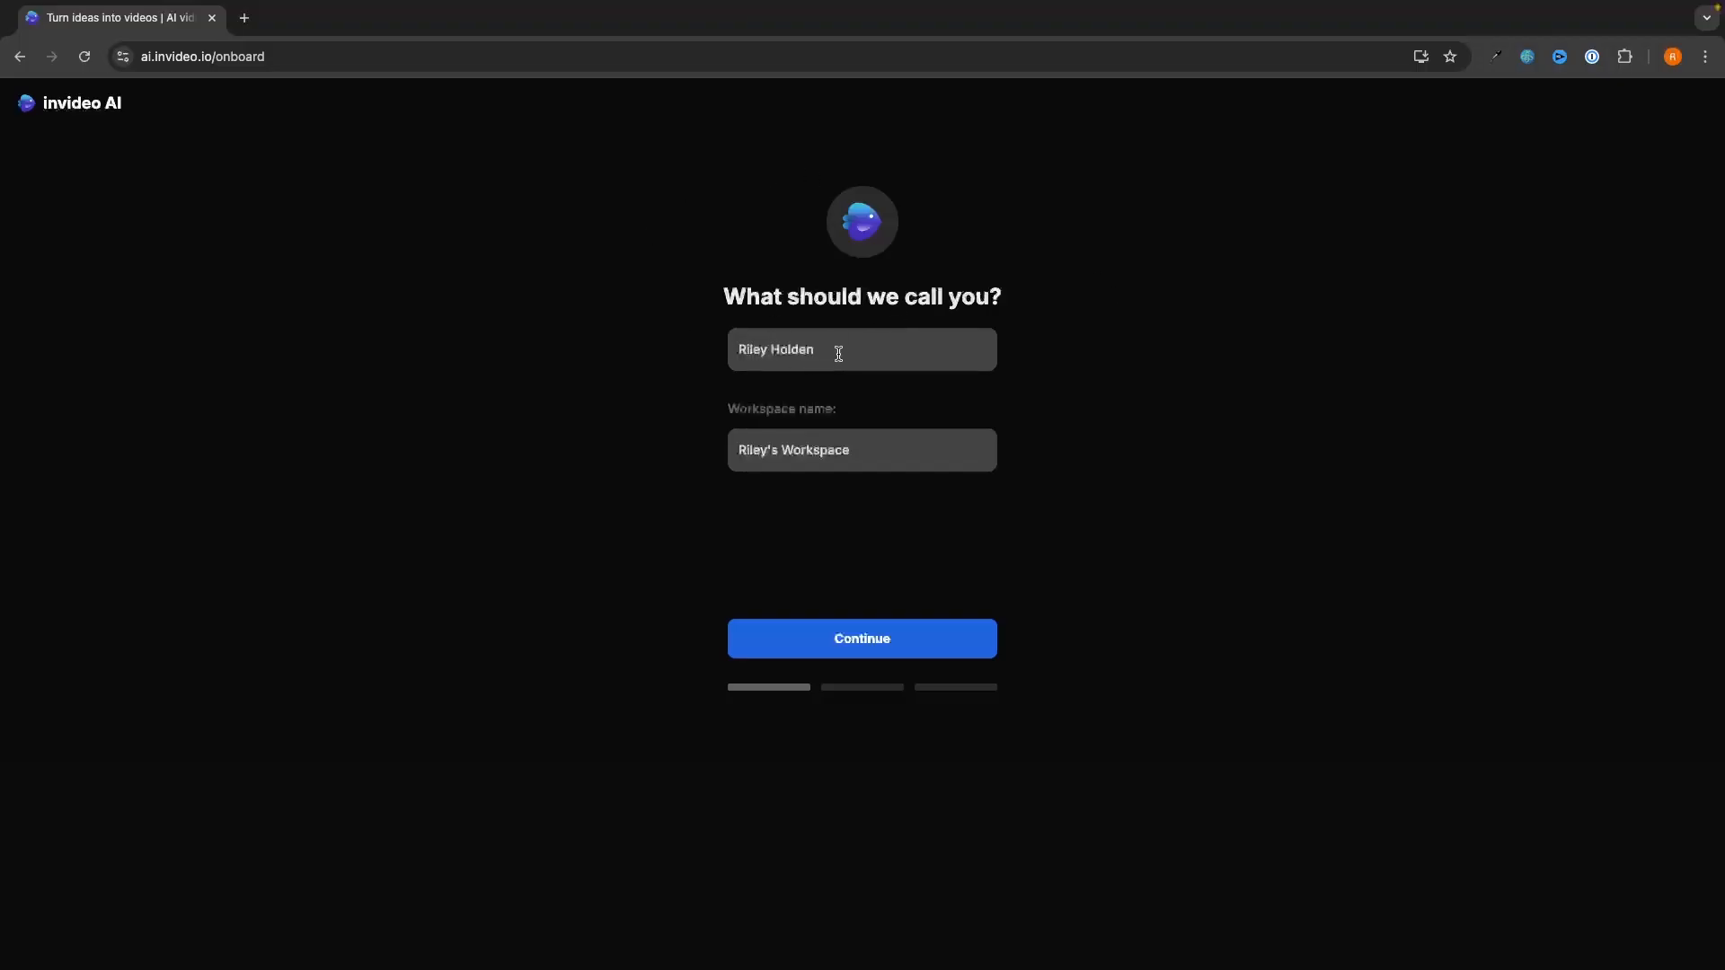
Replace the personal name in the workspace name with GForce North and continue the onboarding.
left_click_drag(767, 444, 675, 456)
type("GForce North")
key("Delete")
key("Delete")
left_click(877, 653)
Answer the onboarding questions with YouTube as the discovery source and Creative services as the intended use.
left_click(849, 341)
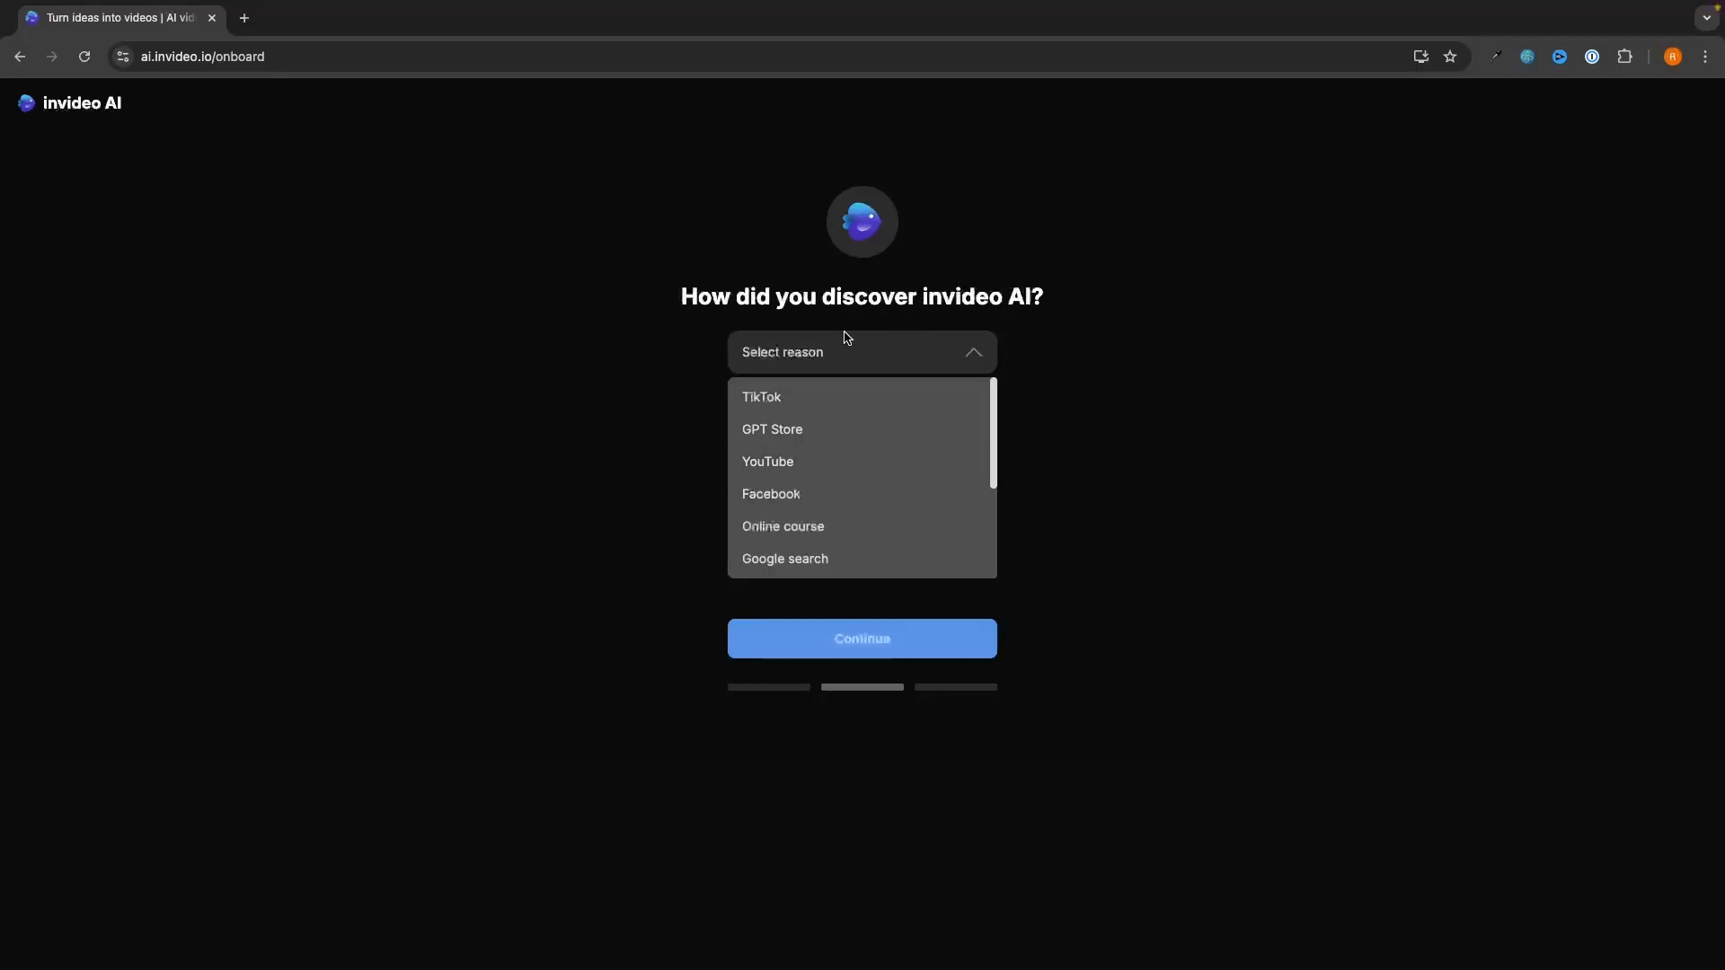
left_click(805, 462)
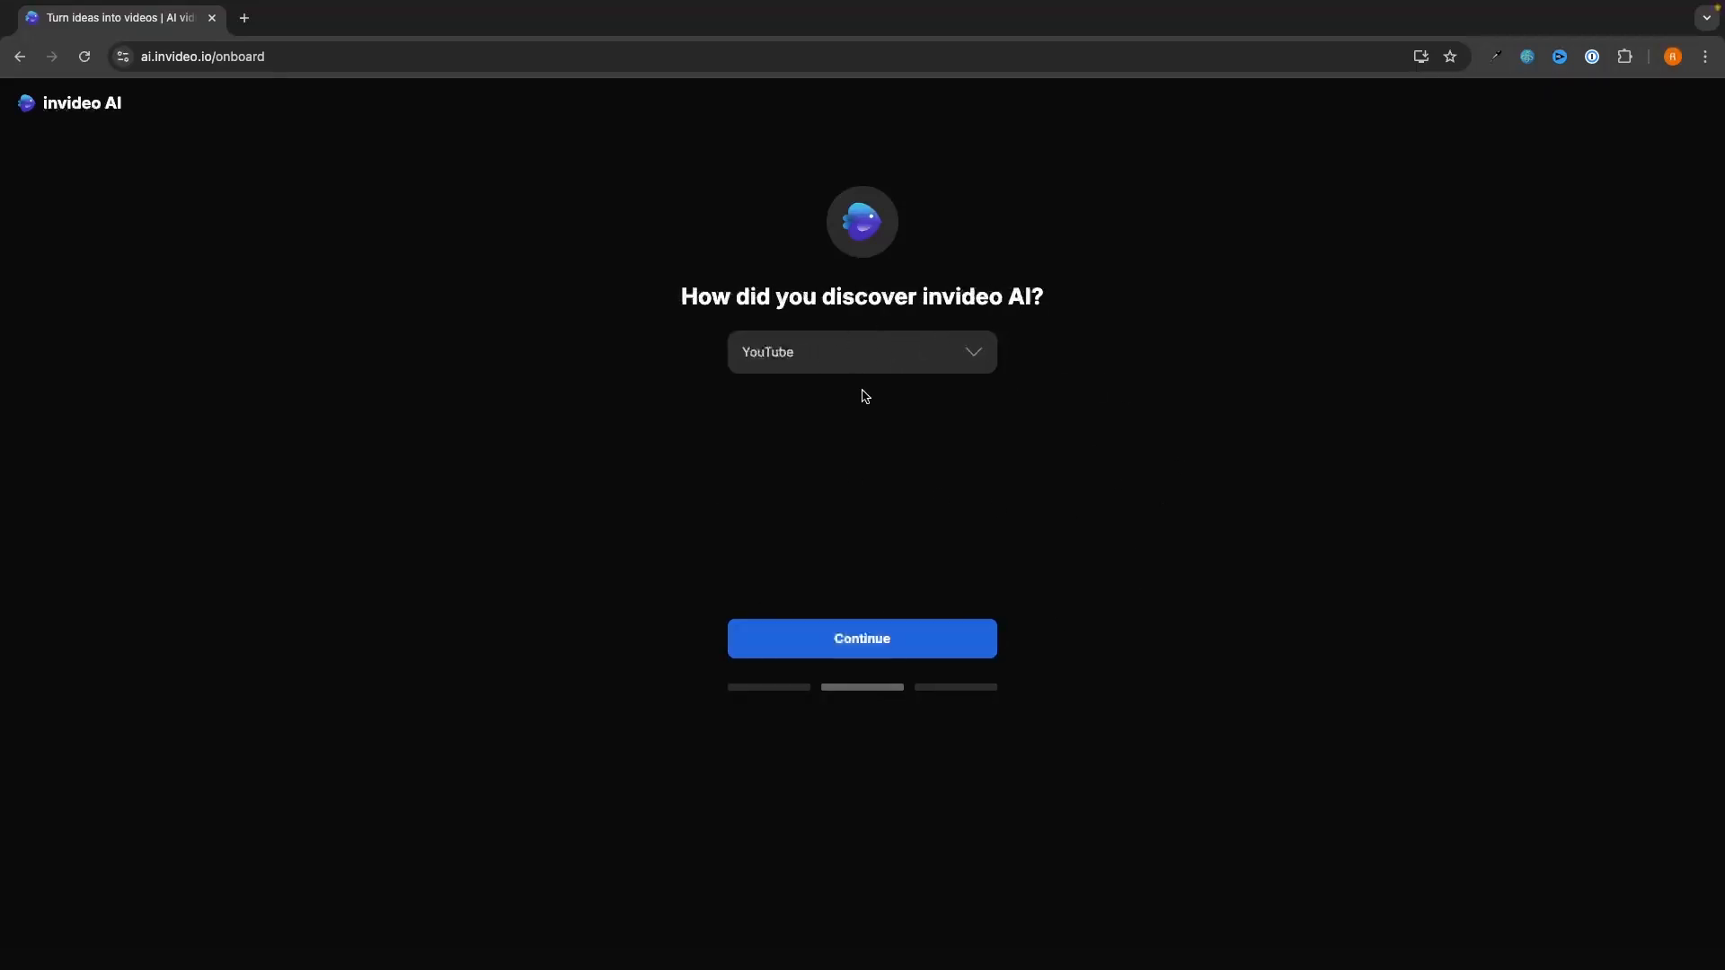
left_click(853, 633)
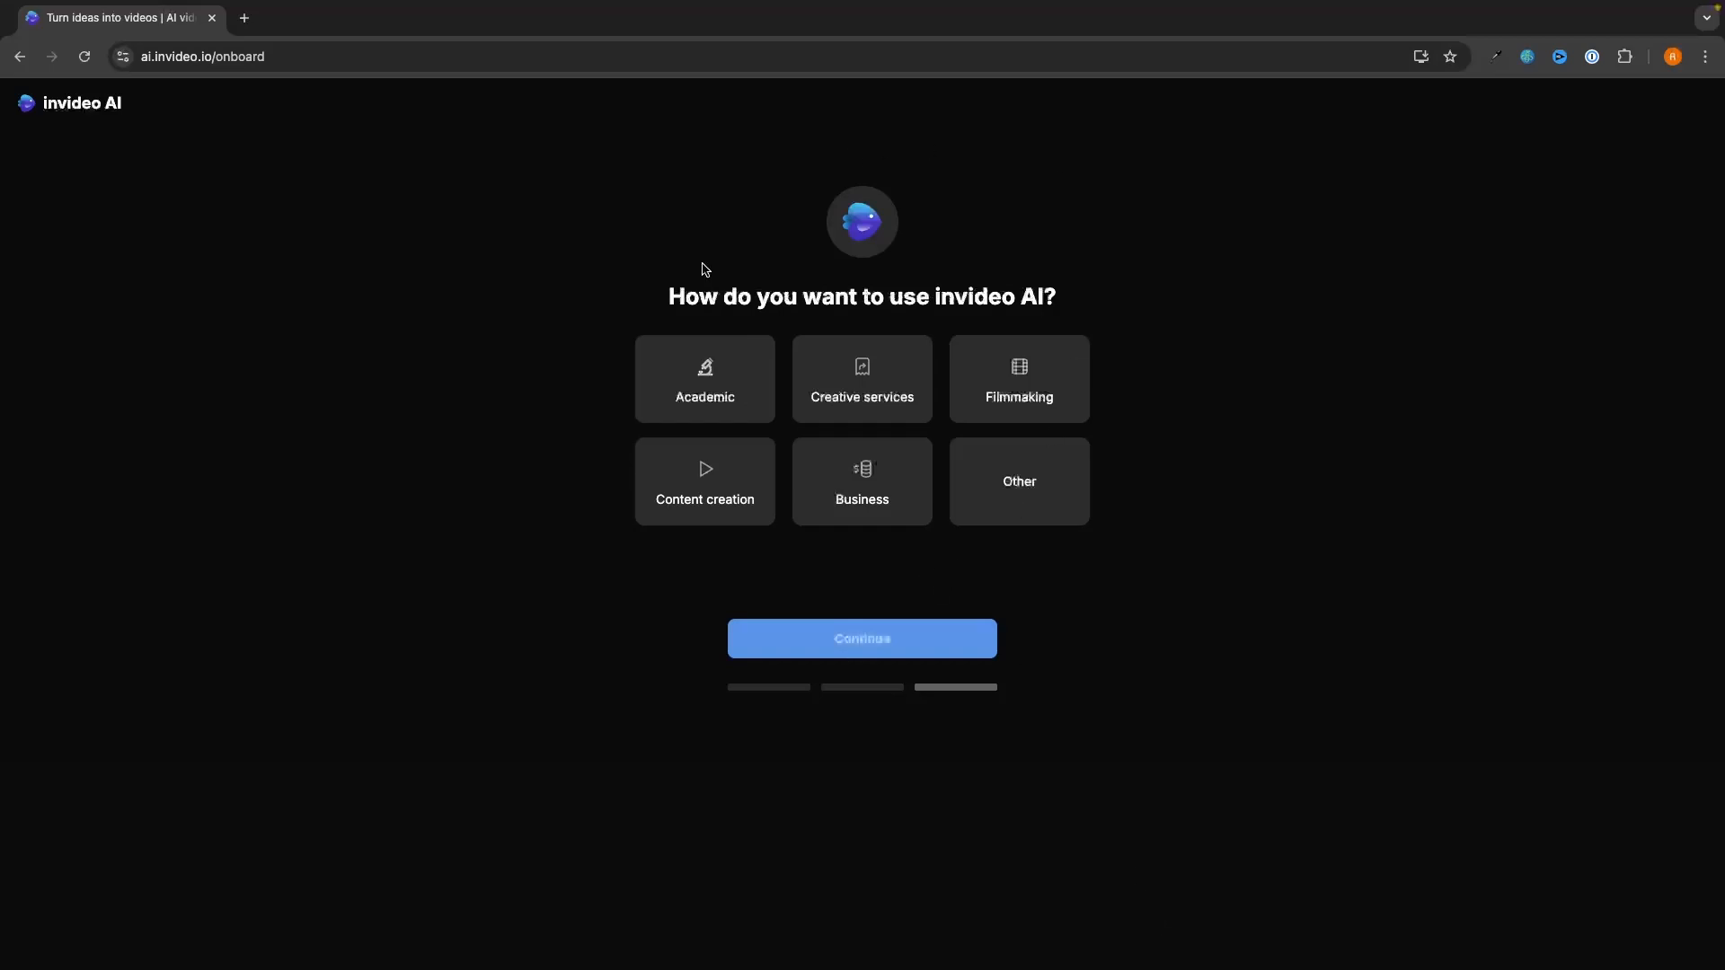
left_click(704, 376)
left_click(827, 356)
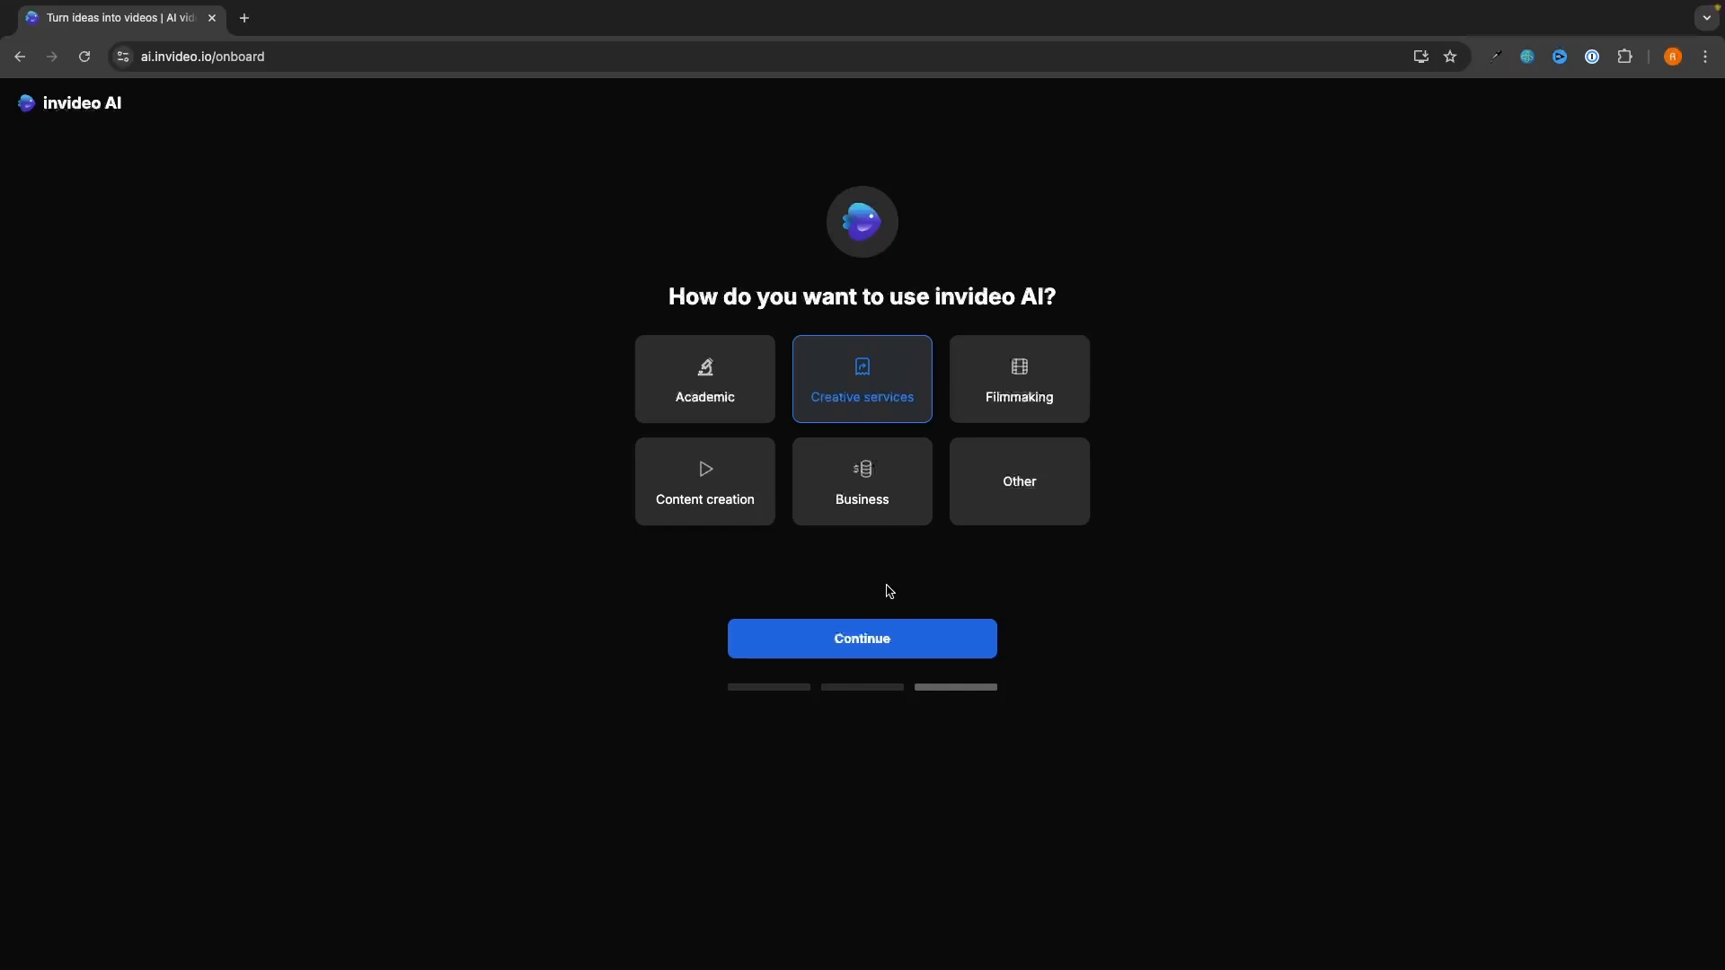
left_click(847, 643)
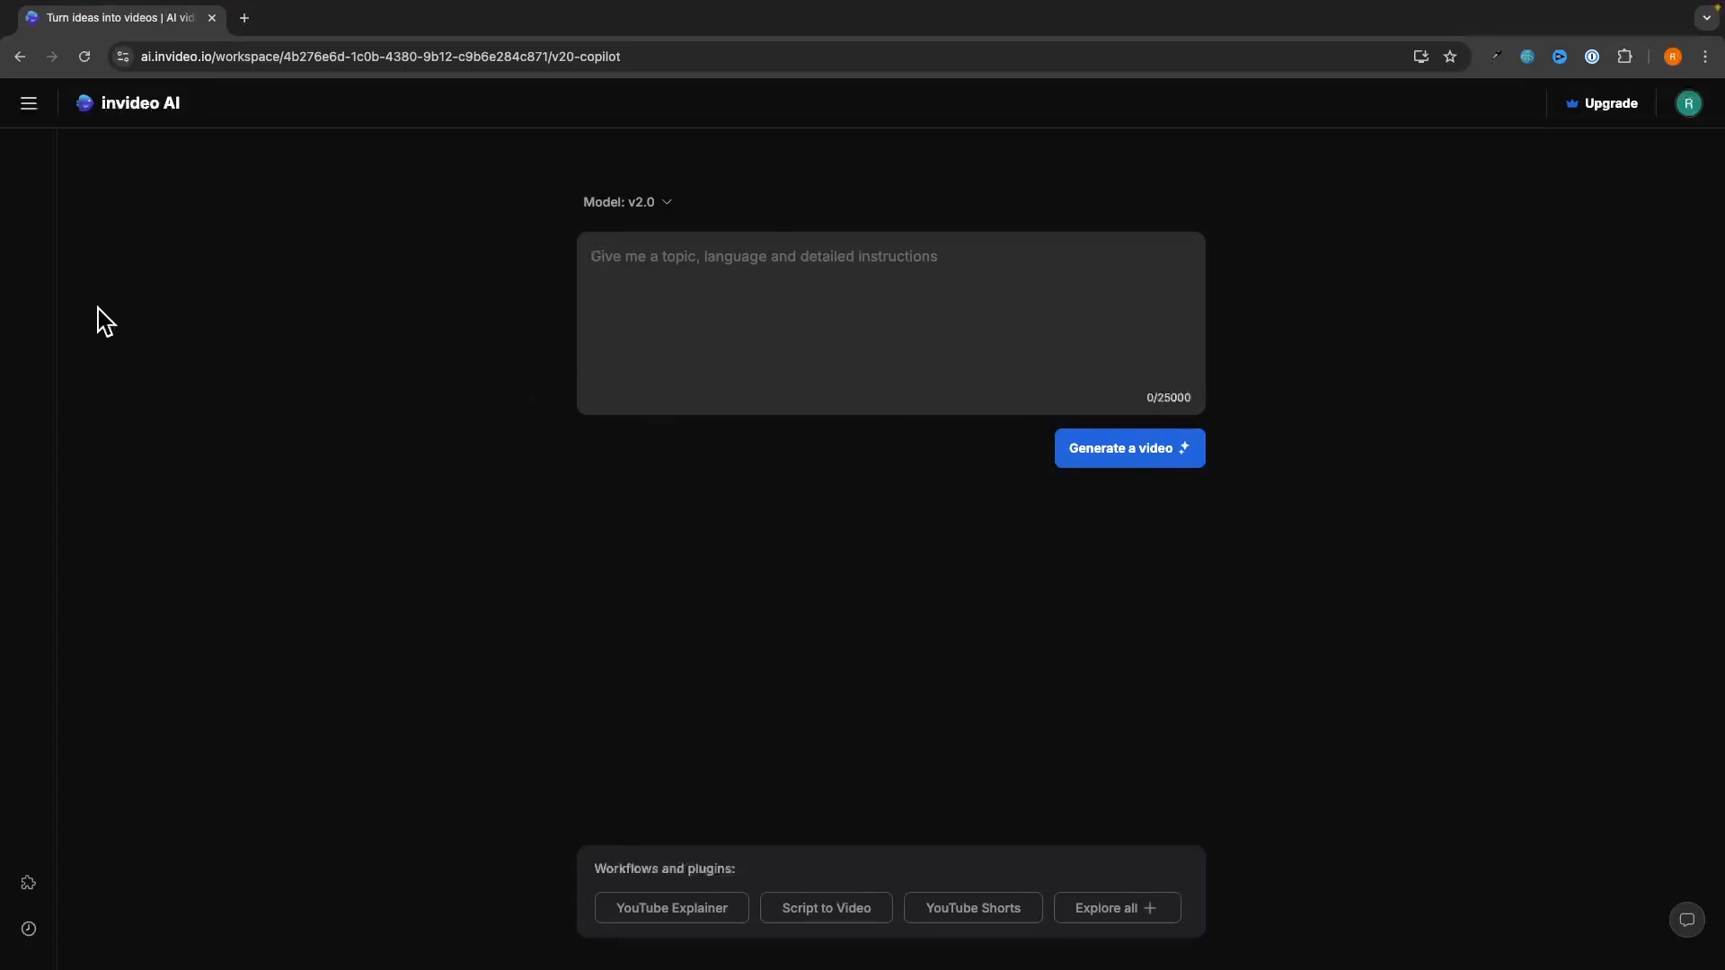
Write the video prompt "Create me a 5 minute YouTube video showing the top 5 most incredible and shocking facts about space".
left_click(850, 254)
type("Create me a 5 minute YouTube video showing the top 5 most incredible and shocking facts about space,")
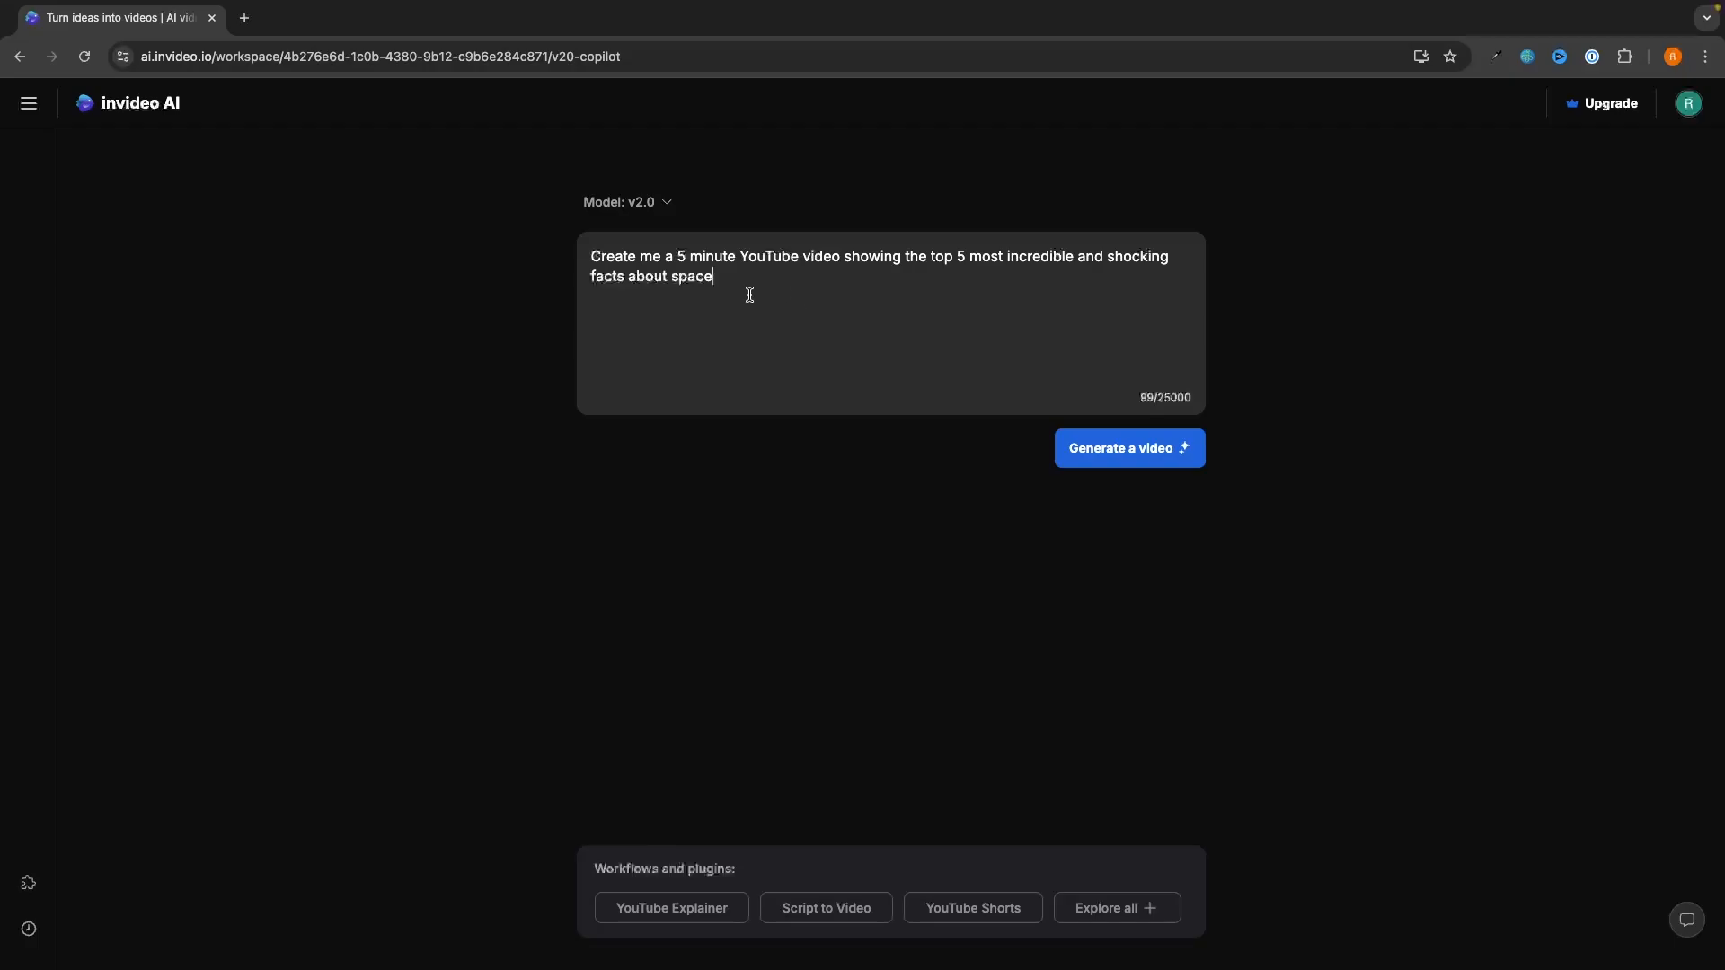
left_click_drag(749, 295, 558, 261)
left_click(821, 329)
Extend the prompt with ", make space related jokes throughout the video and use a powerful voice to narrate this.".
type(", make space related jokes throughout the video and use a powerful voice to narrate this.")
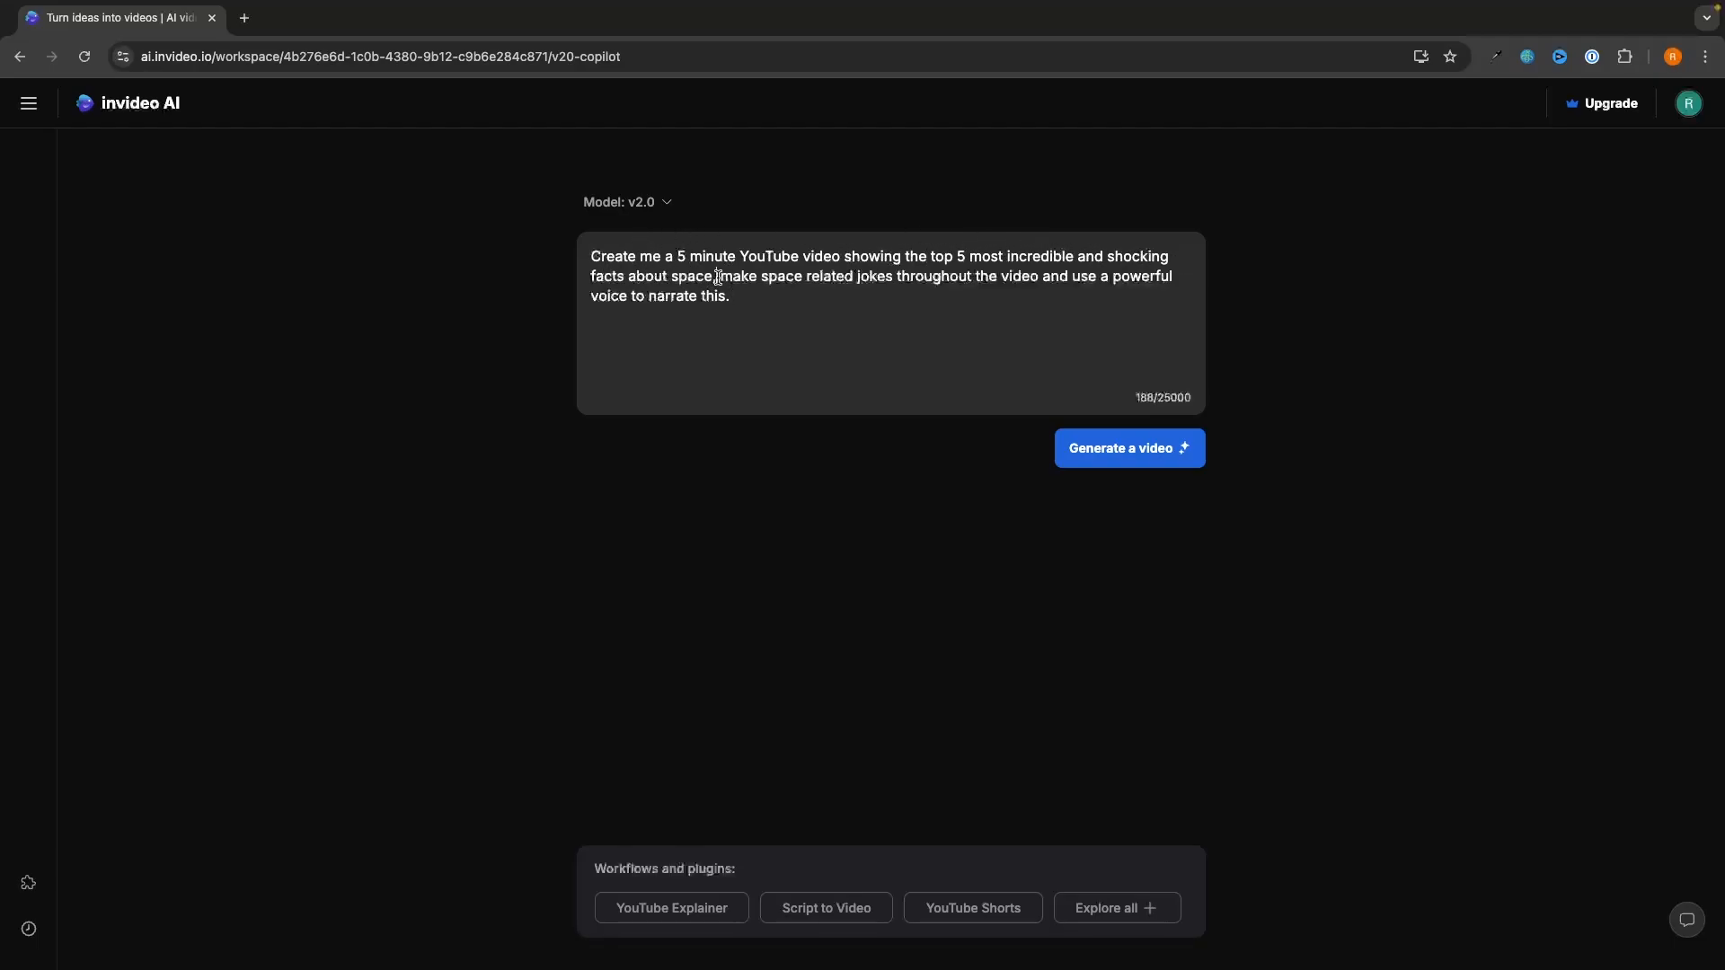
left_click_drag(717, 276, 972, 293)
left_click(972, 292)
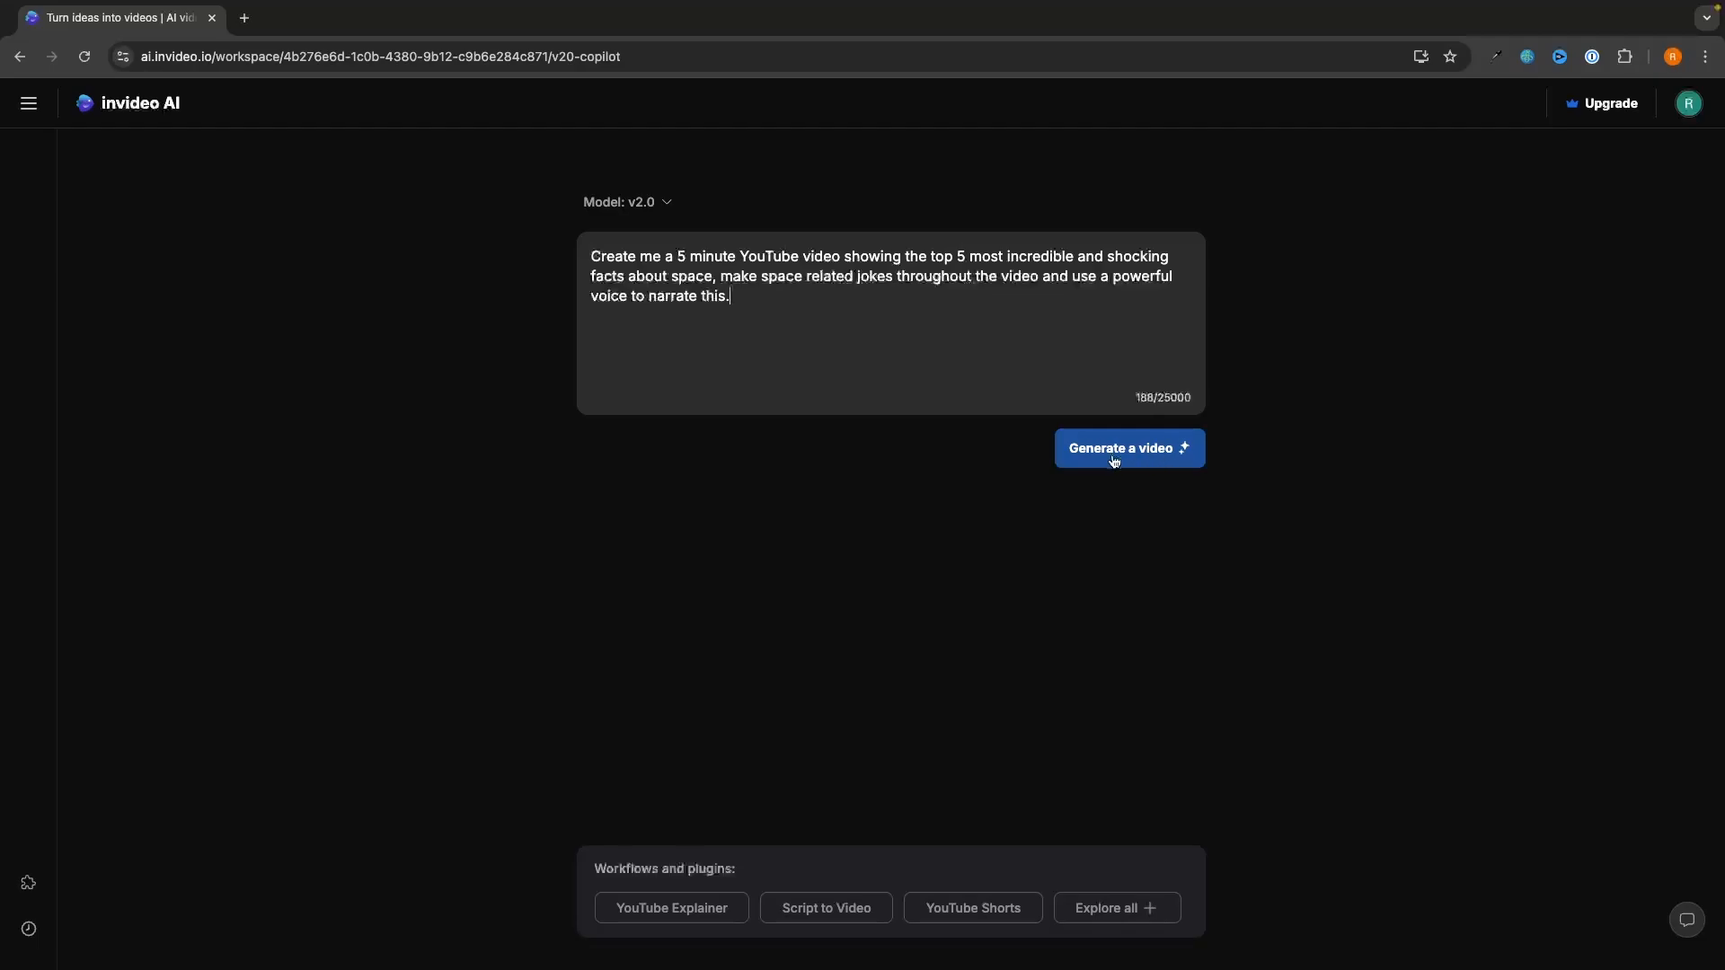
left_click_drag(778, 315, 544, 237)
left_click(785, 315)
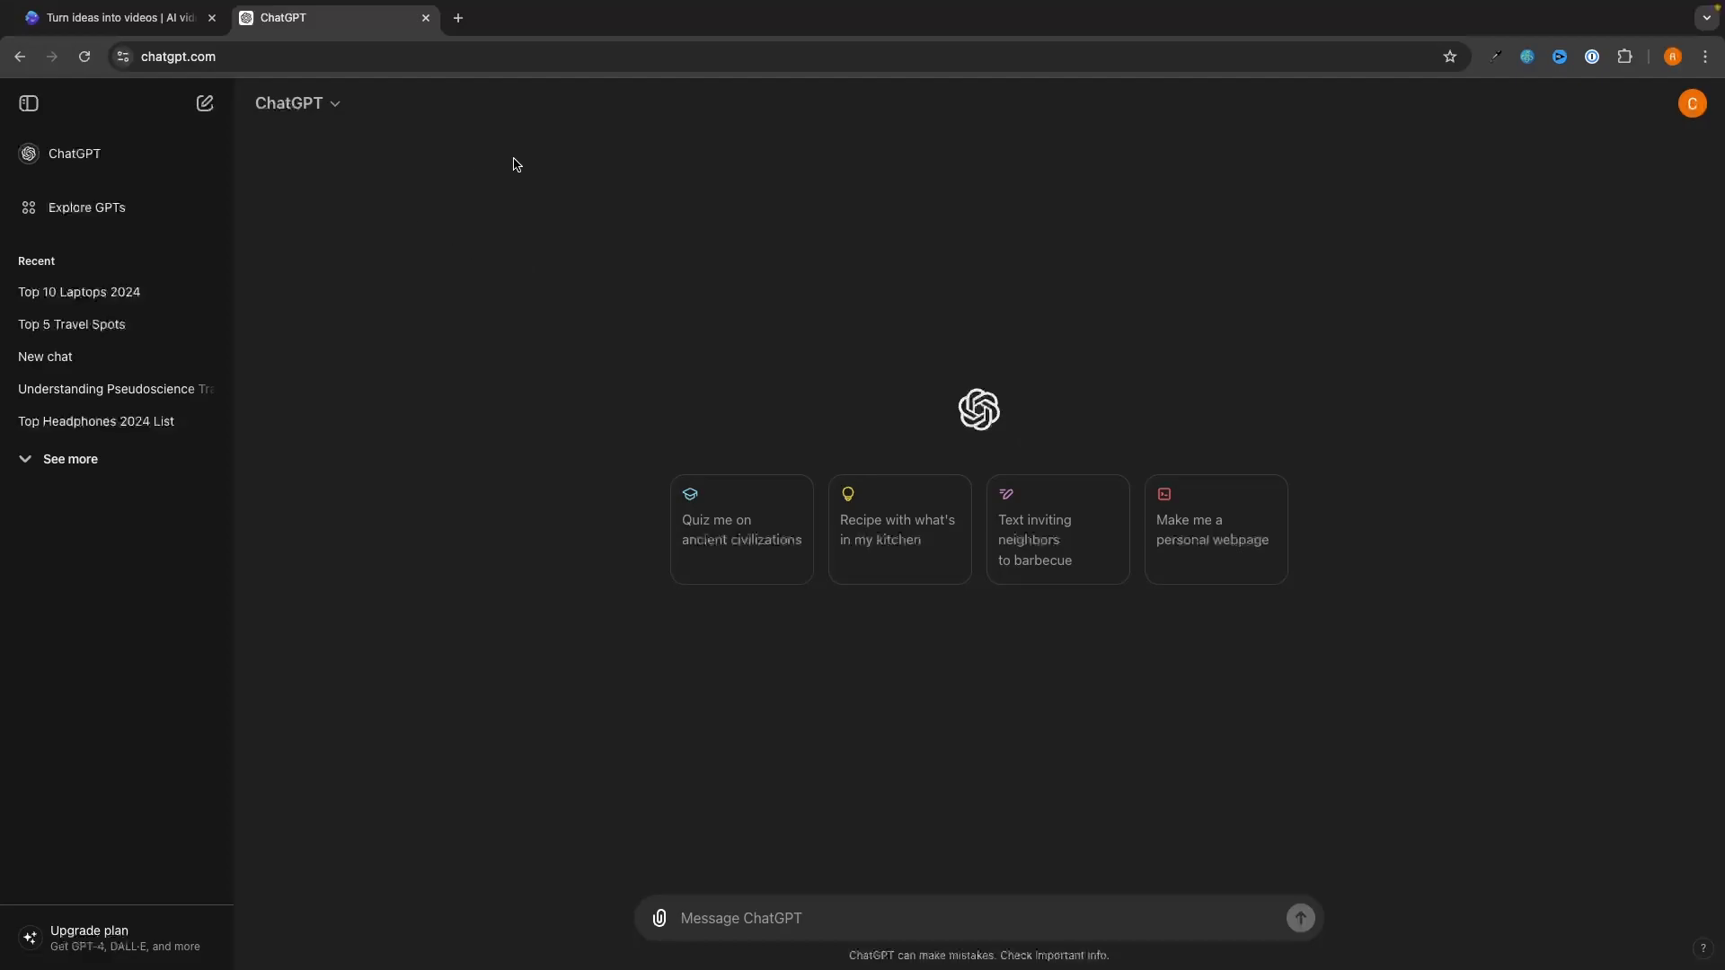
Copy the whole video prompt from invideo AI into the message box in ChatGPT.
left_click(108, 20)
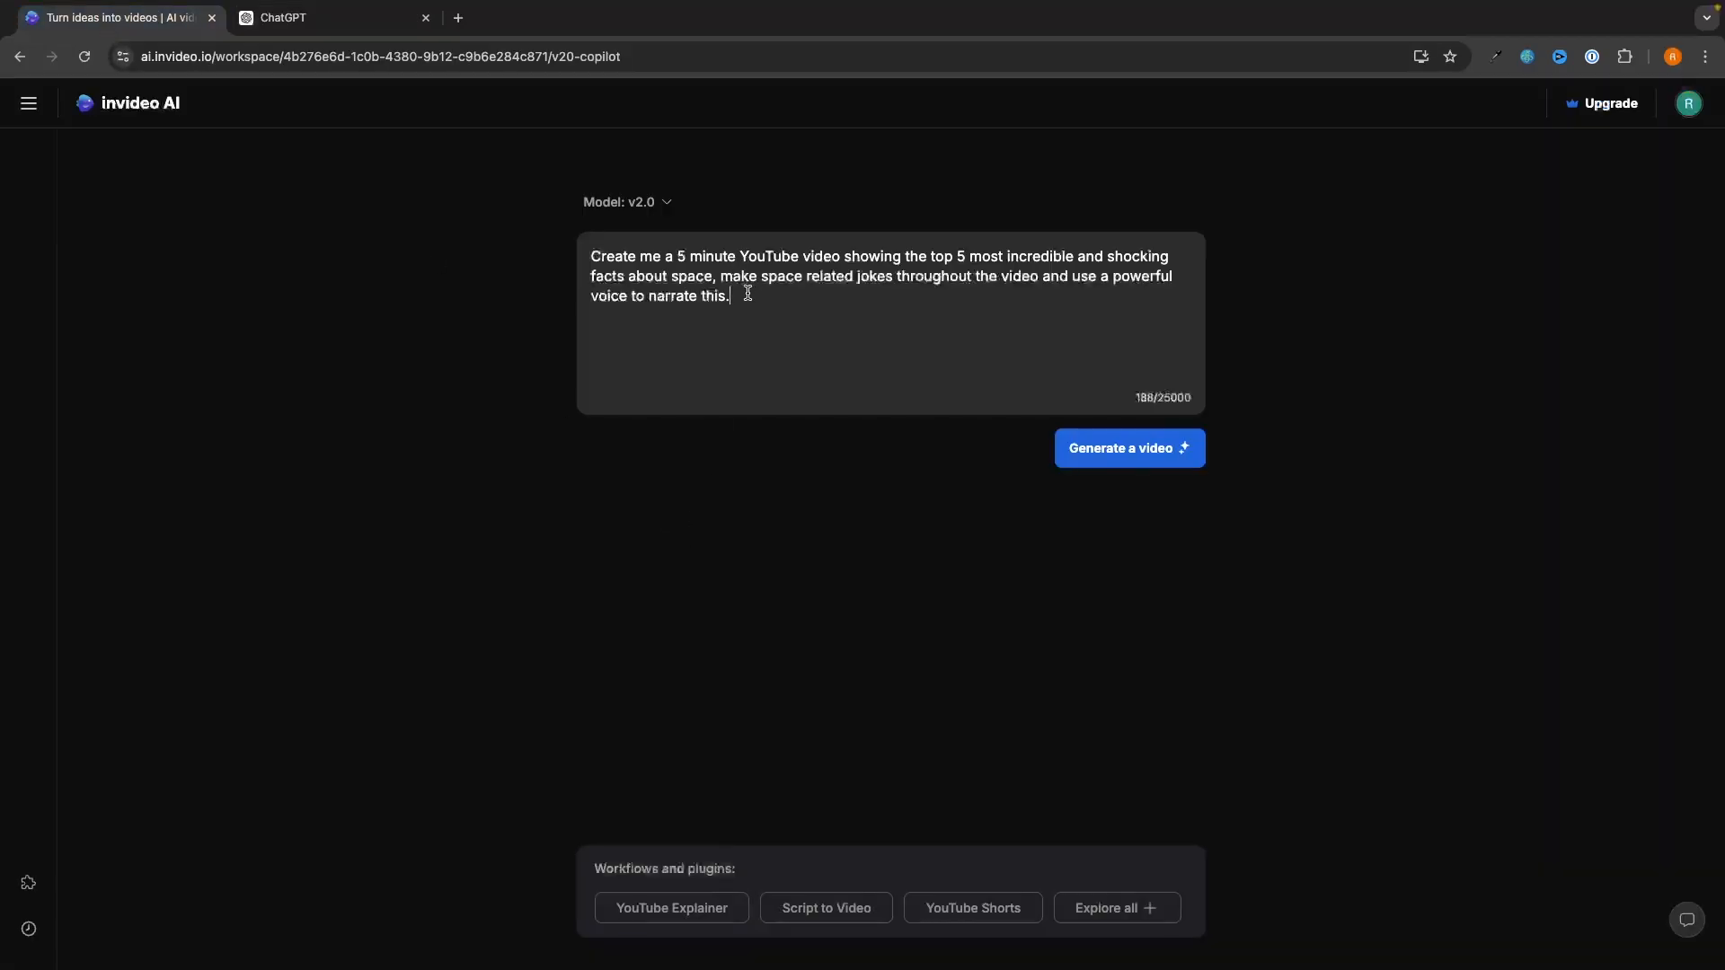
left_click_drag(747, 293, 491, 218)
key("ctrl+c")
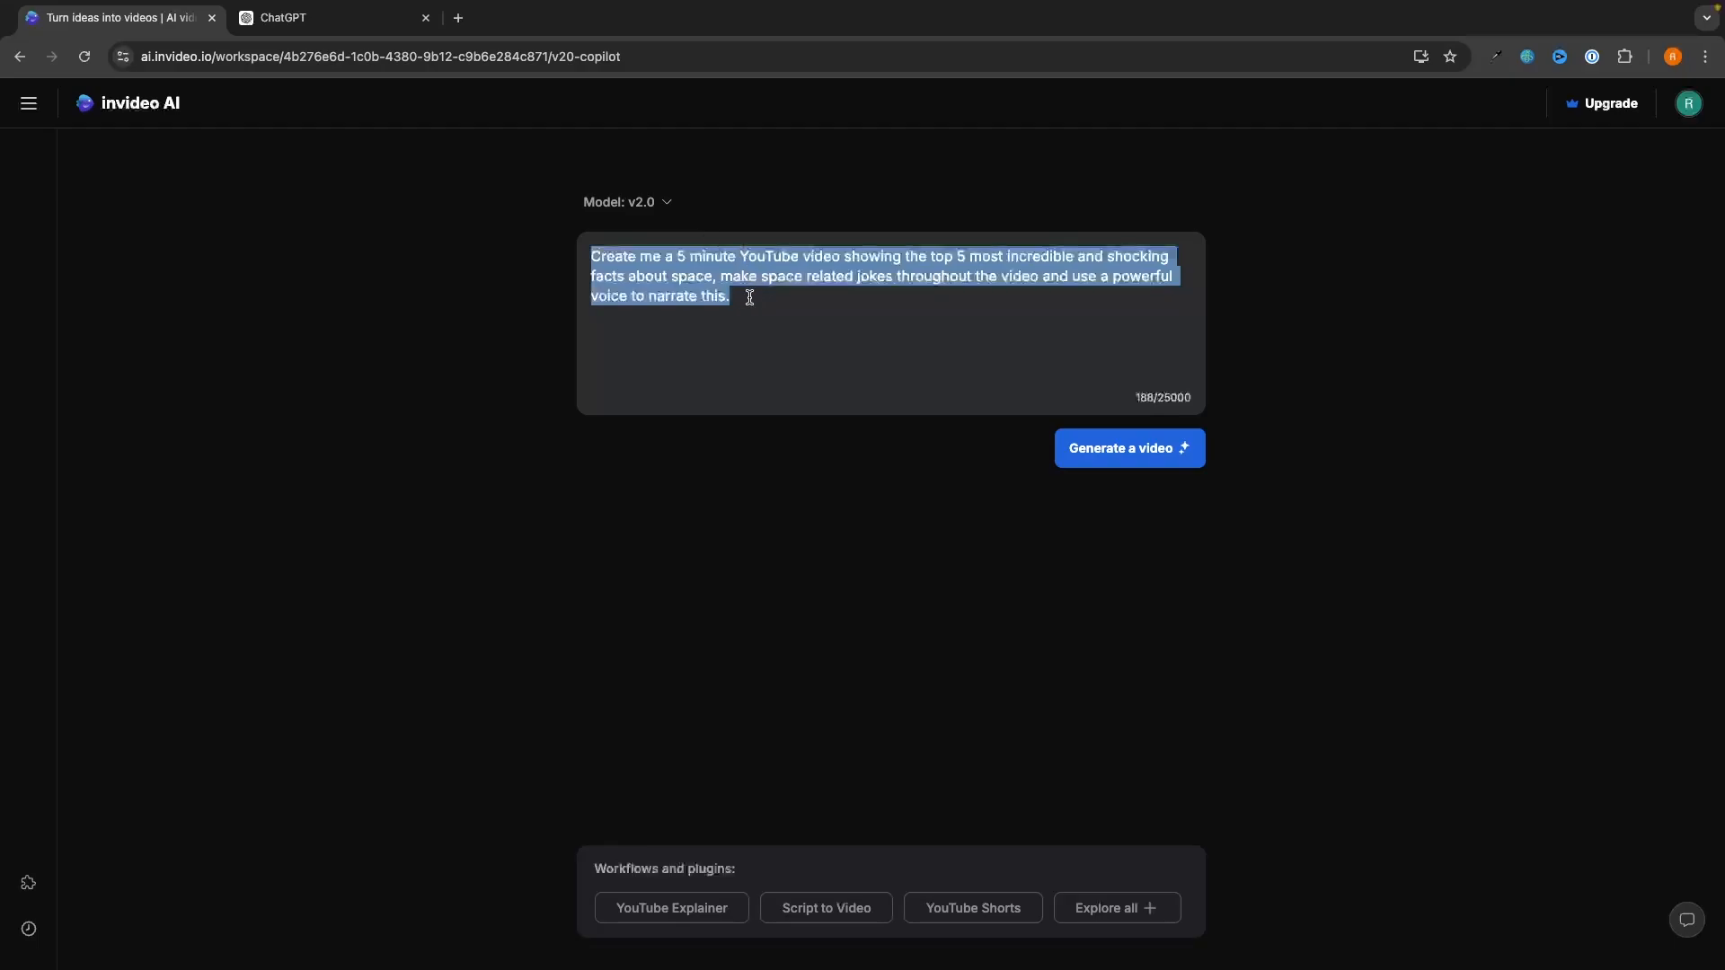
left_click(283, 18)
key("ctrl+v")
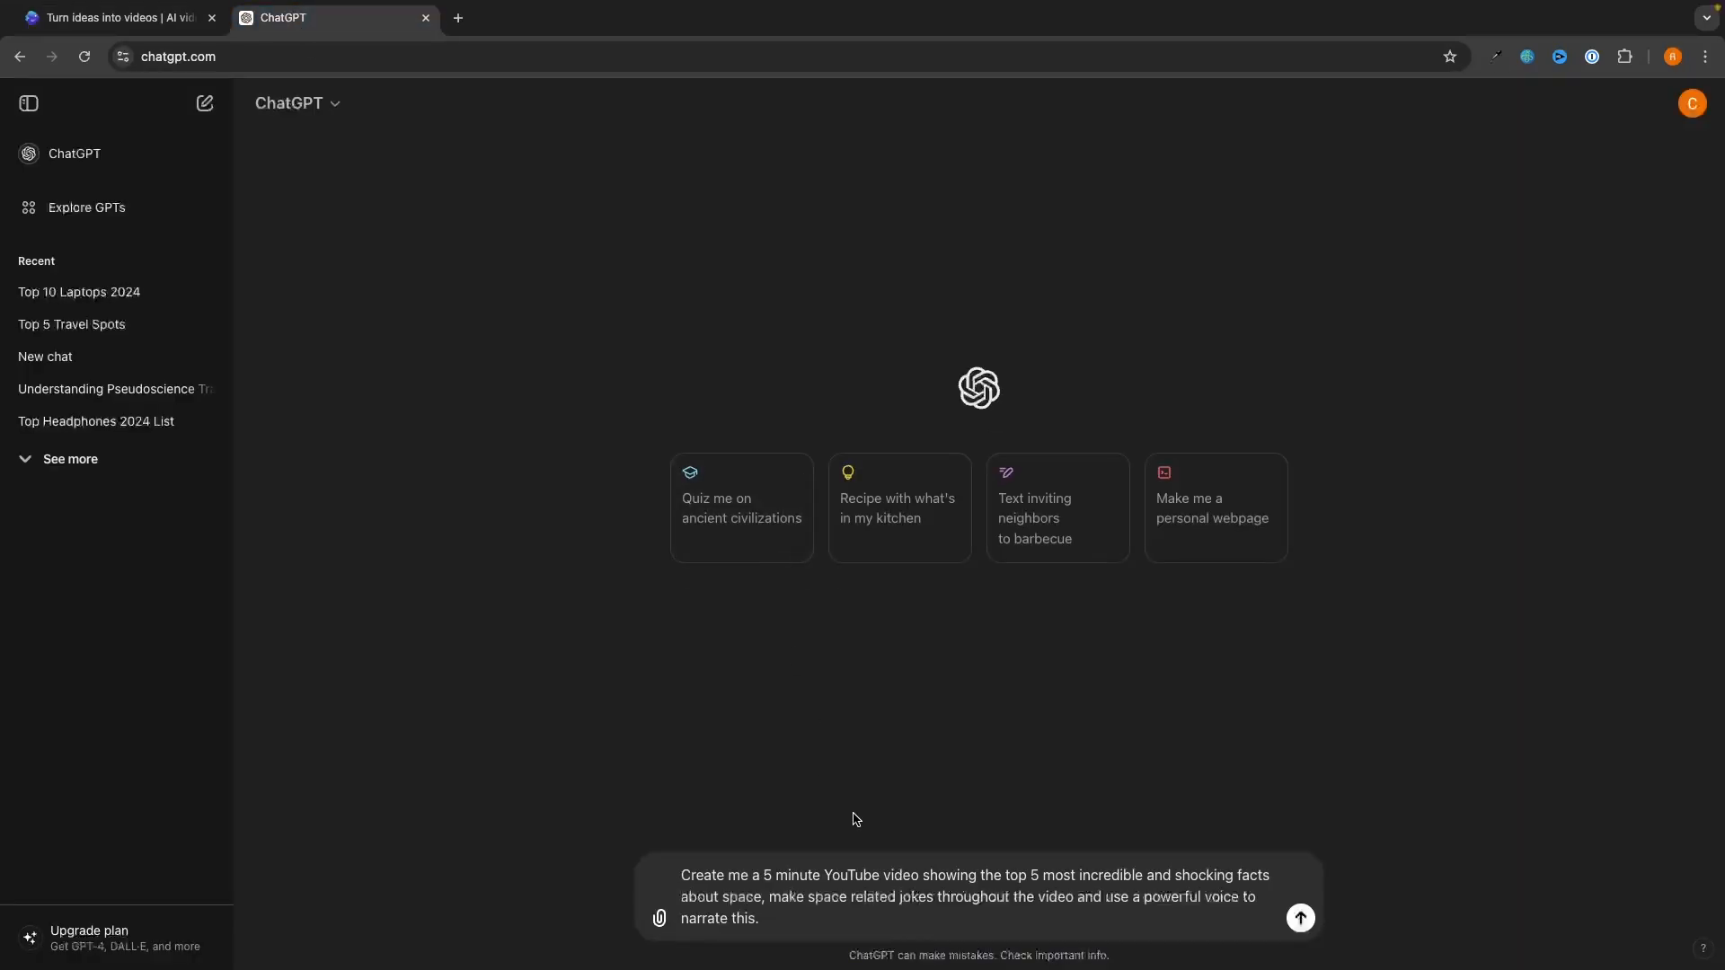
Put the prompt in quotes, append "- Make this a better prompt for an ai that is going to create me a youtube video" and send it.
type("\"")
left_click(681, 873)
type("\"")
left_click(786, 914)
type("- Make this a better prompt for an ai that is going to create me a youtube video")
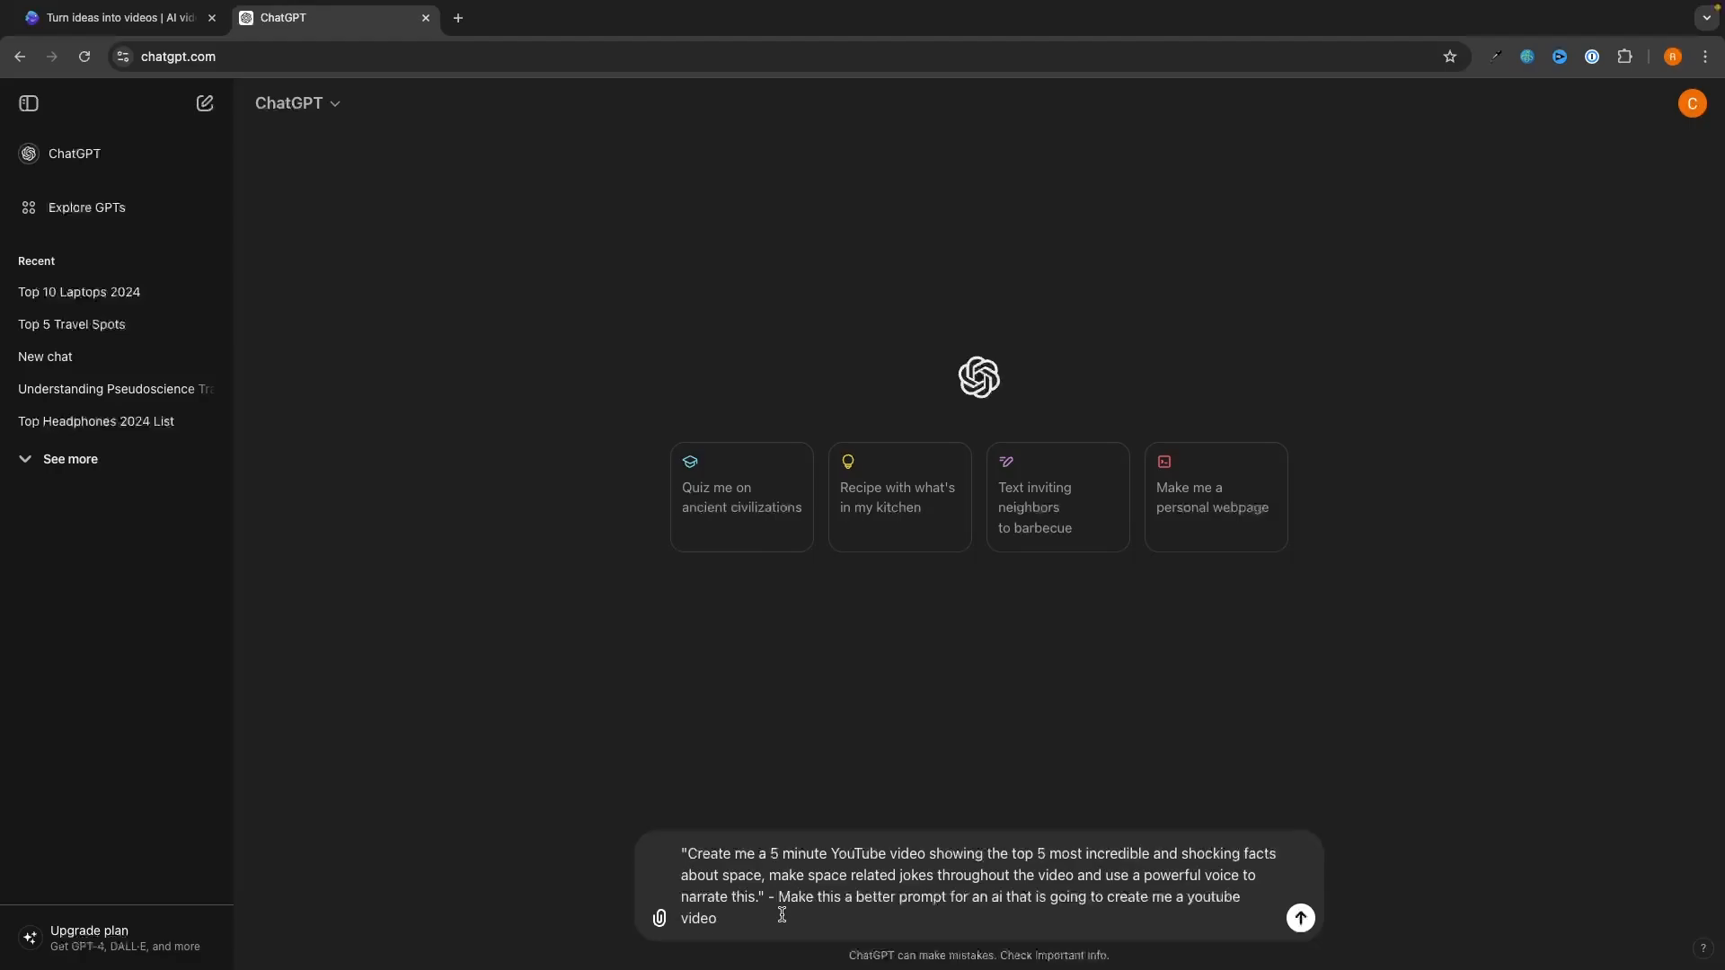
left_click_drag(778, 896, 876, 943)
left_click(809, 913)
left_click_drag(778, 896, 925, 921)
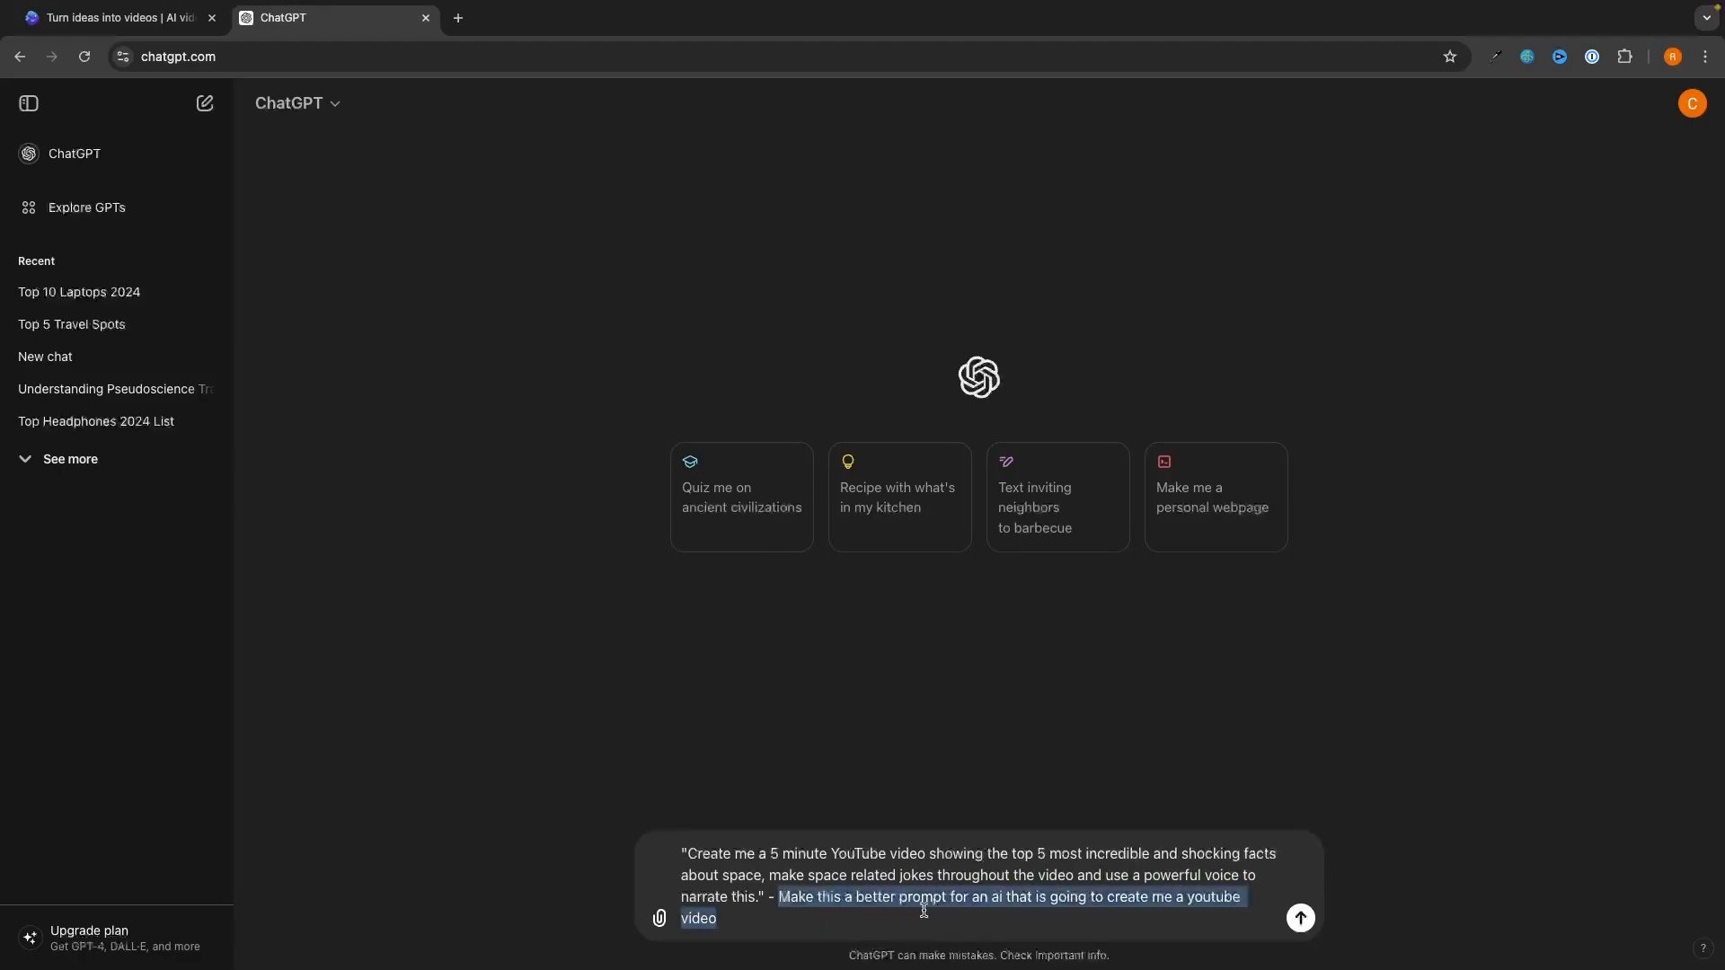
left_click(977, 924)
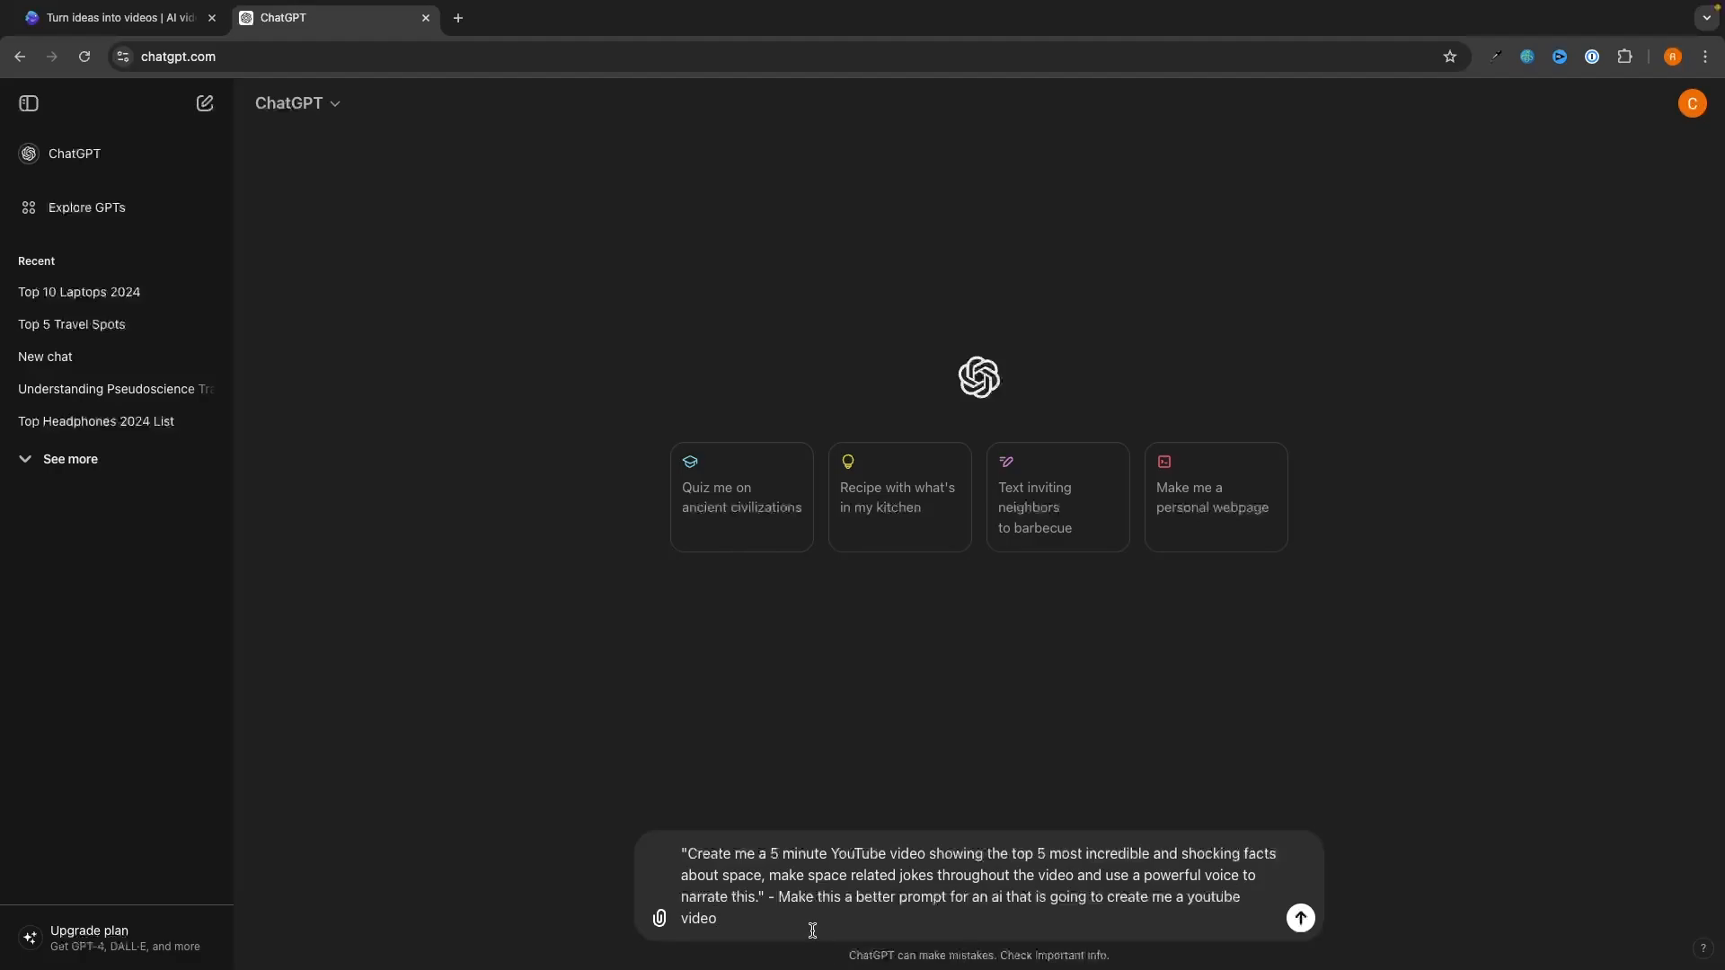
key("Return")
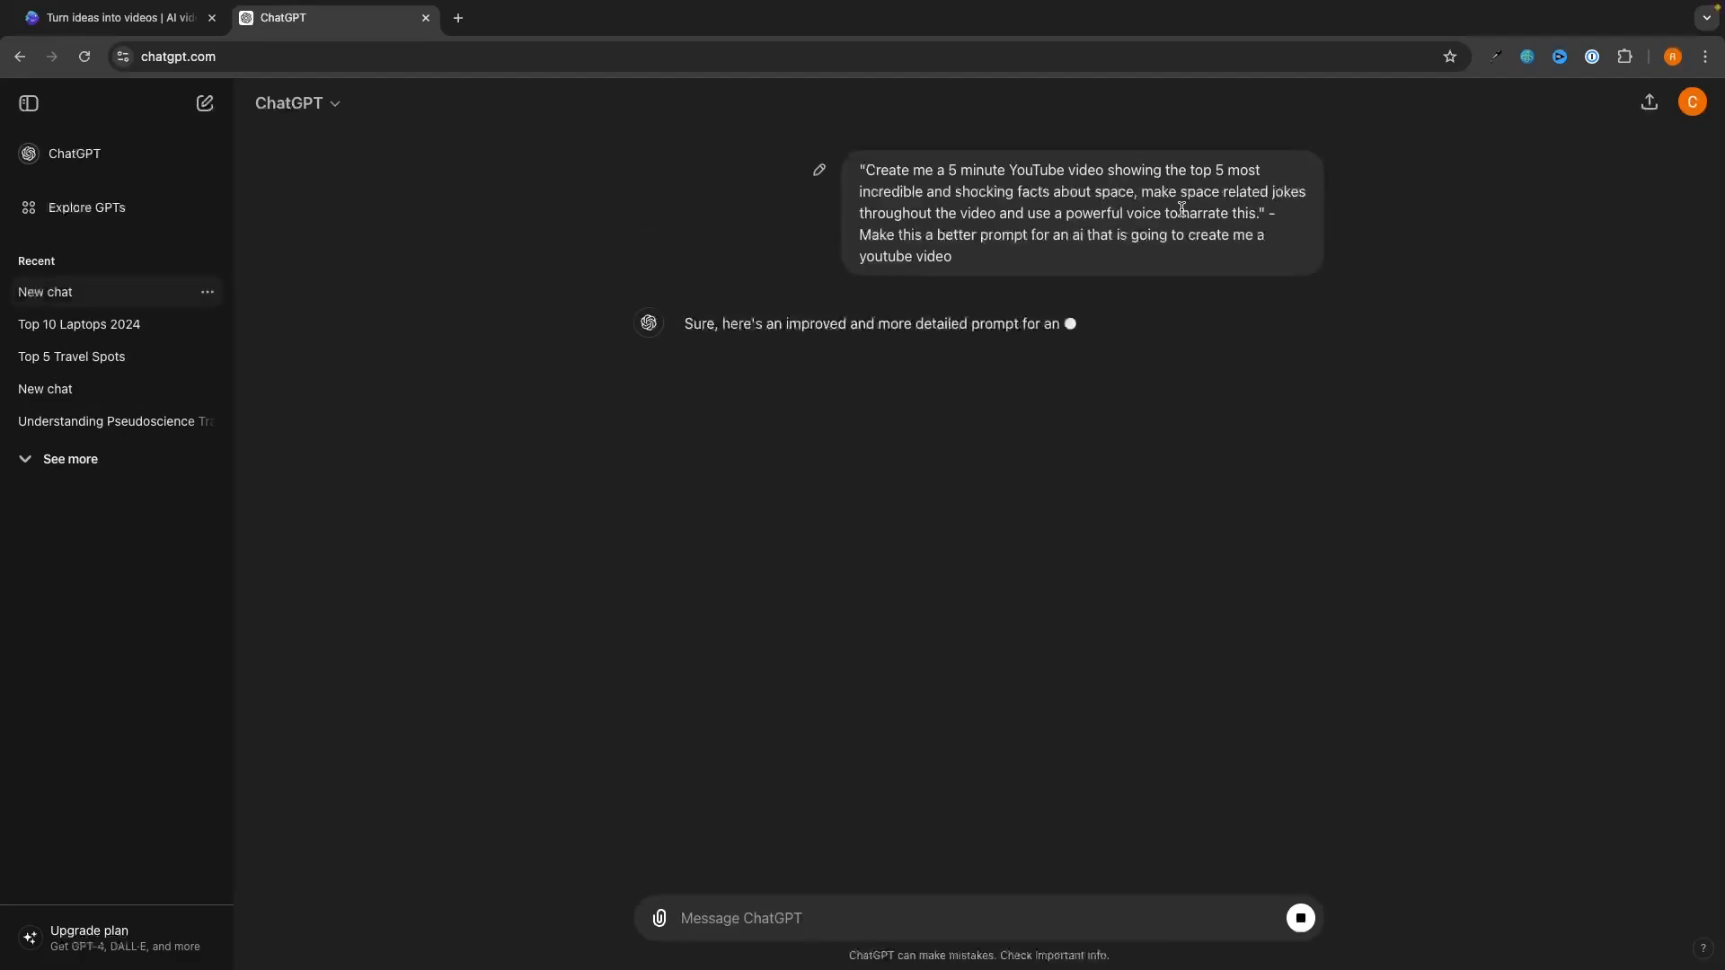
Read through the improved prompt in ChatGPT's reply, including its objective, details and individual fact sections.
left_click_drag(782, 323, 1090, 320)
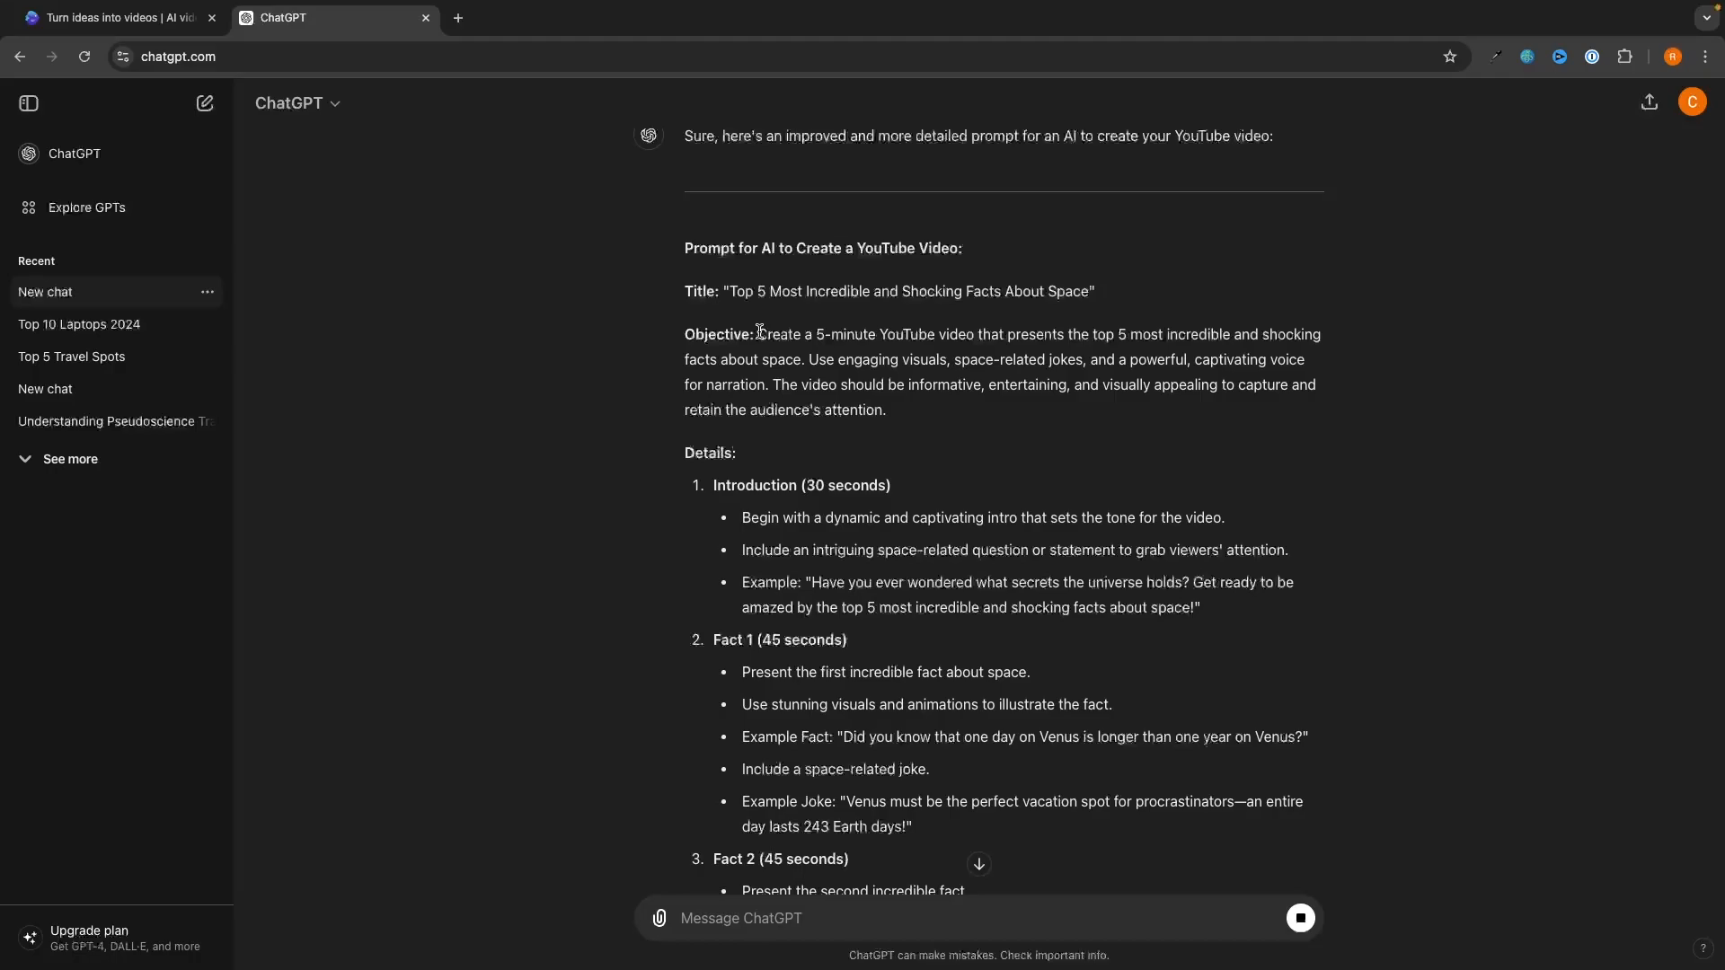
left_click_drag(688, 332, 807, 357)
scroll(808, 358, "down", 1)
left_click(674, 353)
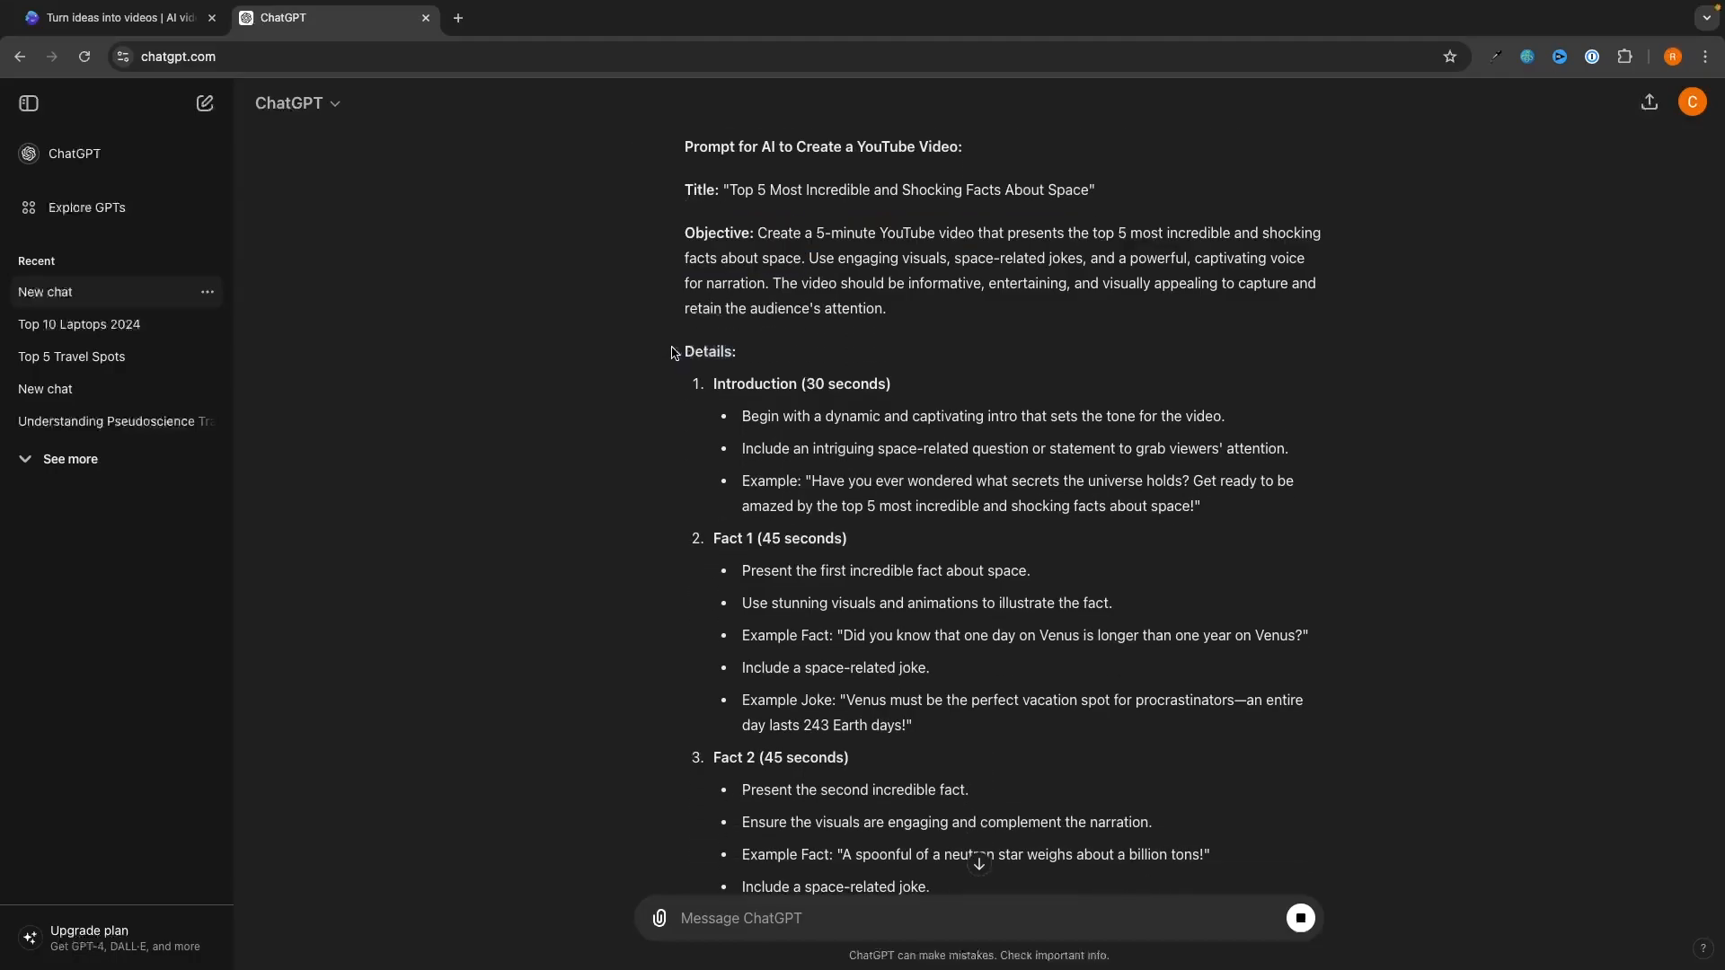
left_click_drag(675, 353, 793, 351)
scroll(793, 351, "down", 1)
left_click(766, 351)
scroll(804, 354, "down", 1)
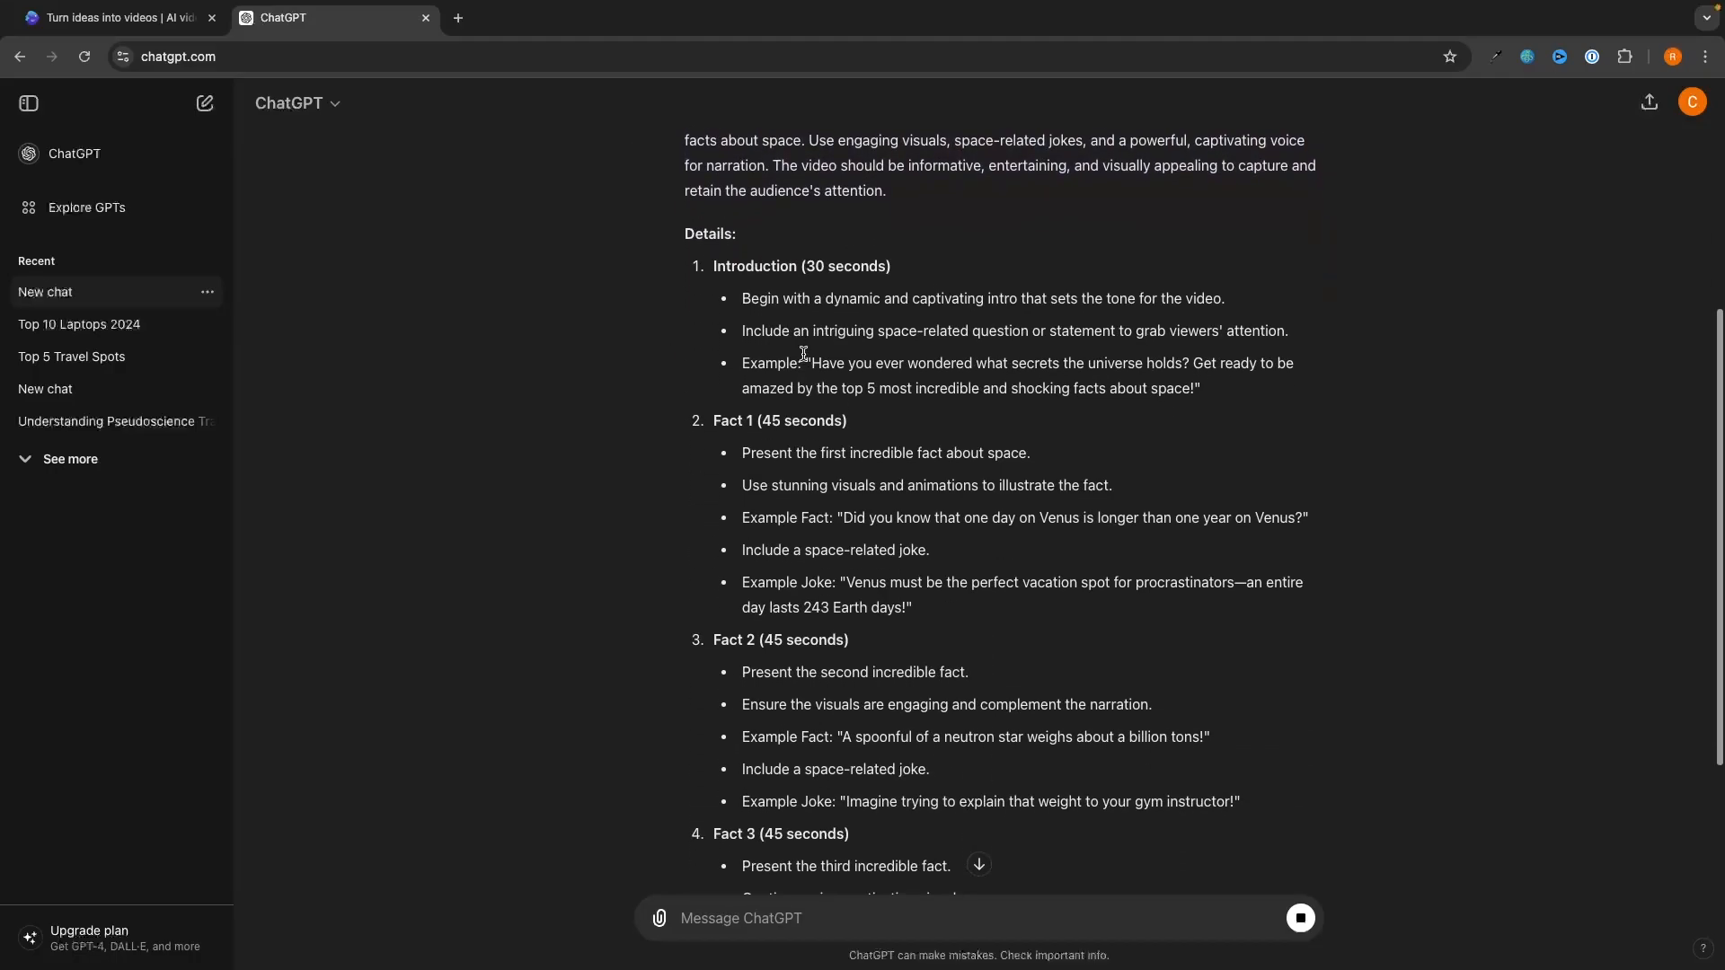
scroll(804, 353, "down", 5)
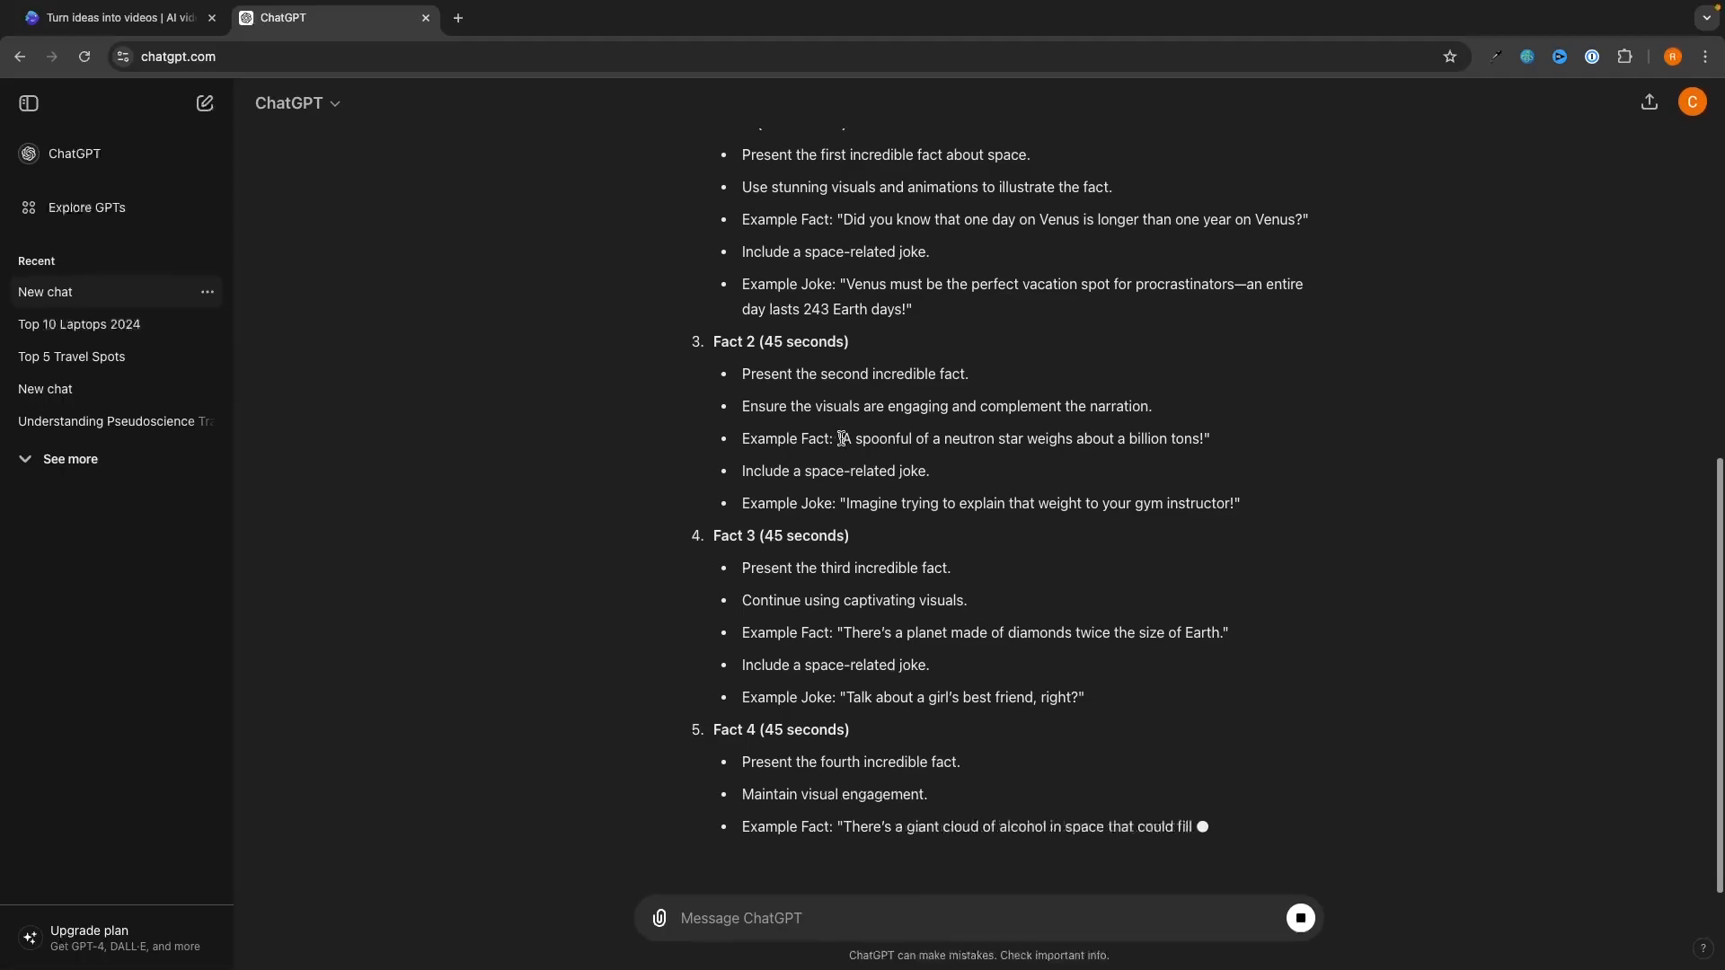
Copy the improved prompt from the Objective through the Additional Instructions and replace the prompt in invideo AI with it.
scroll(843, 438, "up", 1)
left_click_drag(685, 176, 1040, 718)
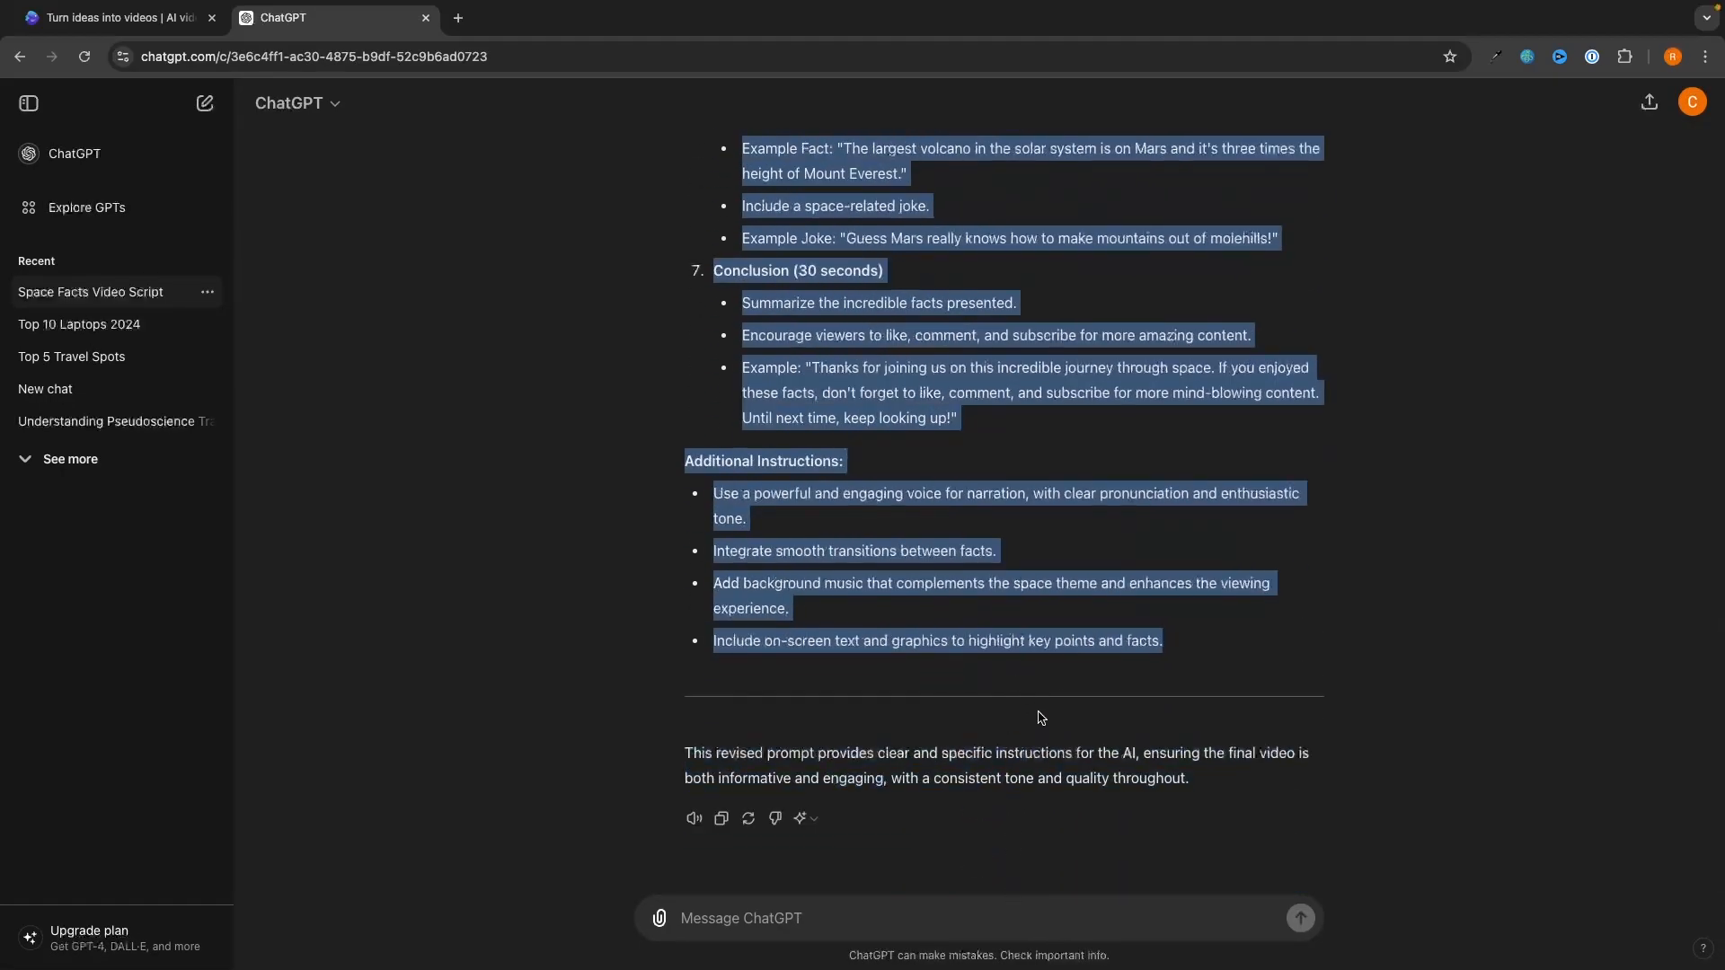
key("ctrl+c")
key("ctrl+shift+Tab")
key("ctrl+v")
scroll(1058, 351, "up", 10)
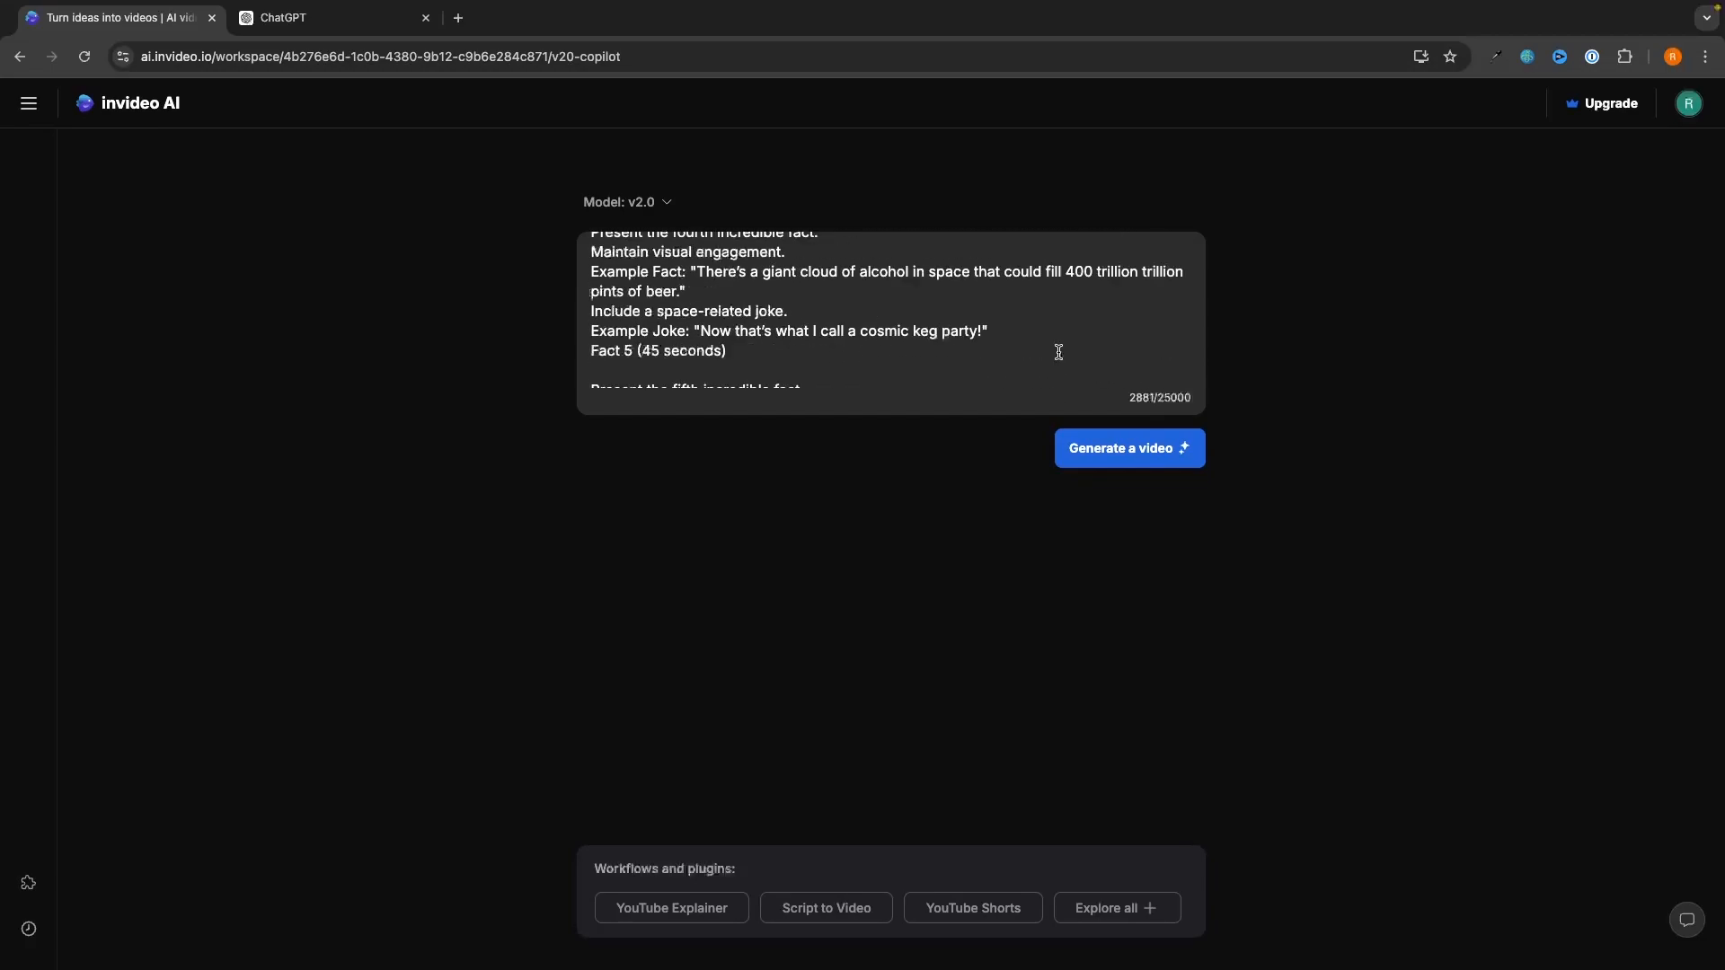
scroll(1058, 352, "up", 15)
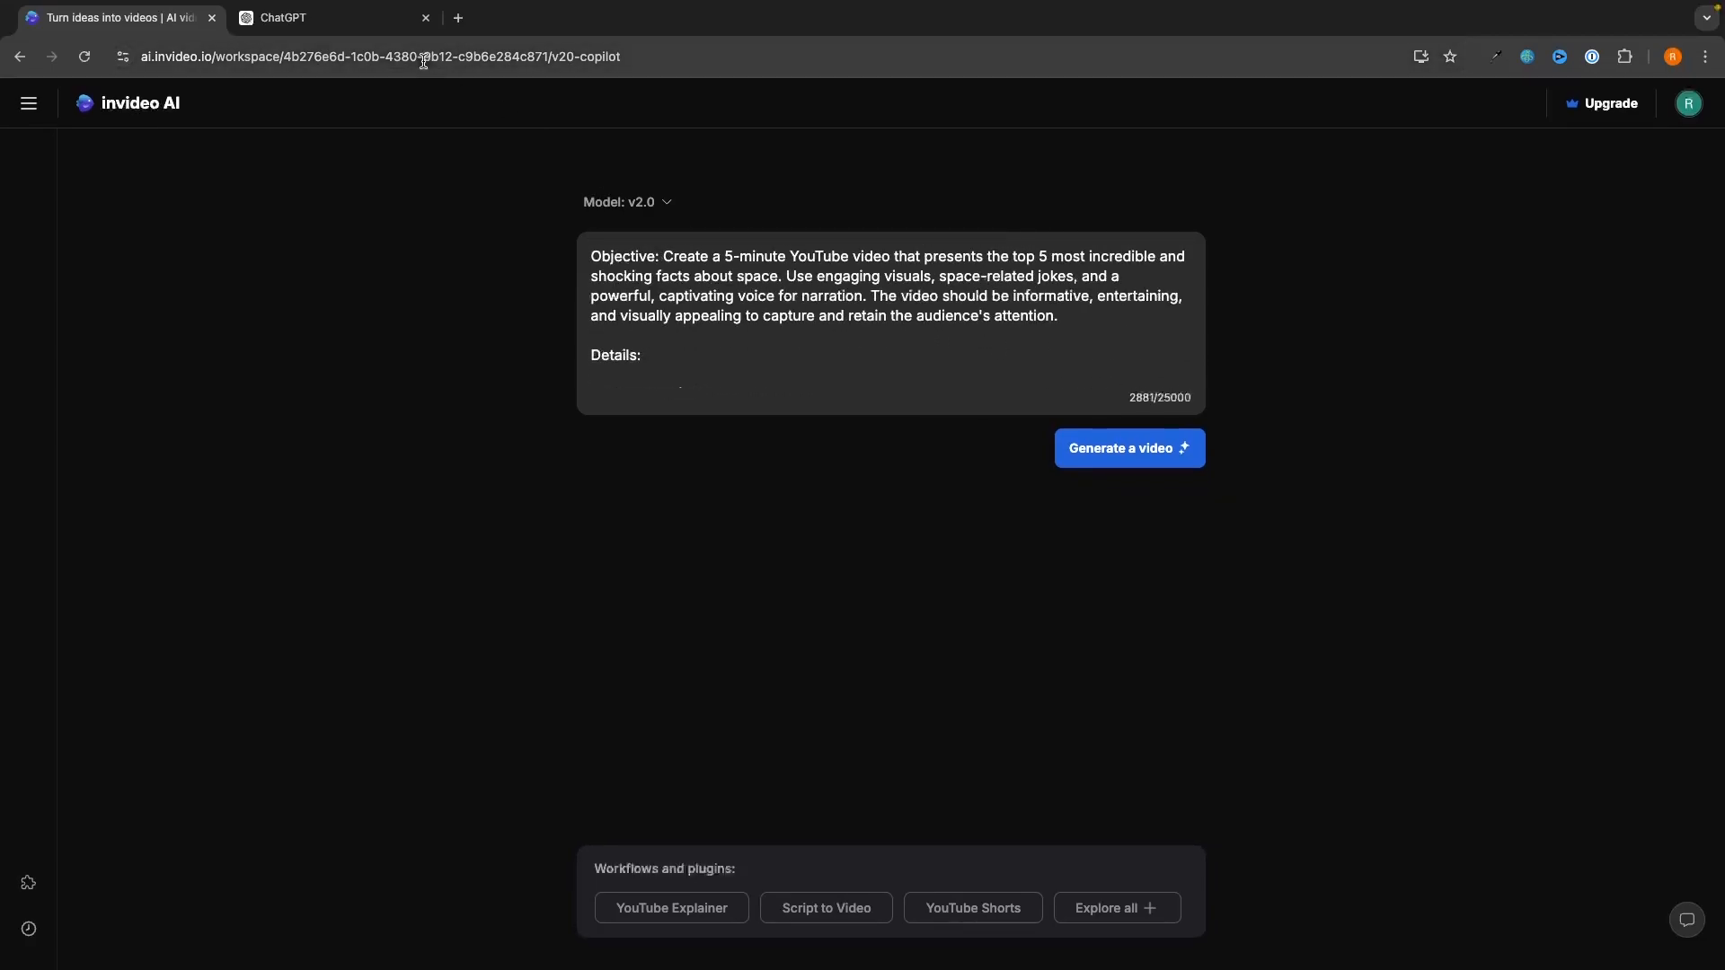
Review the improved prompt's fact sections once more in ChatGPT and return to invideo AI.
left_click(351, 30)
left_click(625, 292)
scroll(624, 296, "up", 20)
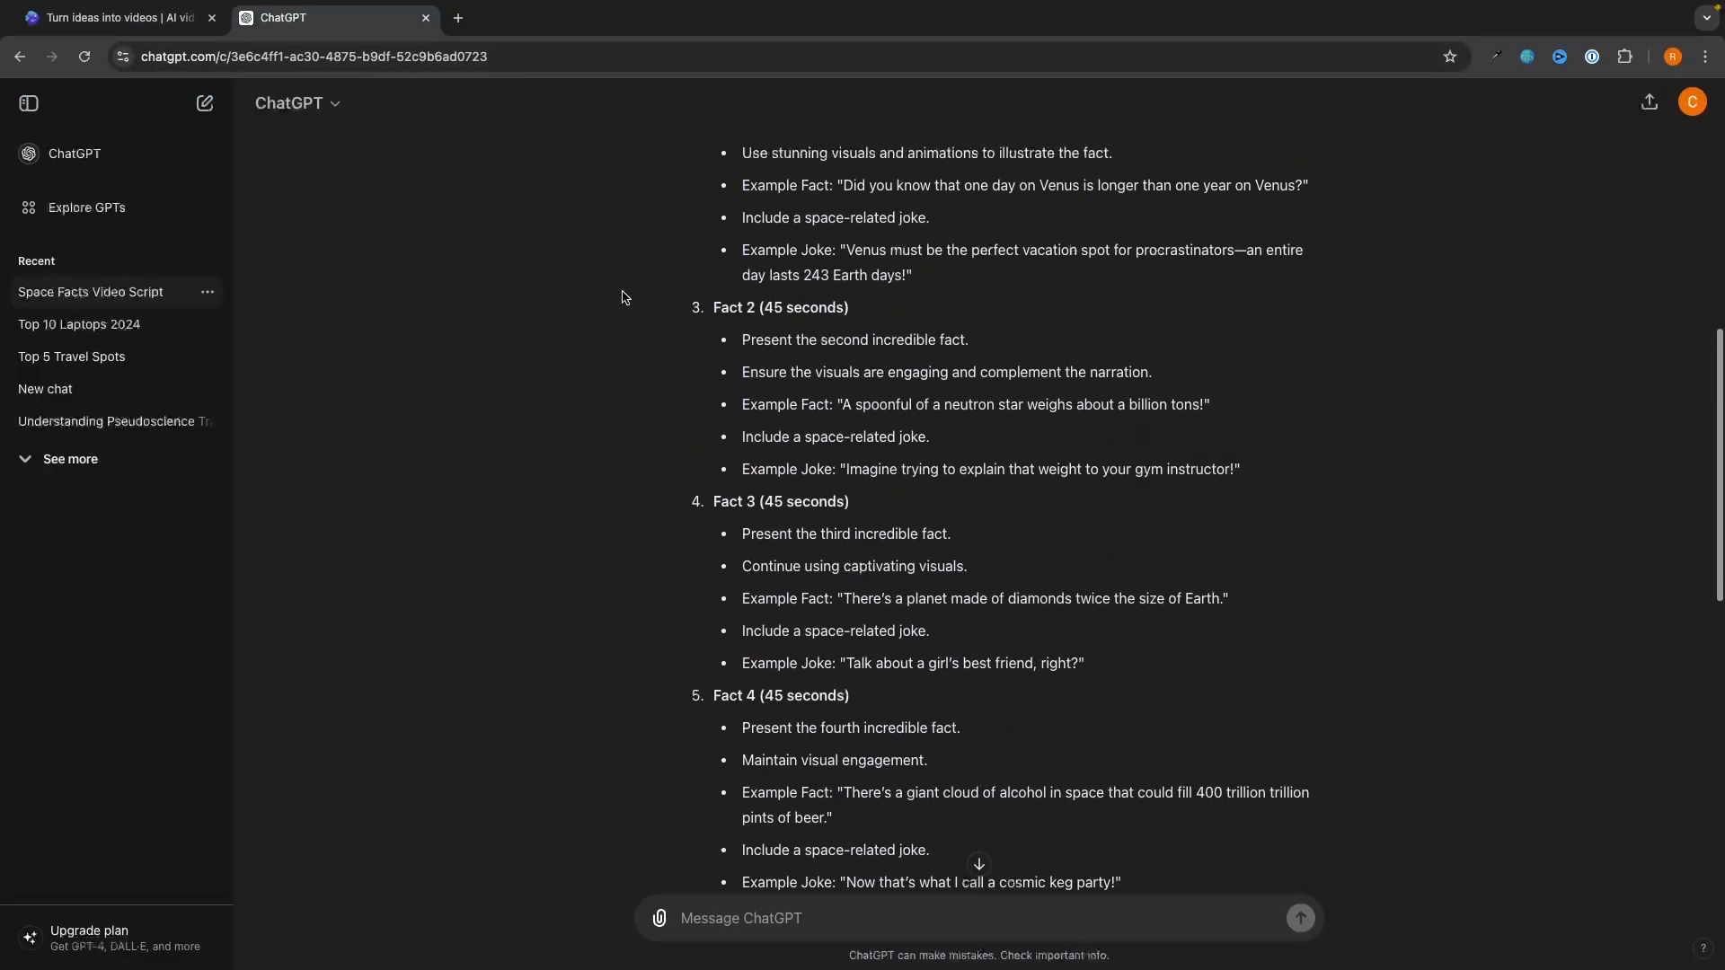
left_click(142, 15)
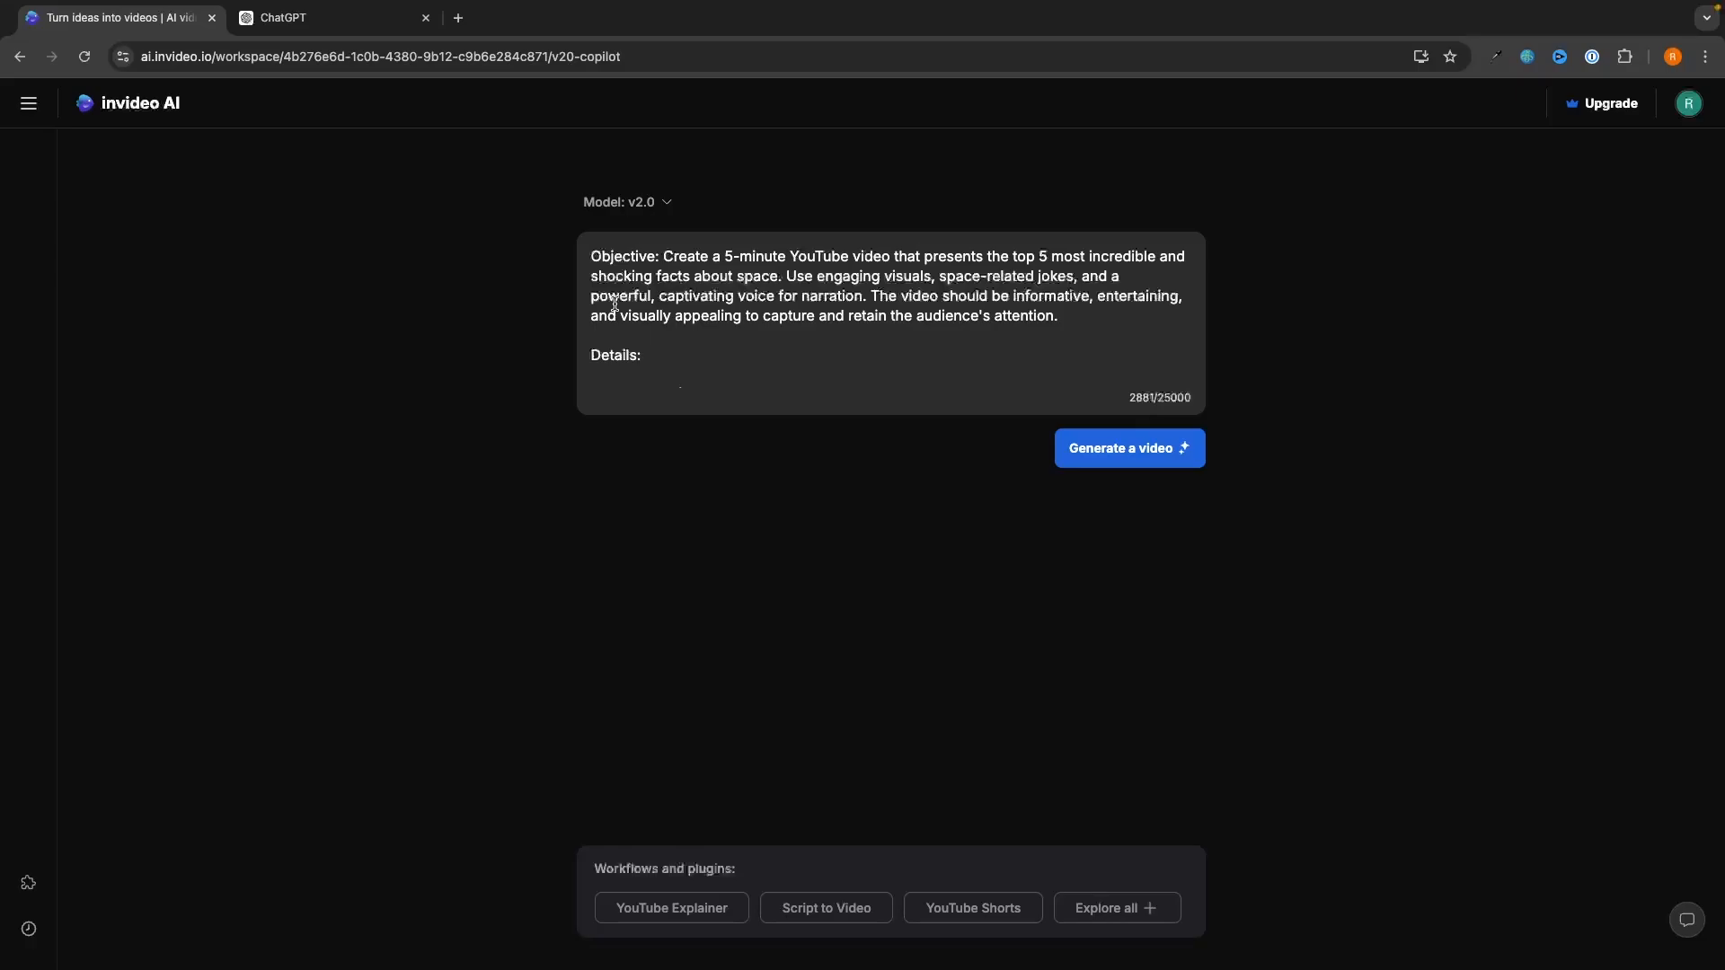
Generate the video from the pasted prompt, with Curious minds as the audience.
scroll(688, 310, "down", 15)
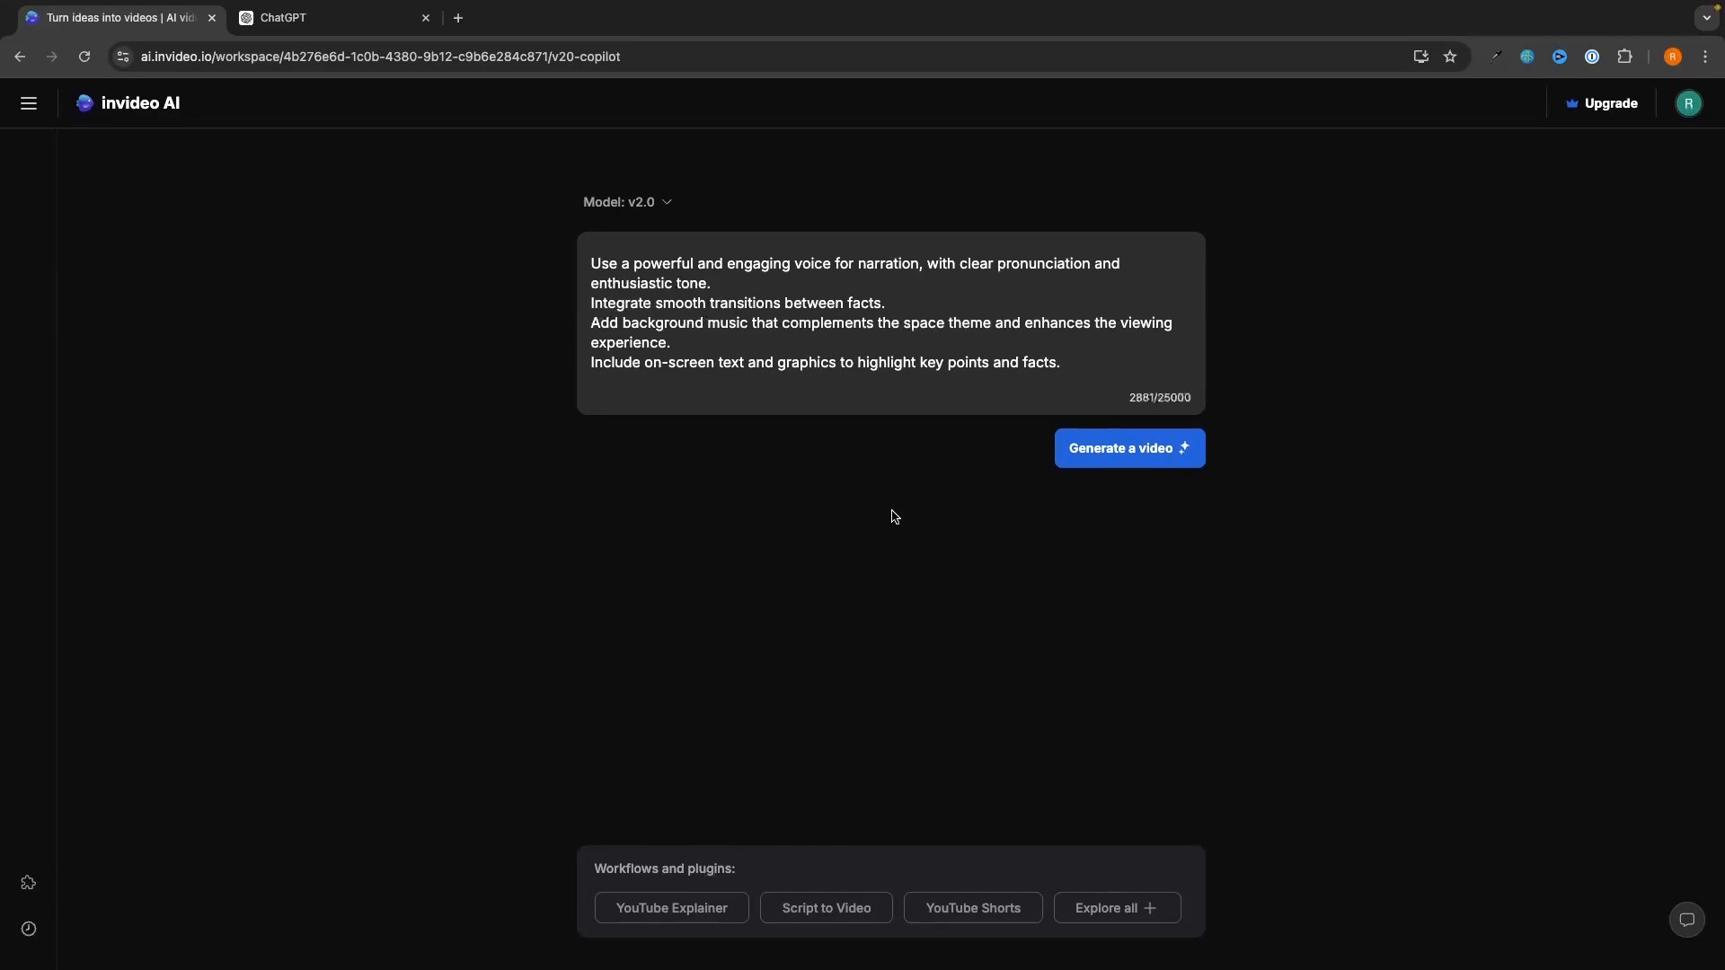
left_click(1118, 449)
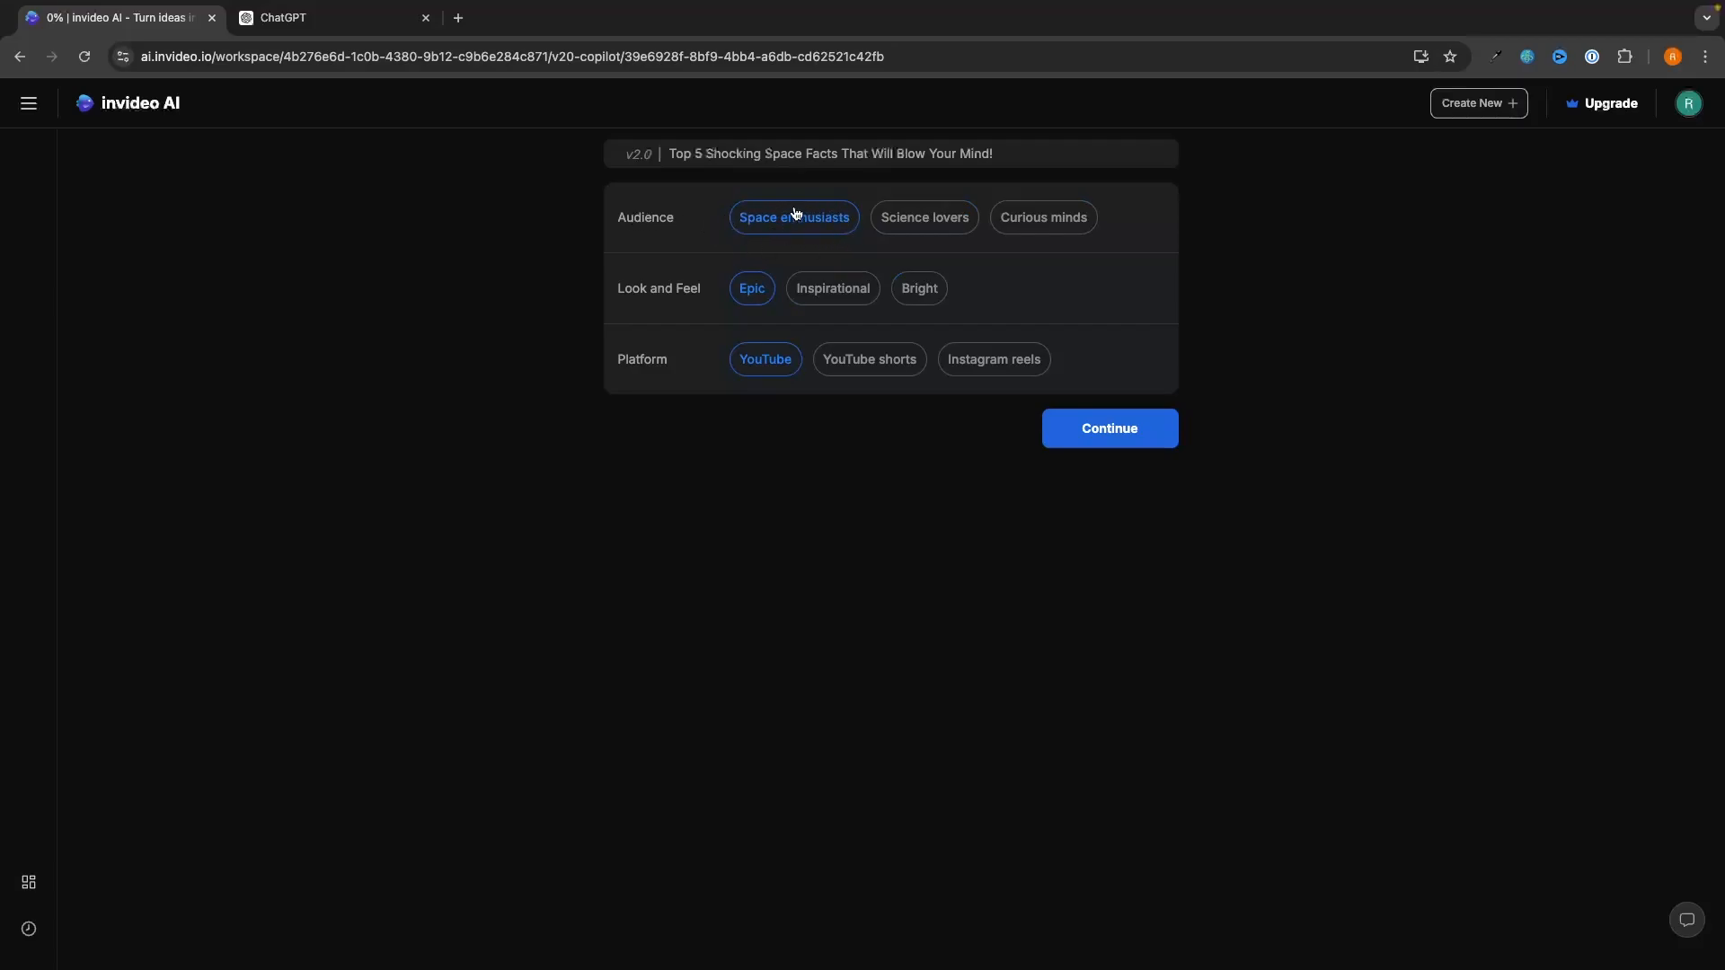
left_click(1024, 225)
left_click(1119, 442)
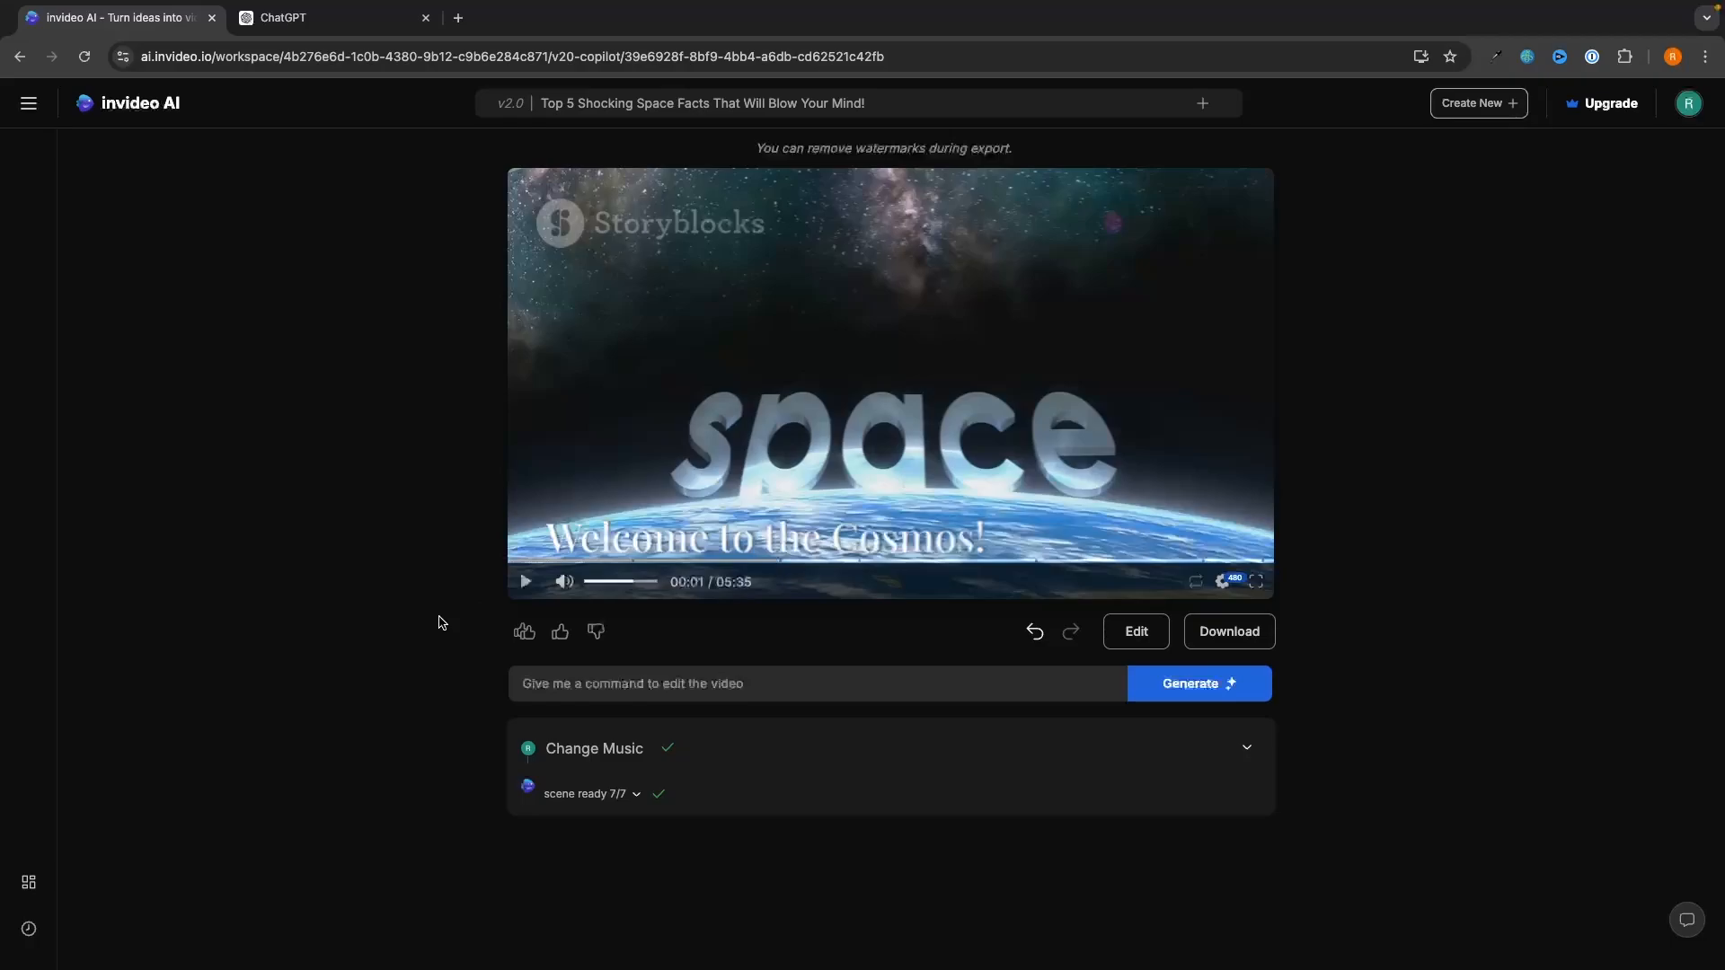
Play the generated video's preview and view the suggested commands for editing it.
key("space")
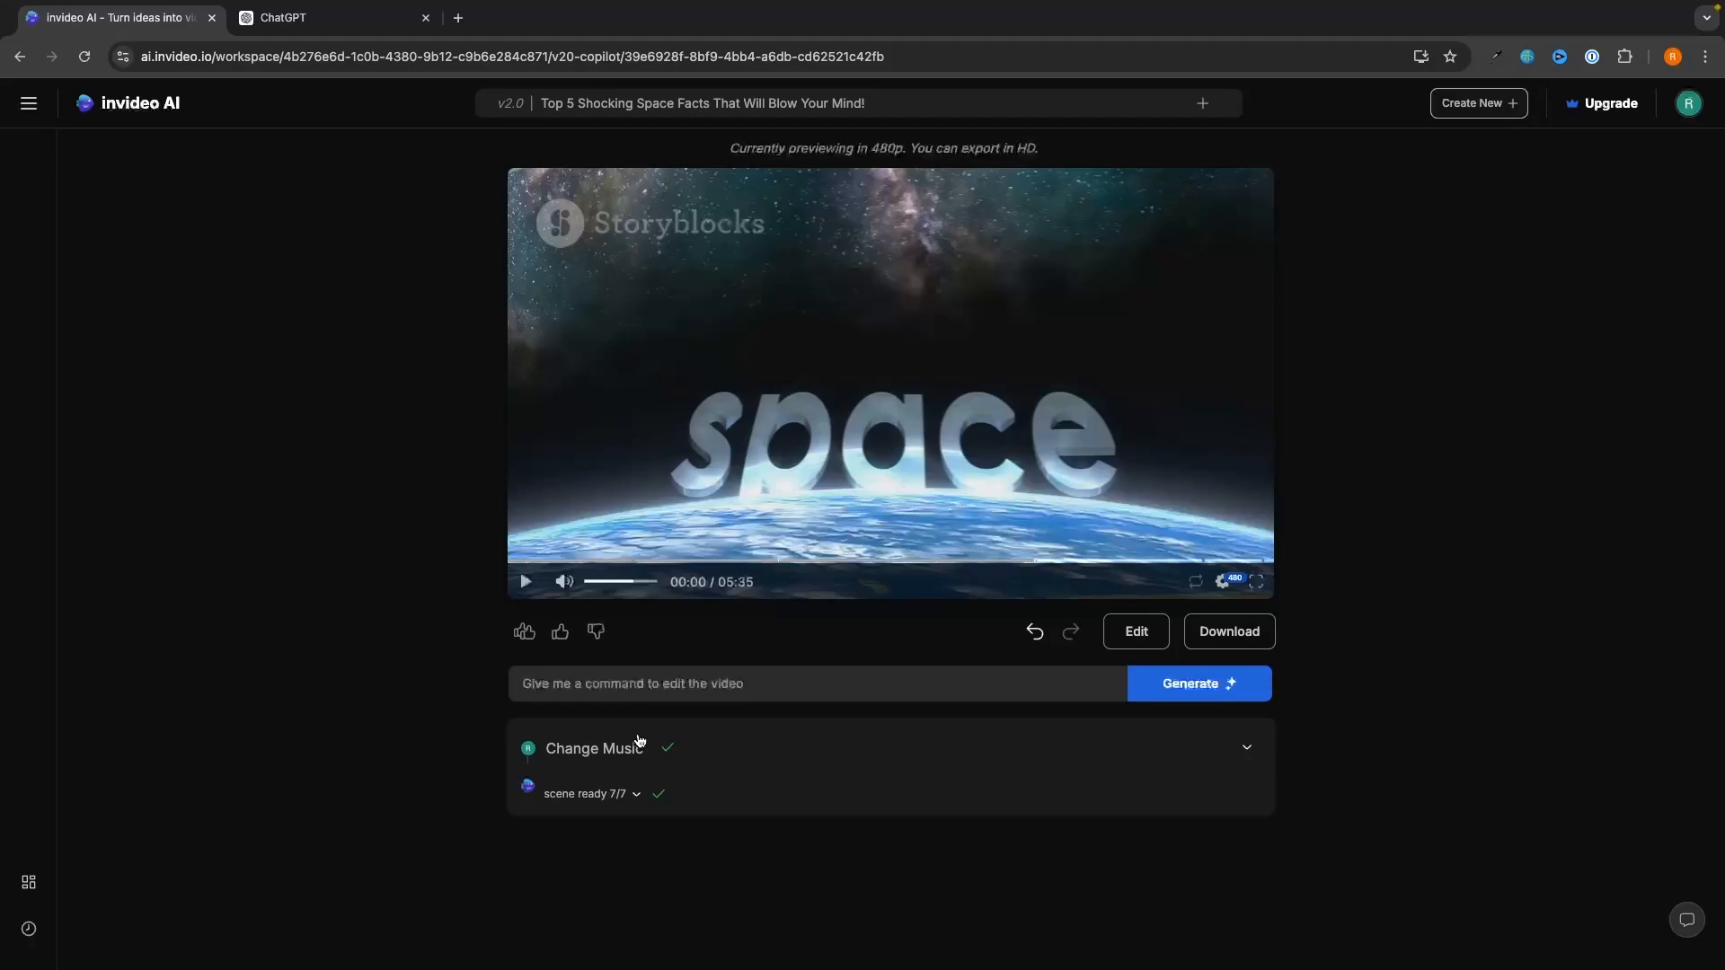
left_click(1125, 628)
left_click(577, 691)
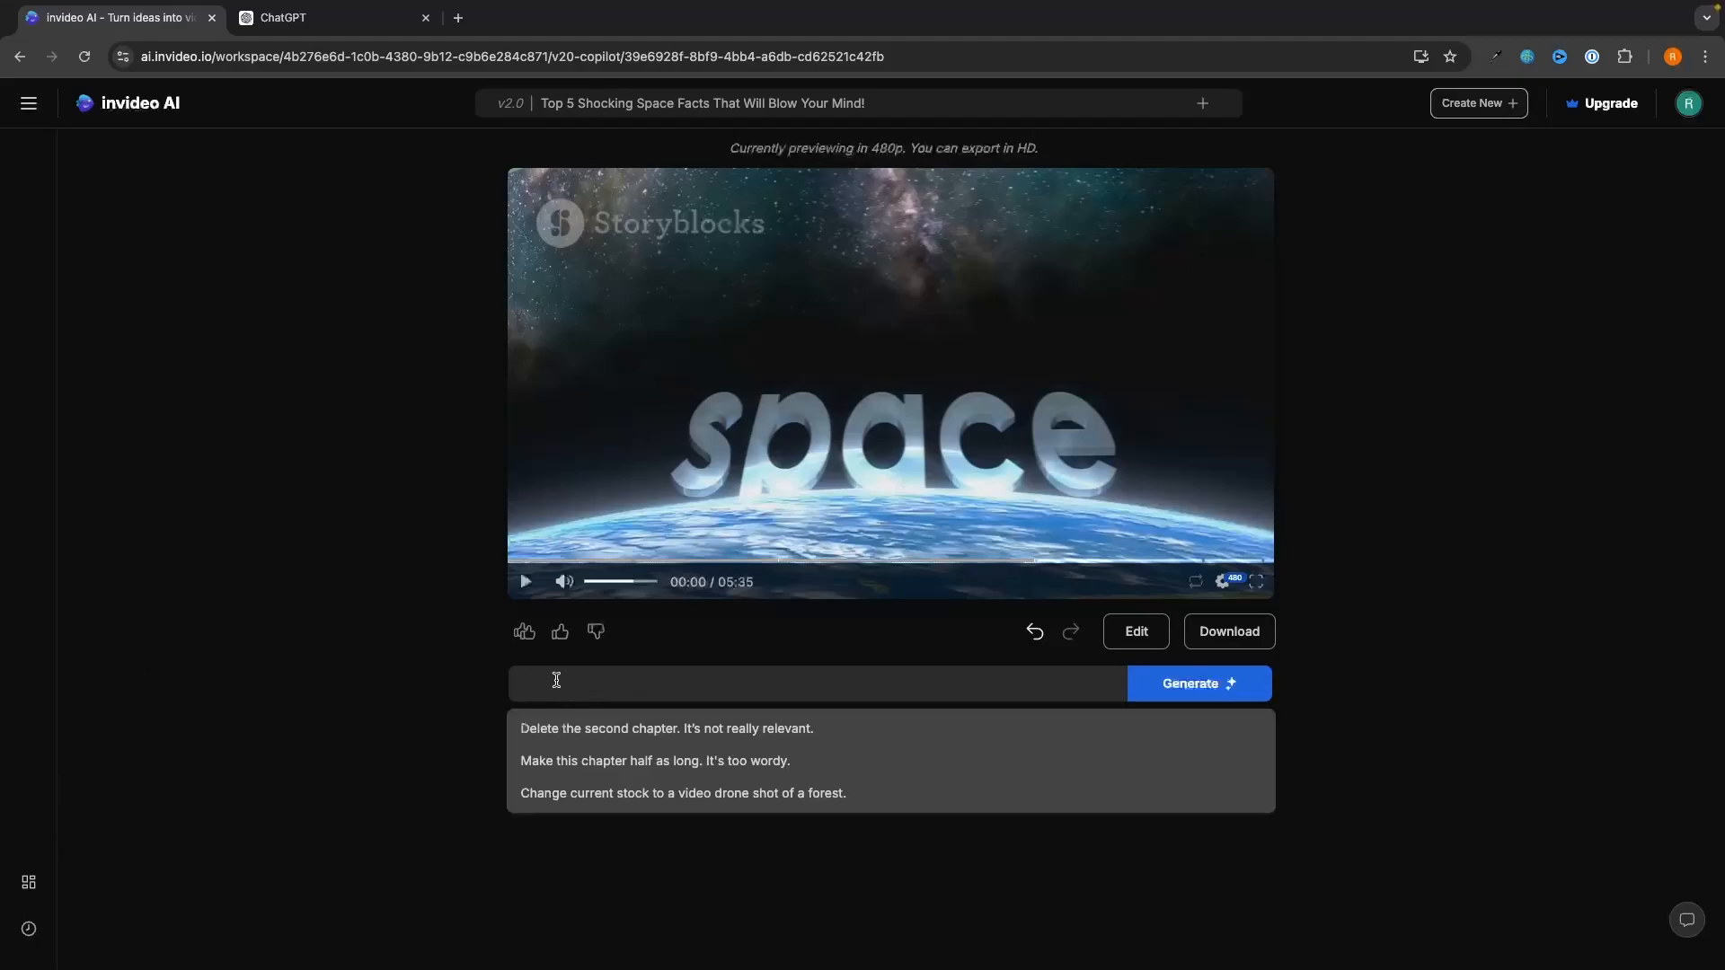
left_click(403, 669)
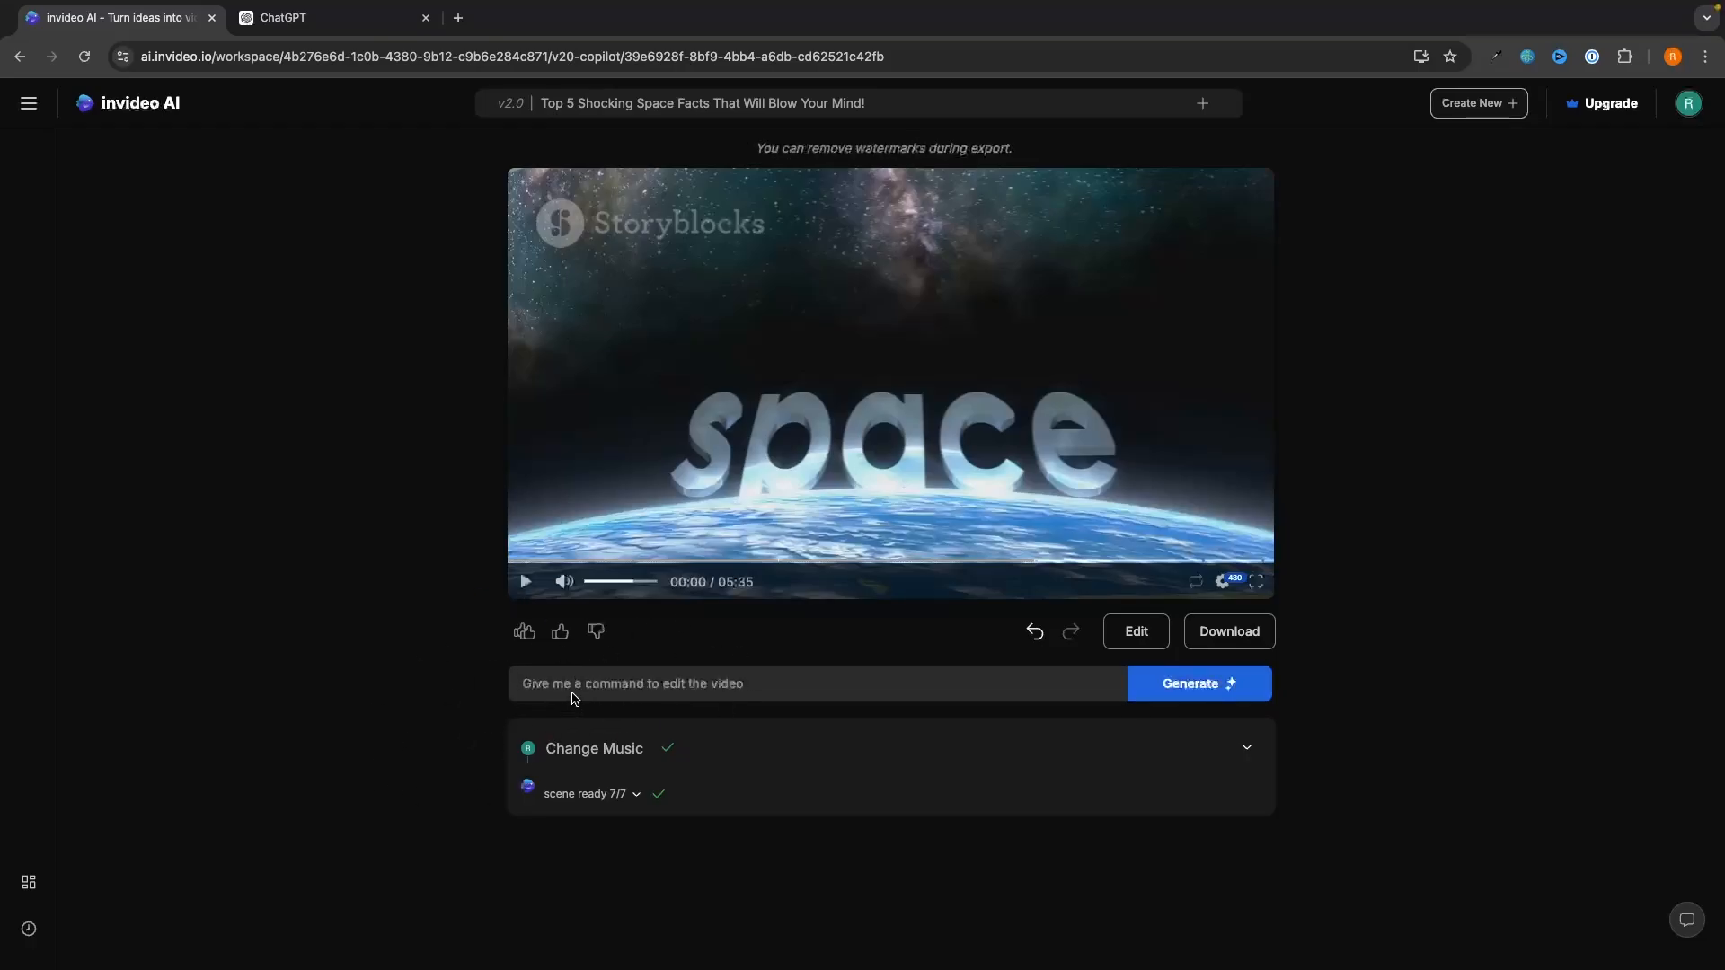
Open the media editor and look through the video's clips across the chapters, returning to the first clip.
left_click(1133, 633)
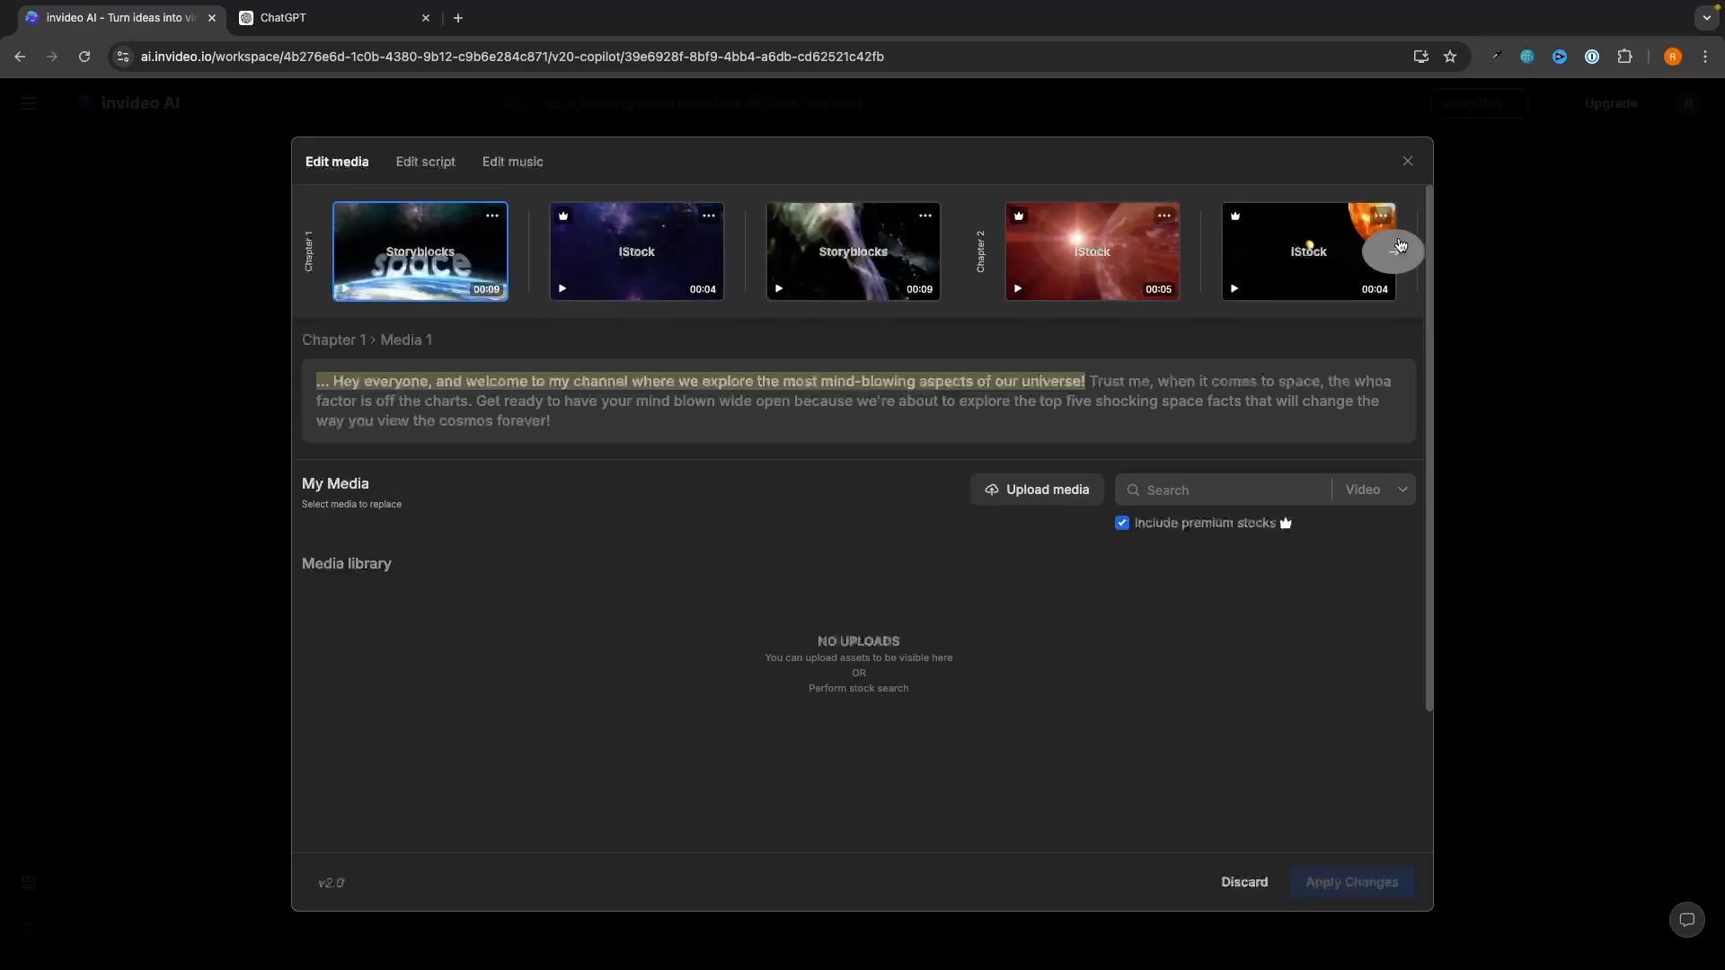
left_click(1395, 247)
left_click(1394, 247)
left_click(1394, 247)
left_click(1395, 247)
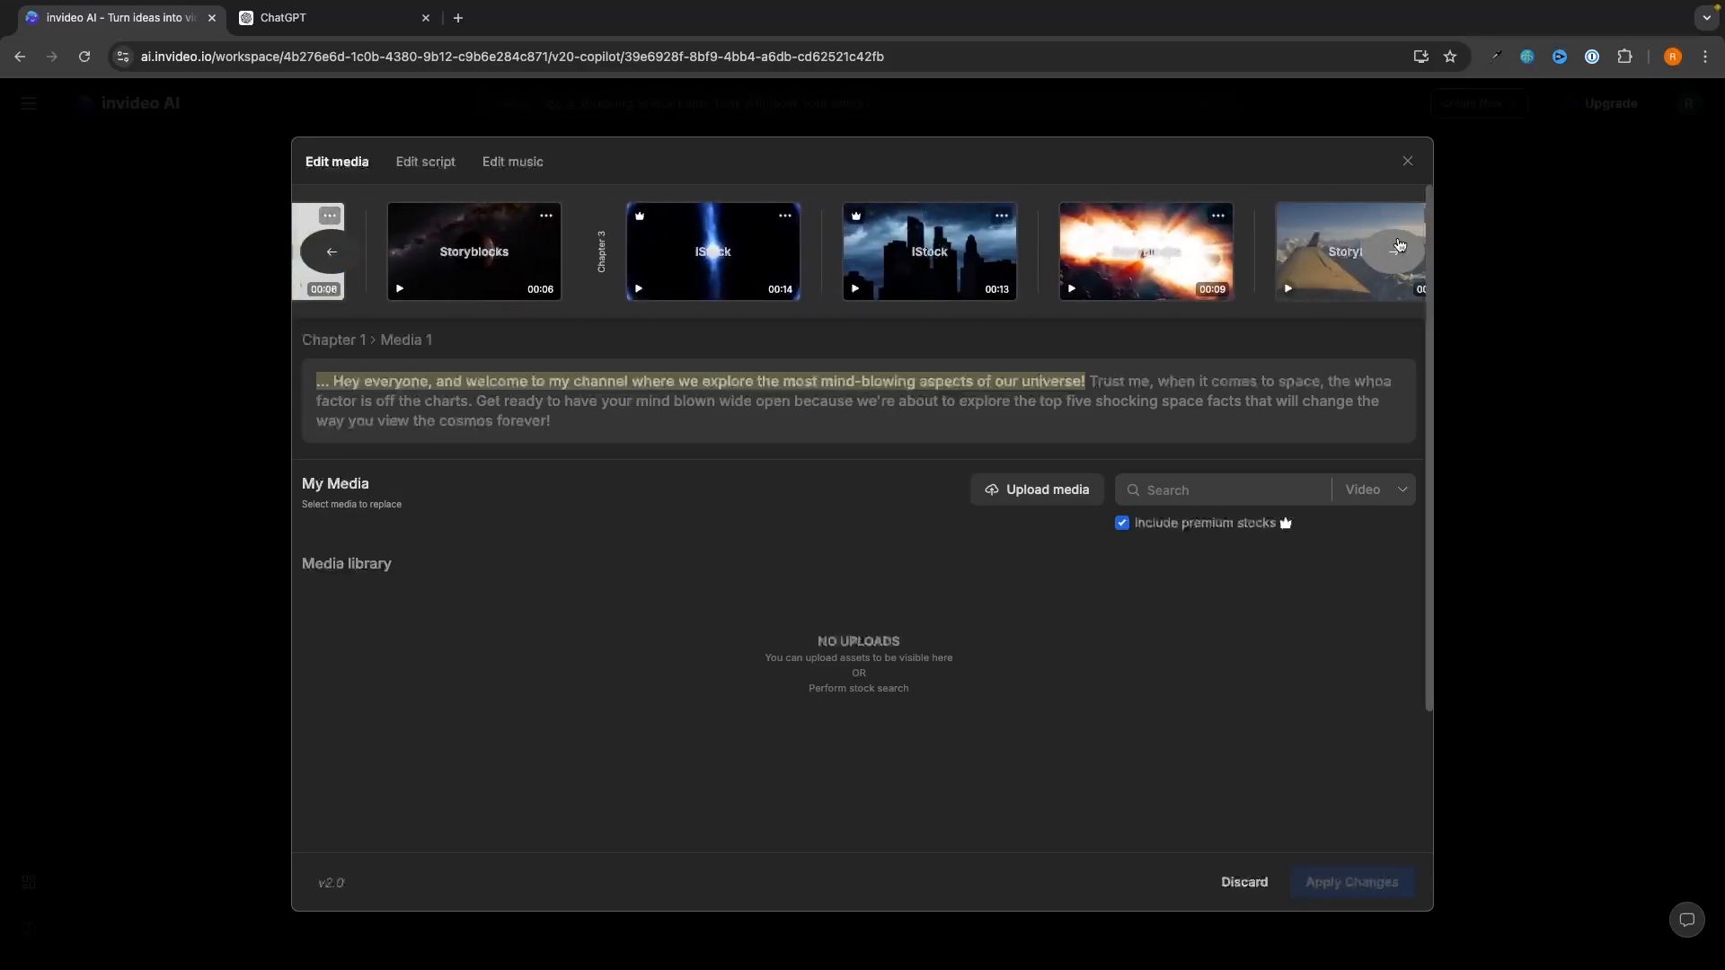
left_click(1395, 247)
left_click(328, 256)
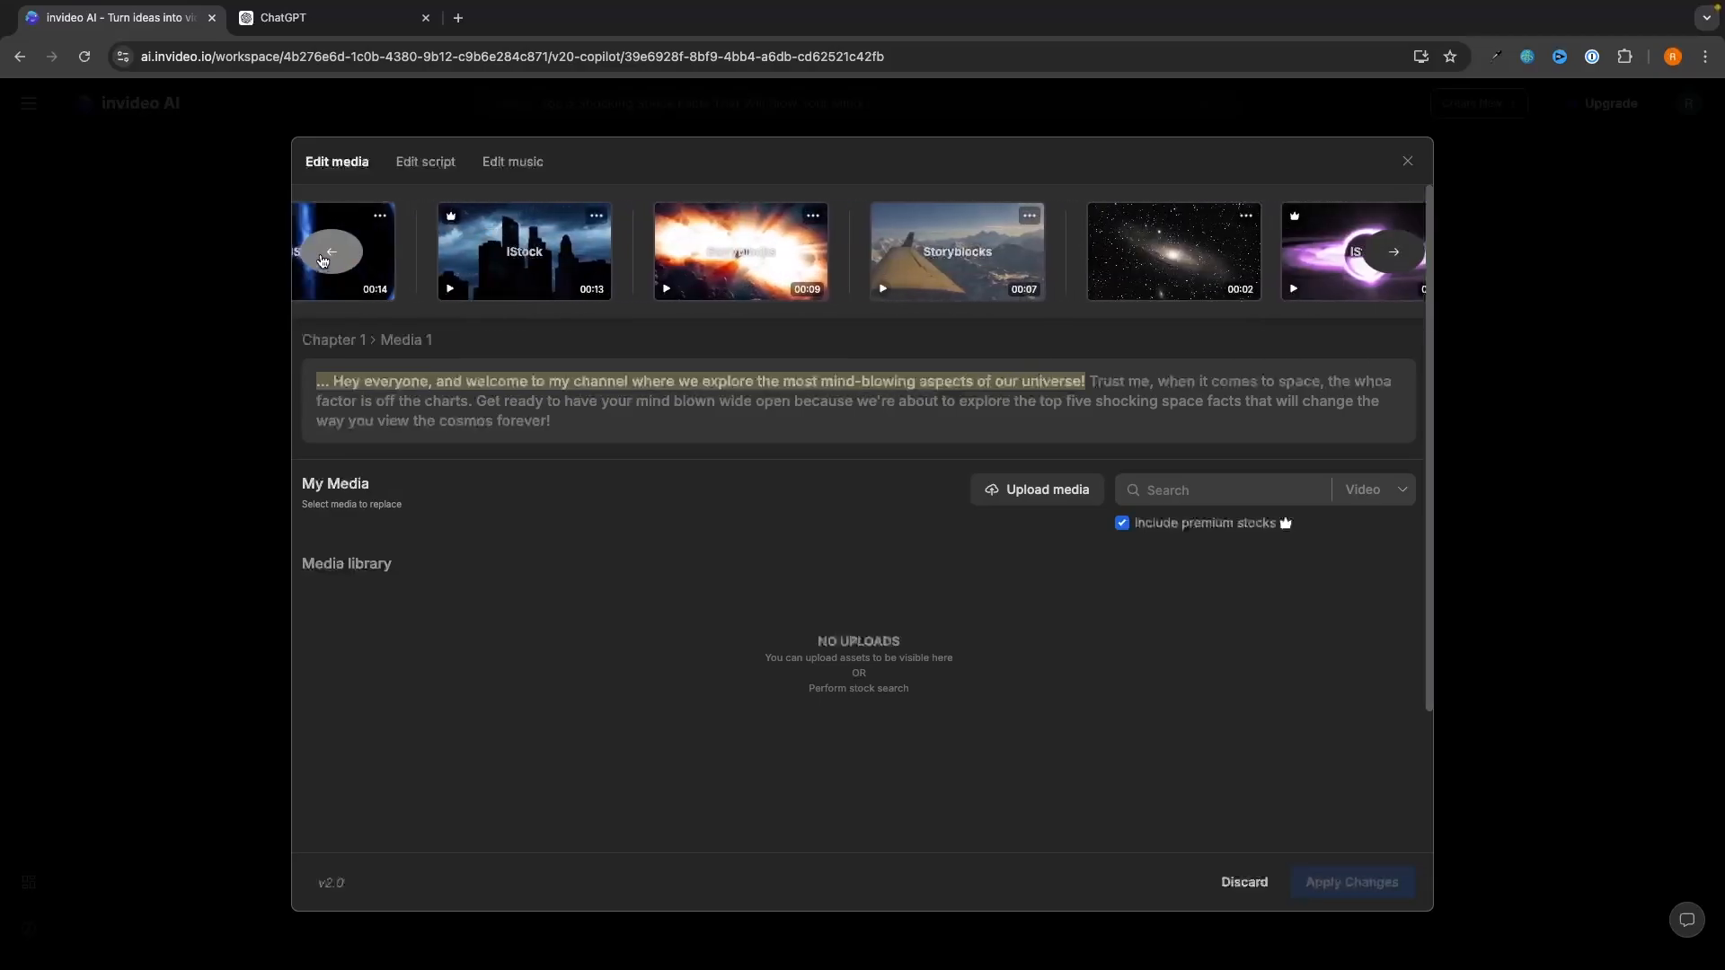
left_click(325, 259)
left_click(326, 259)
left_click(325, 258)
left_click(326, 259)
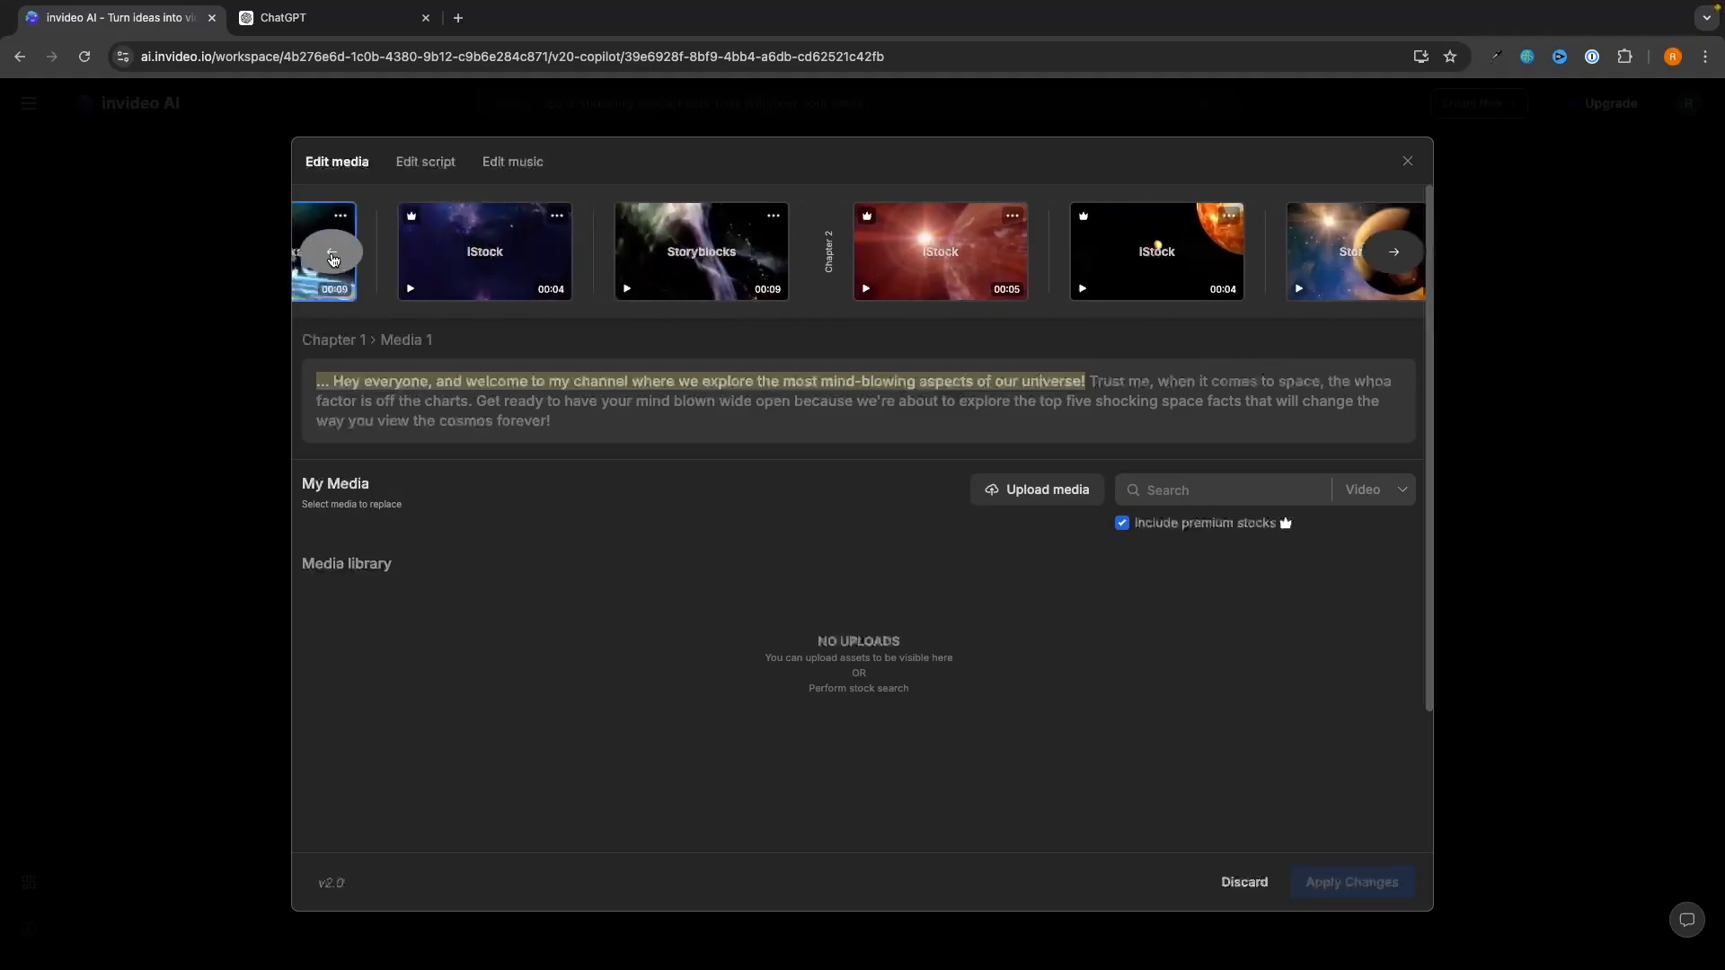
left_click(328, 259)
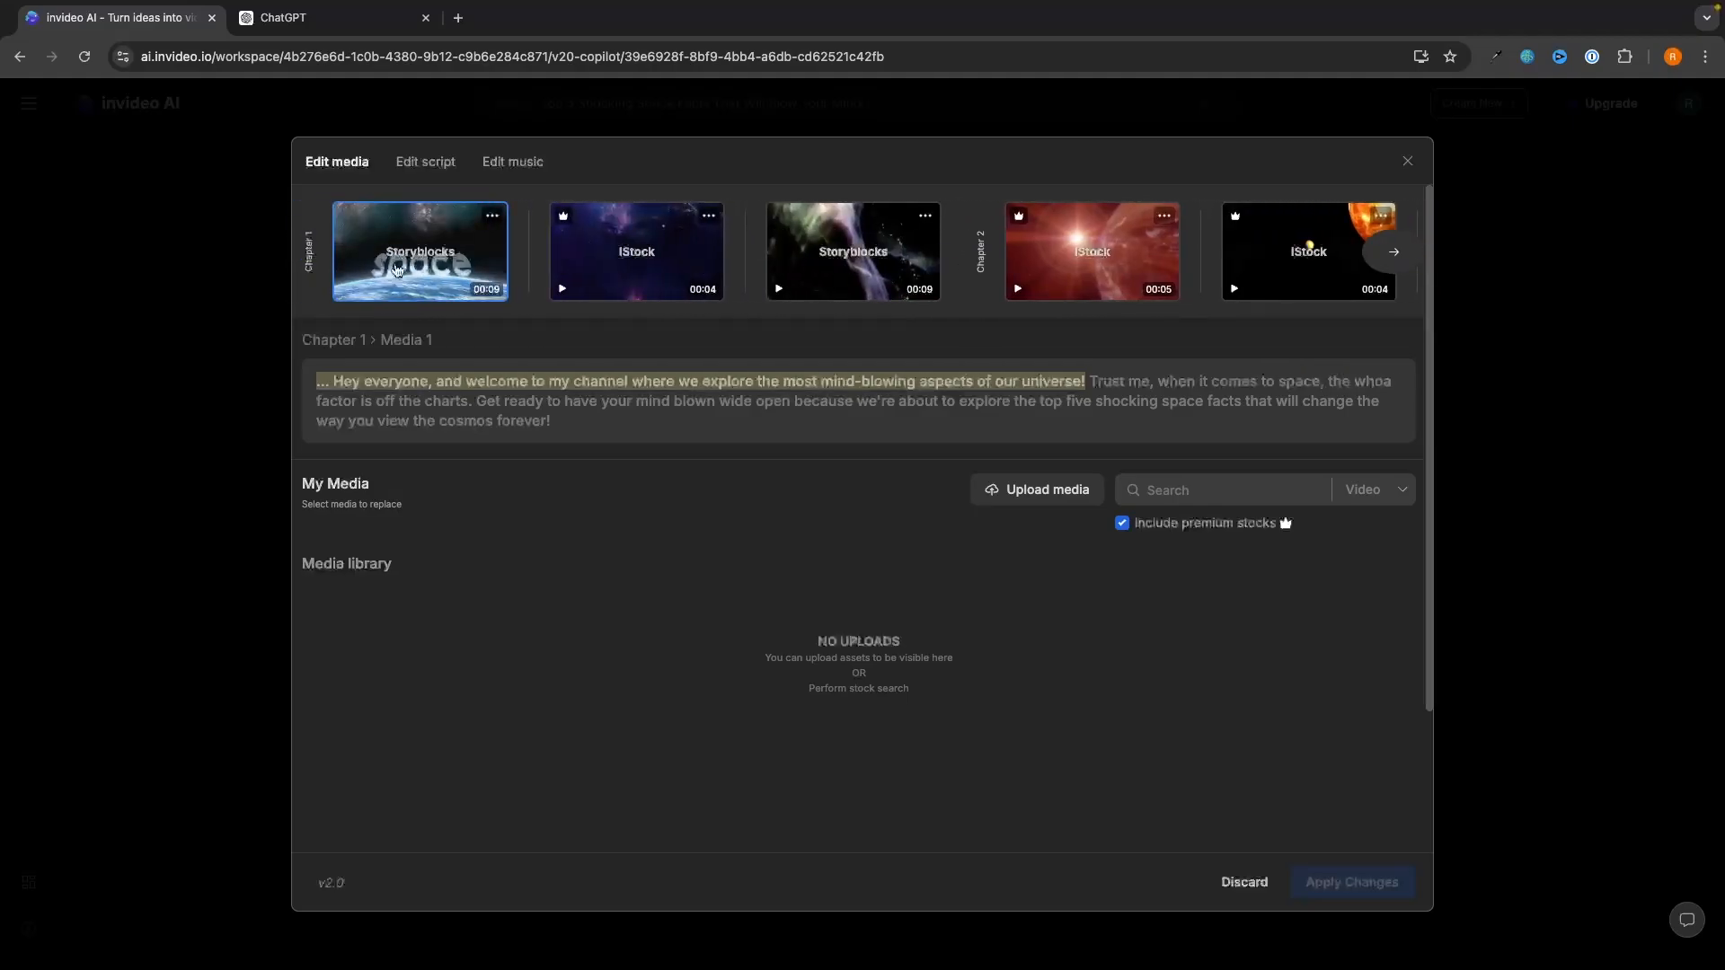
Check which script passage each of the three Chapter 1 clips covers.
left_click(580, 248)
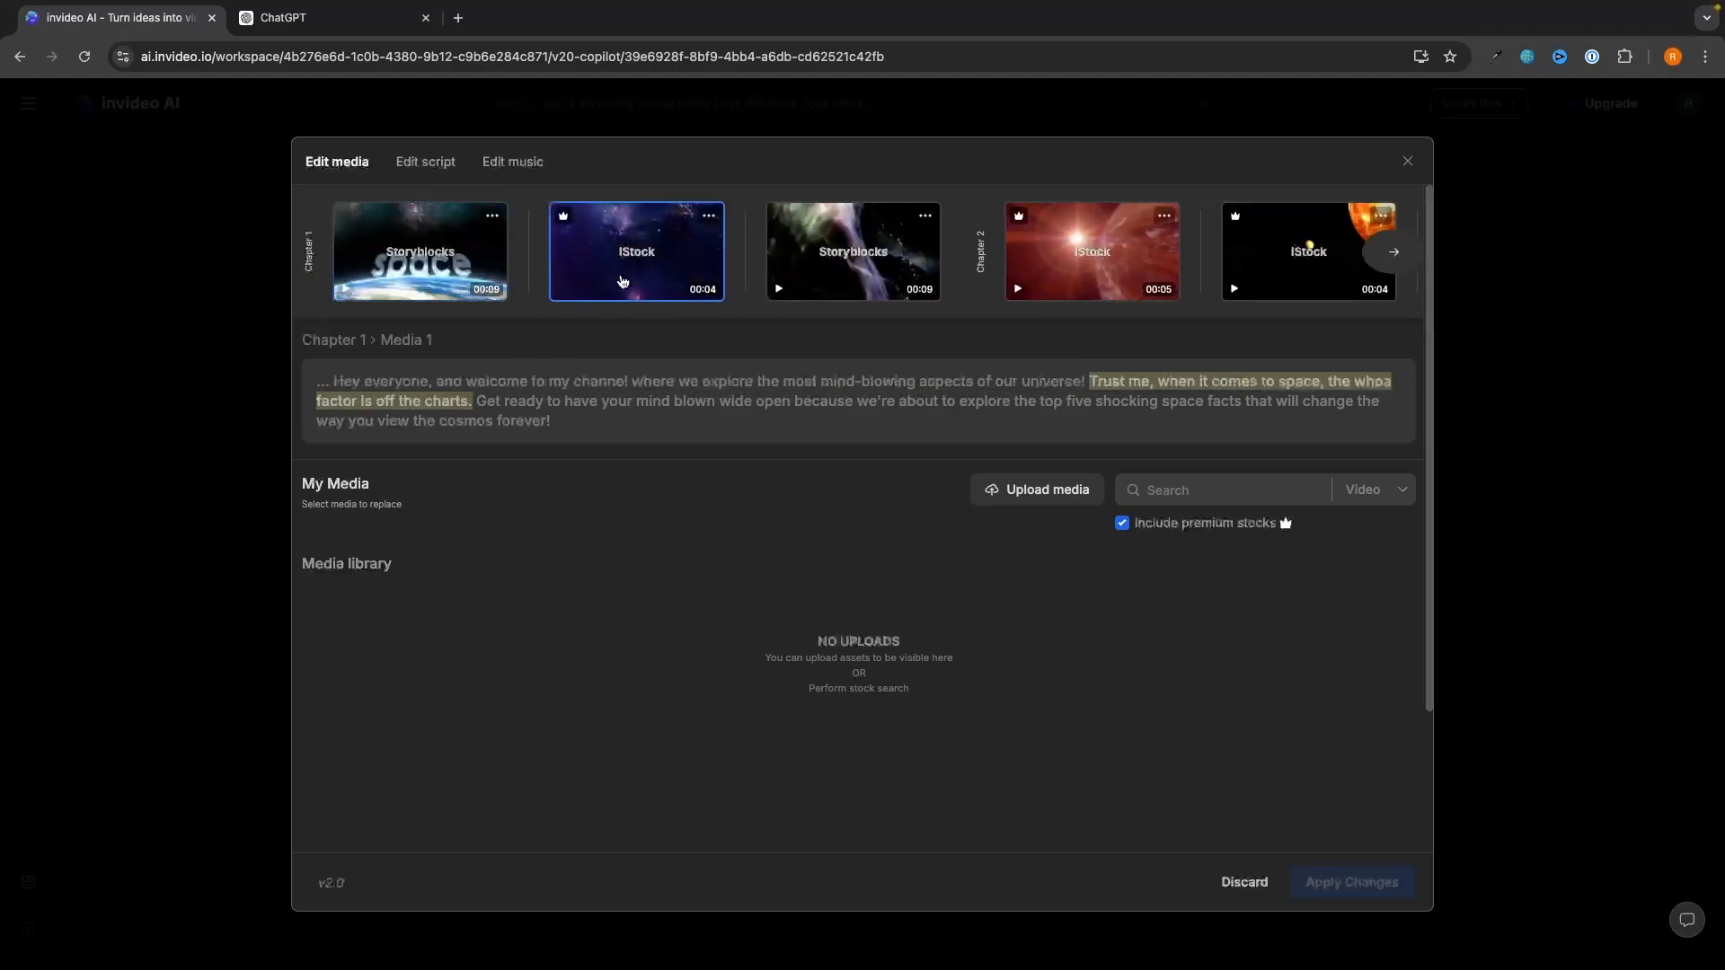
left_click(823, 255)
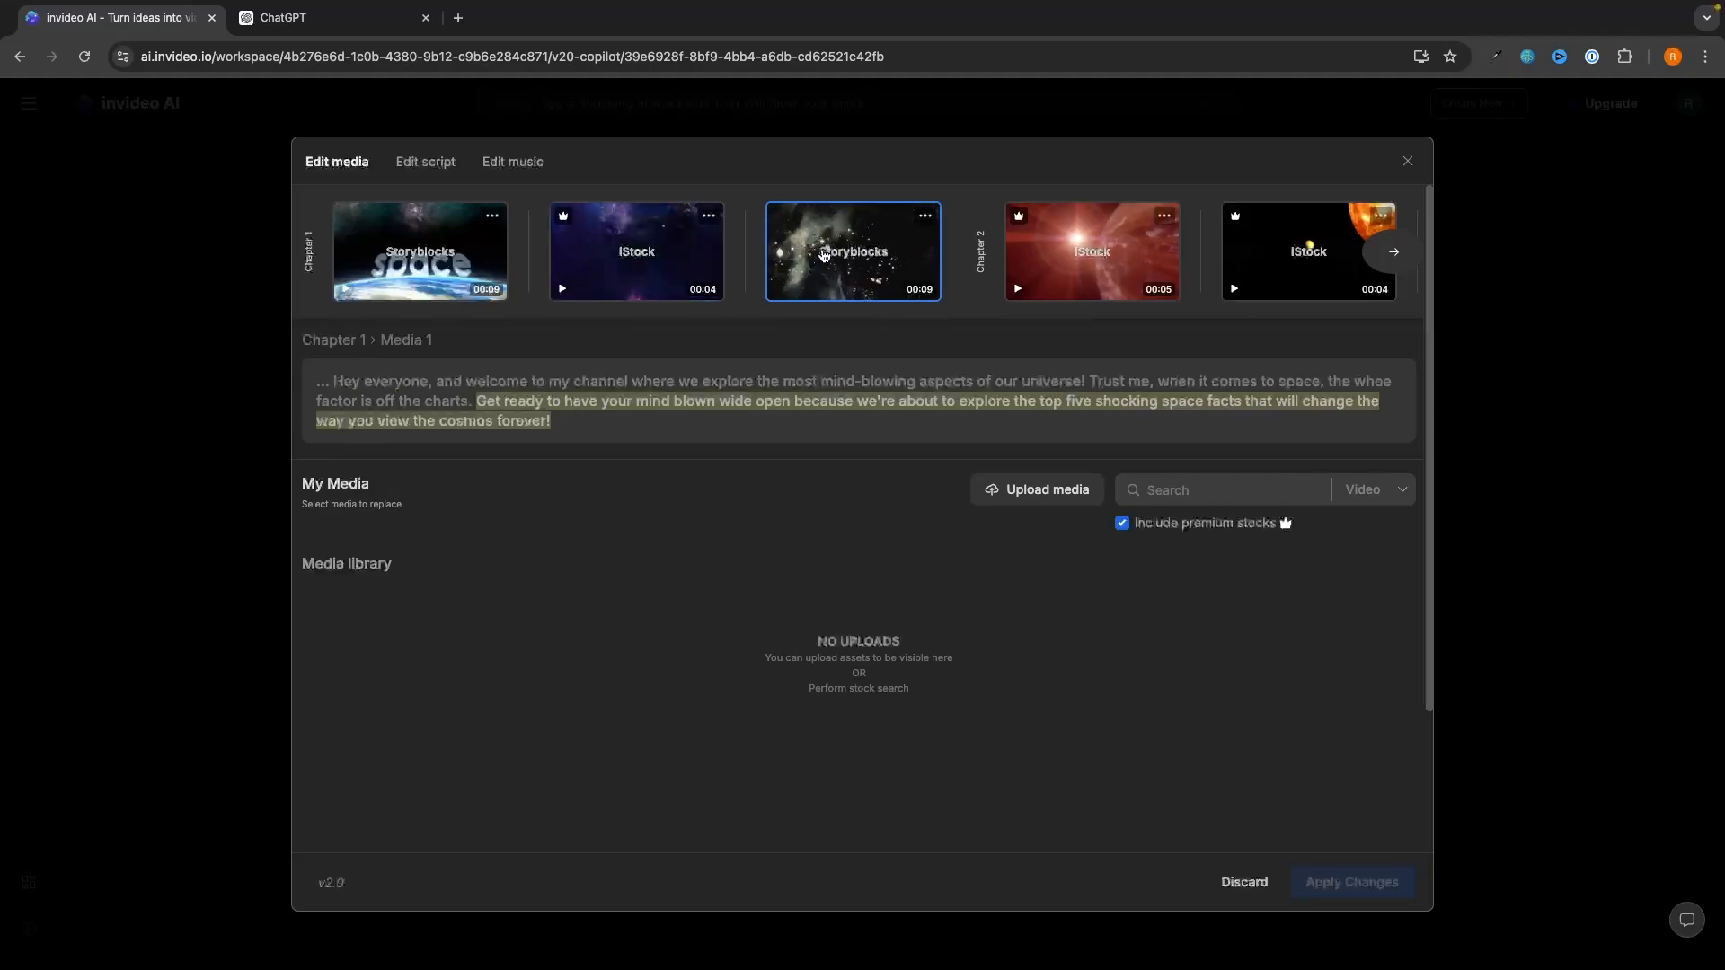
left_click(409, 274)
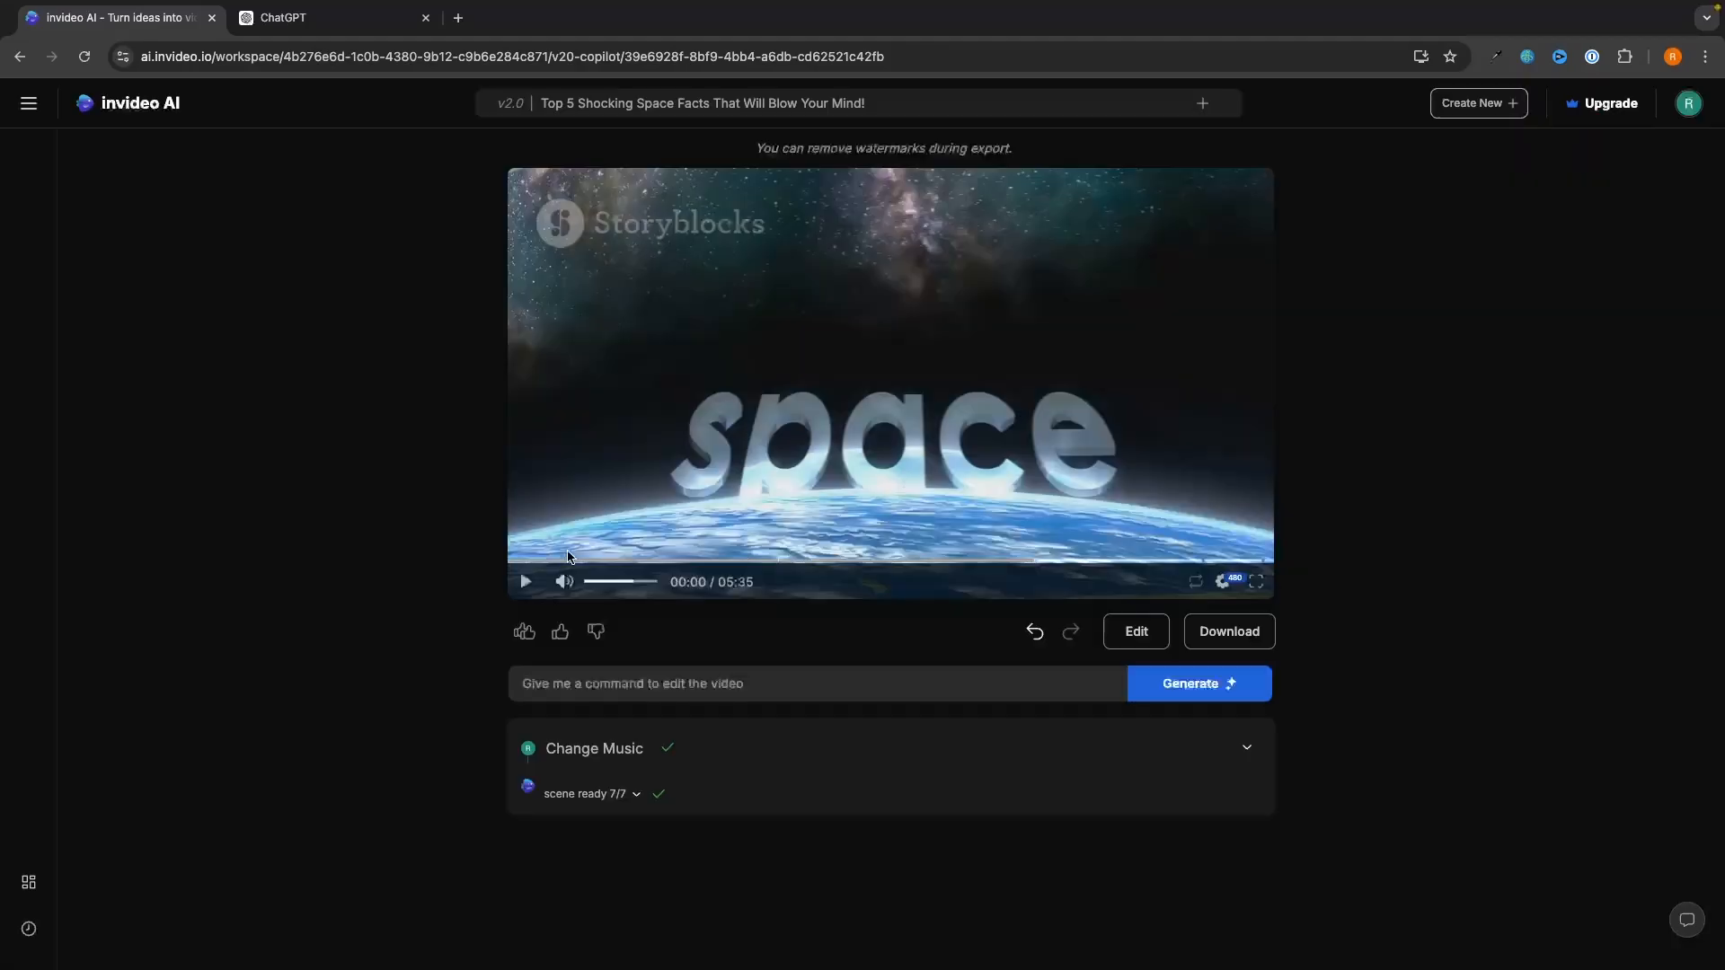
Skim the video preview at several points, stopping on the golden nebula image at 03:17.
left_click(750, 561)
left_click(803, 564)
left_click(876, 562)
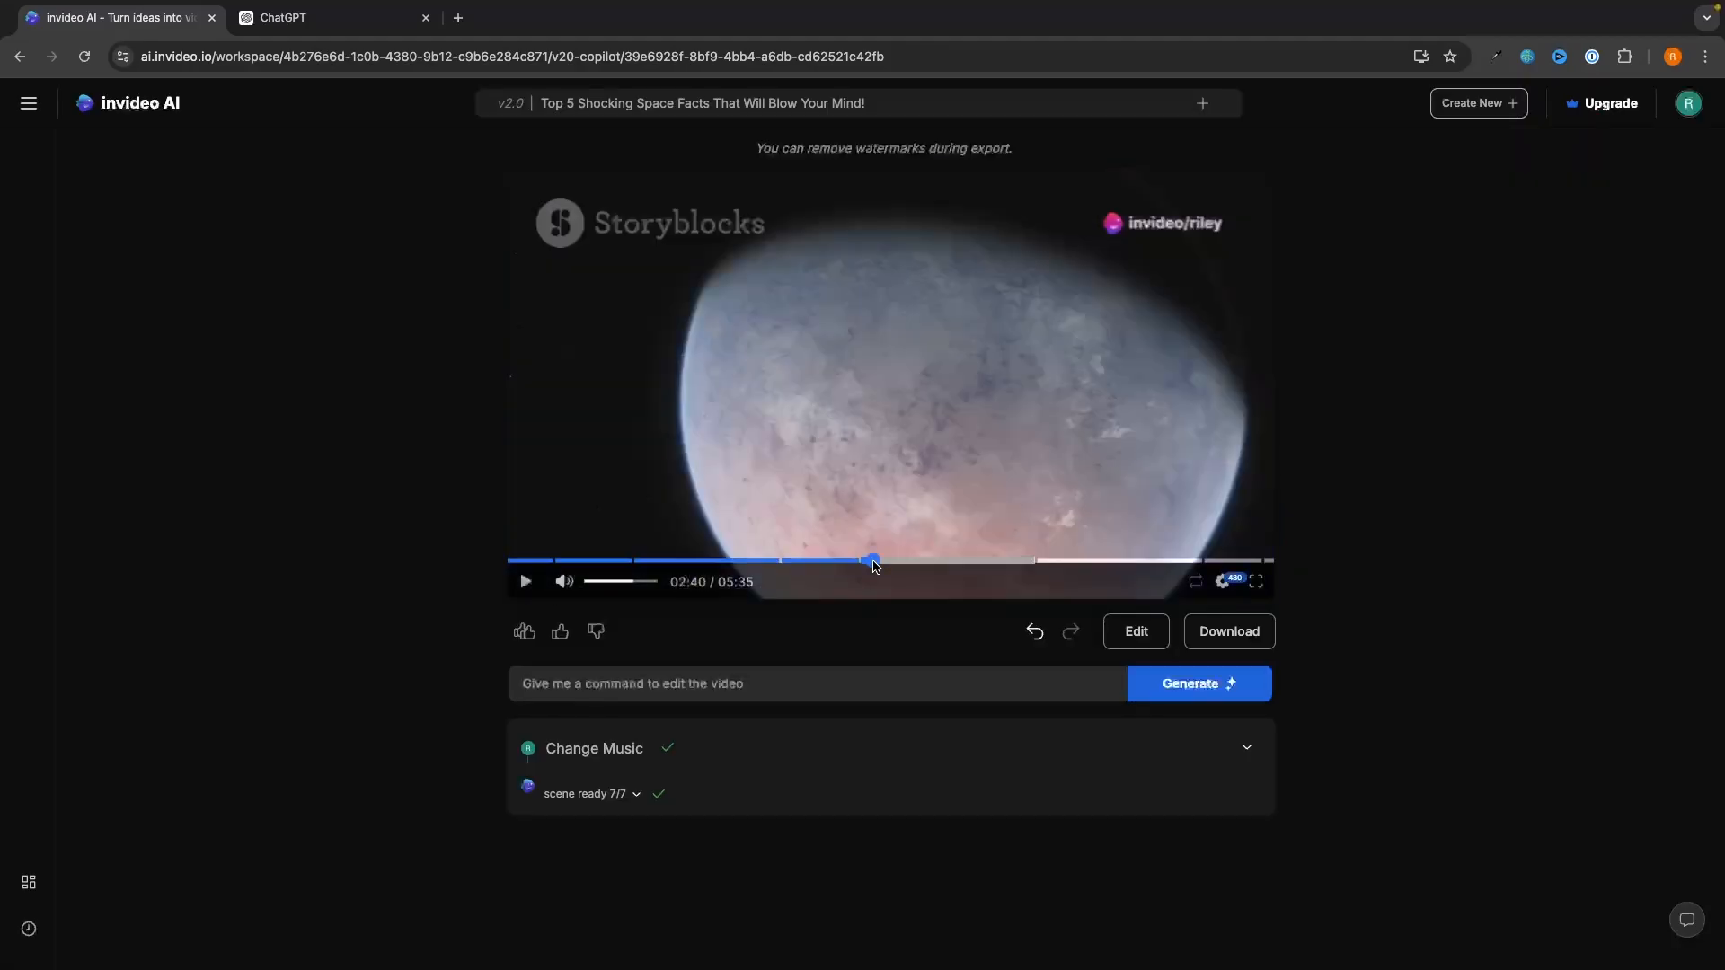
left_click(904, 561)
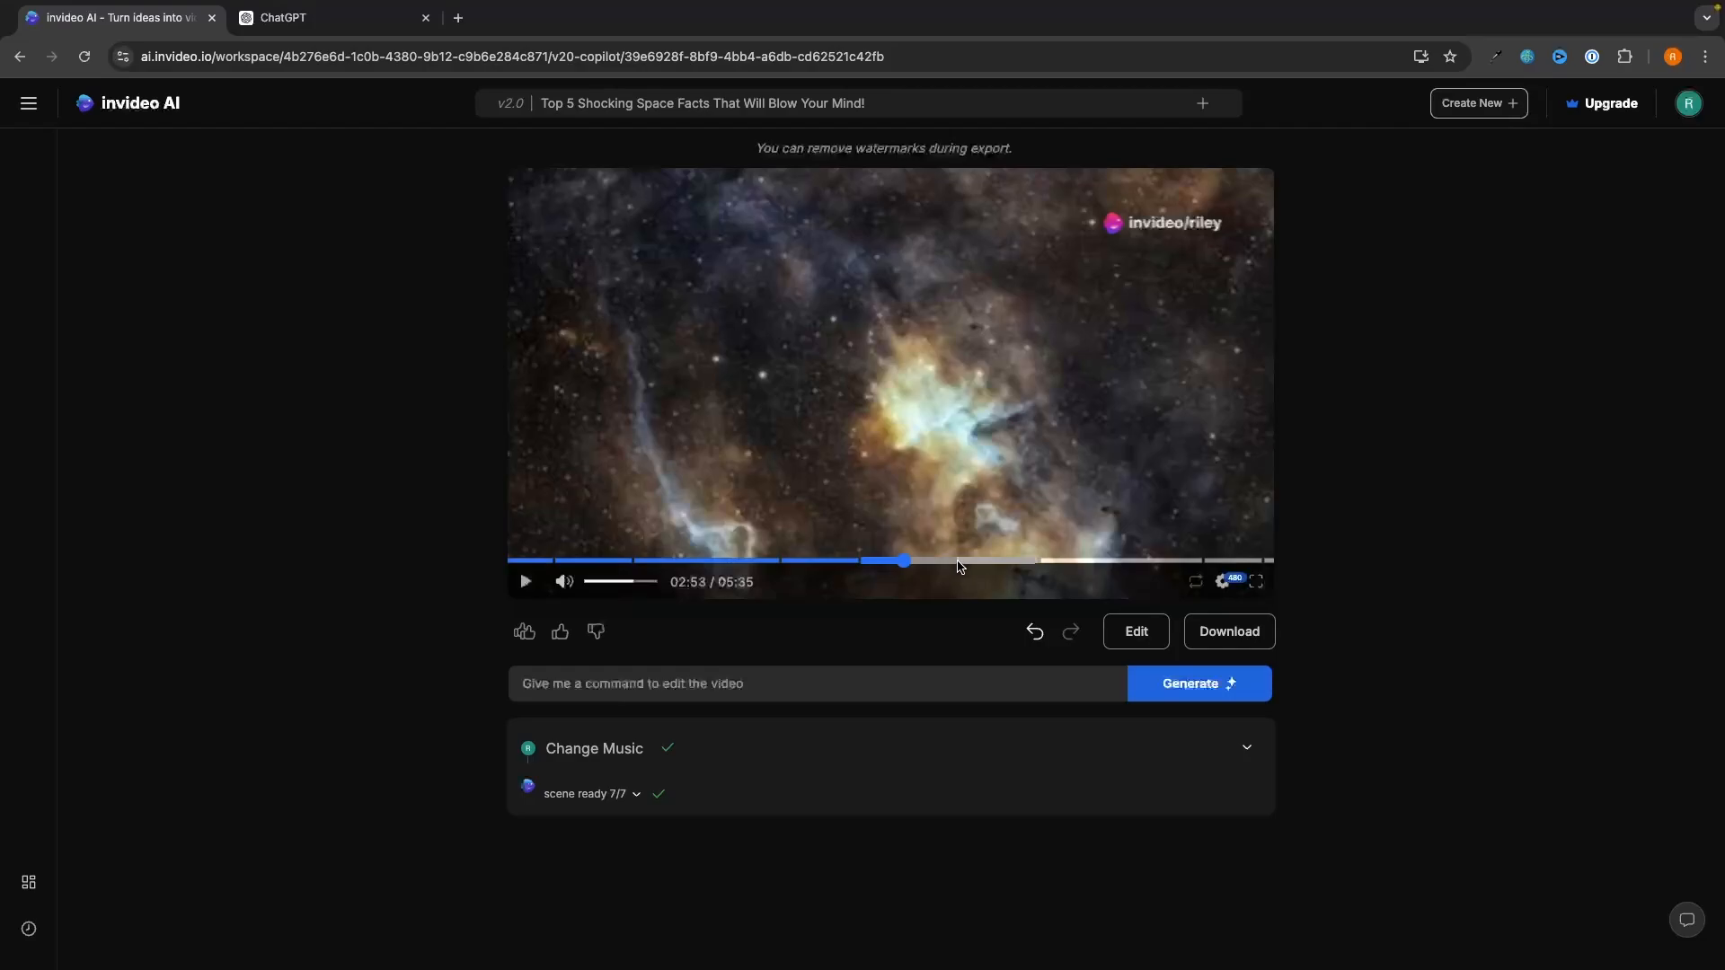
left_click(958, 561)
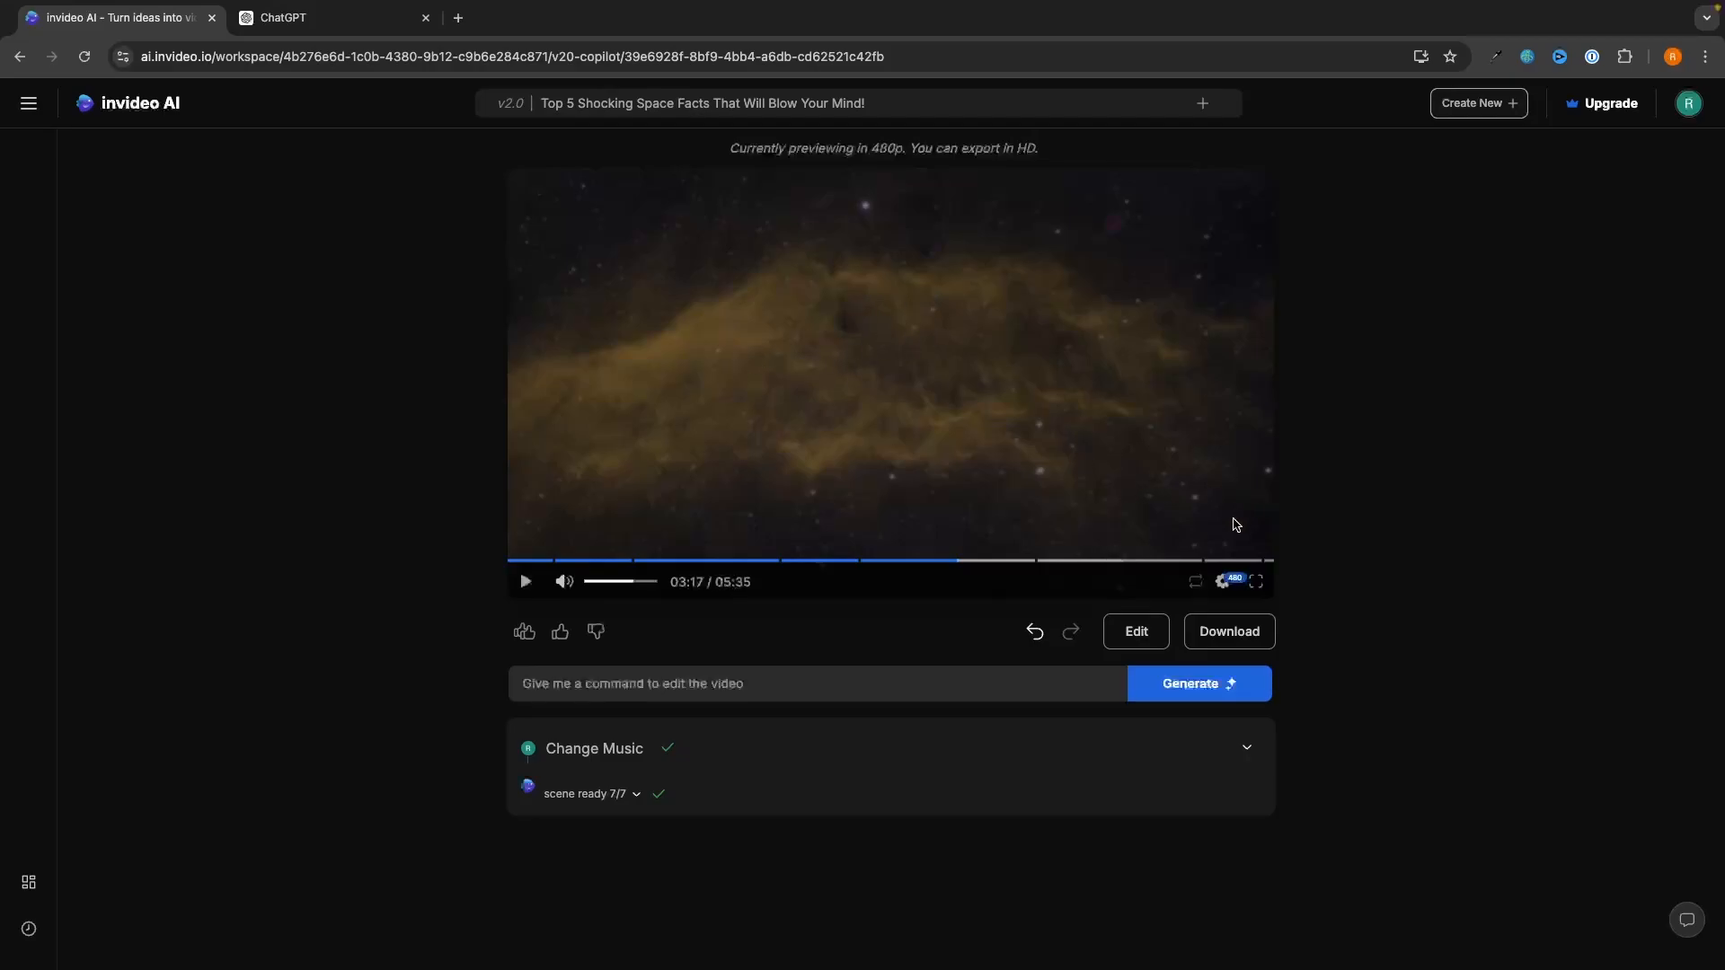
Select Media 2 of Chapter 5 for editing and search the stock videos for "space".
left_click(1136, 632)
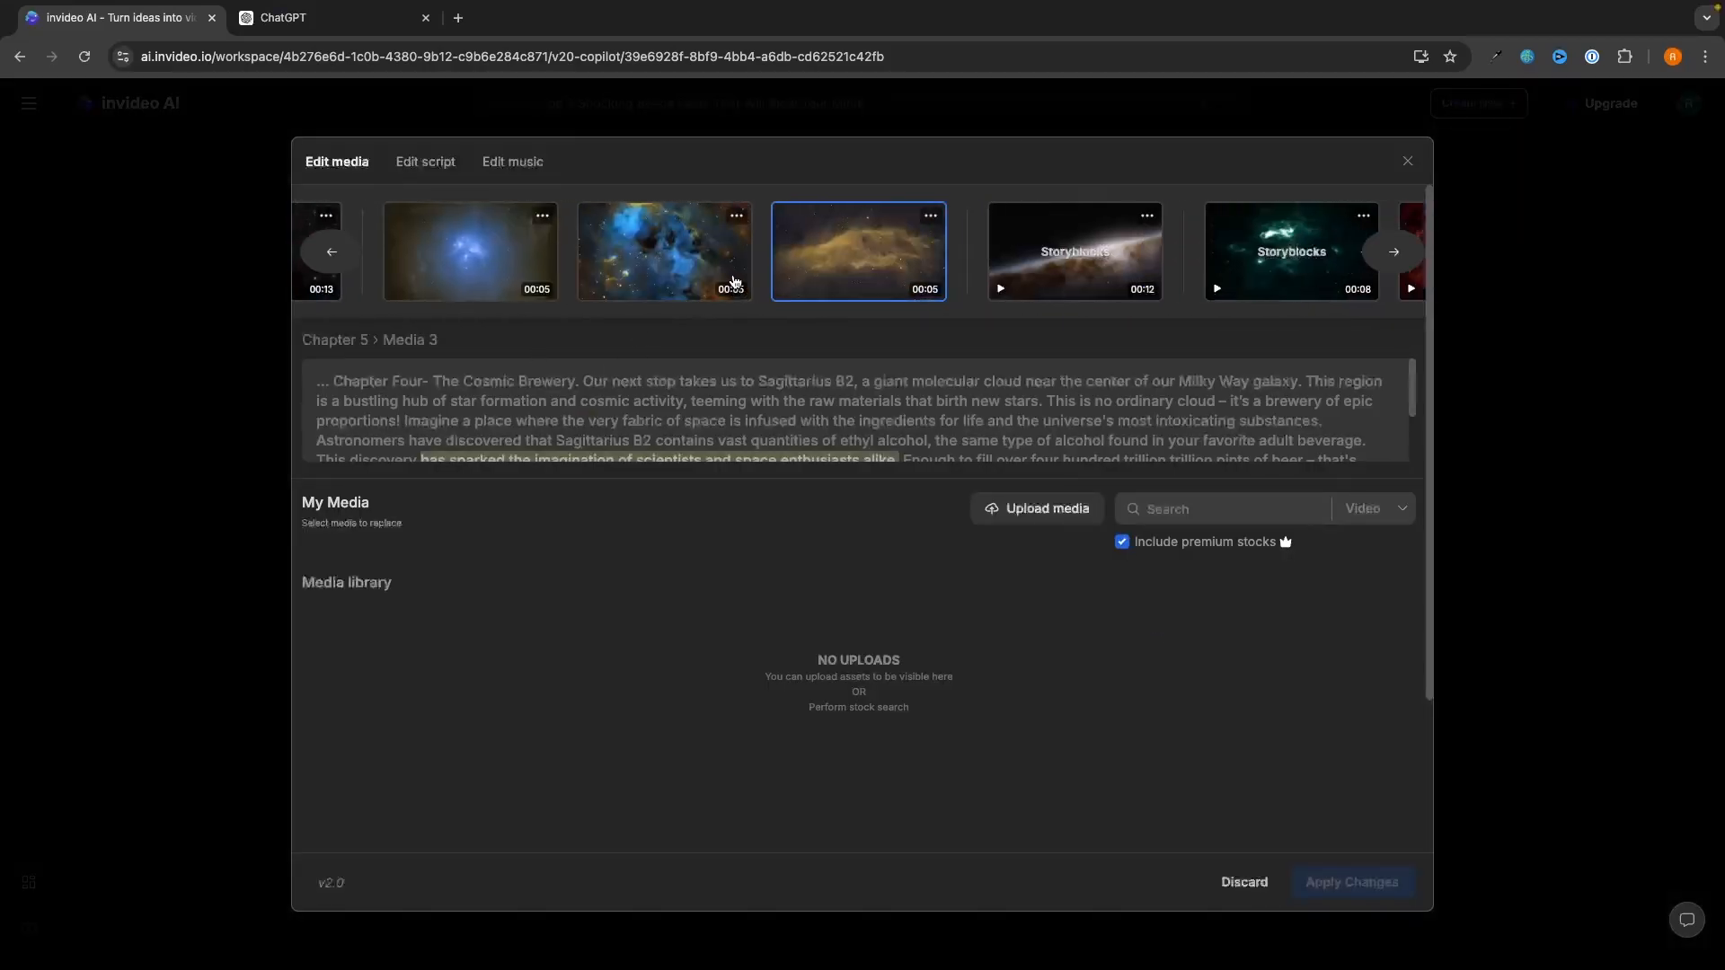
left_click(696, 263)
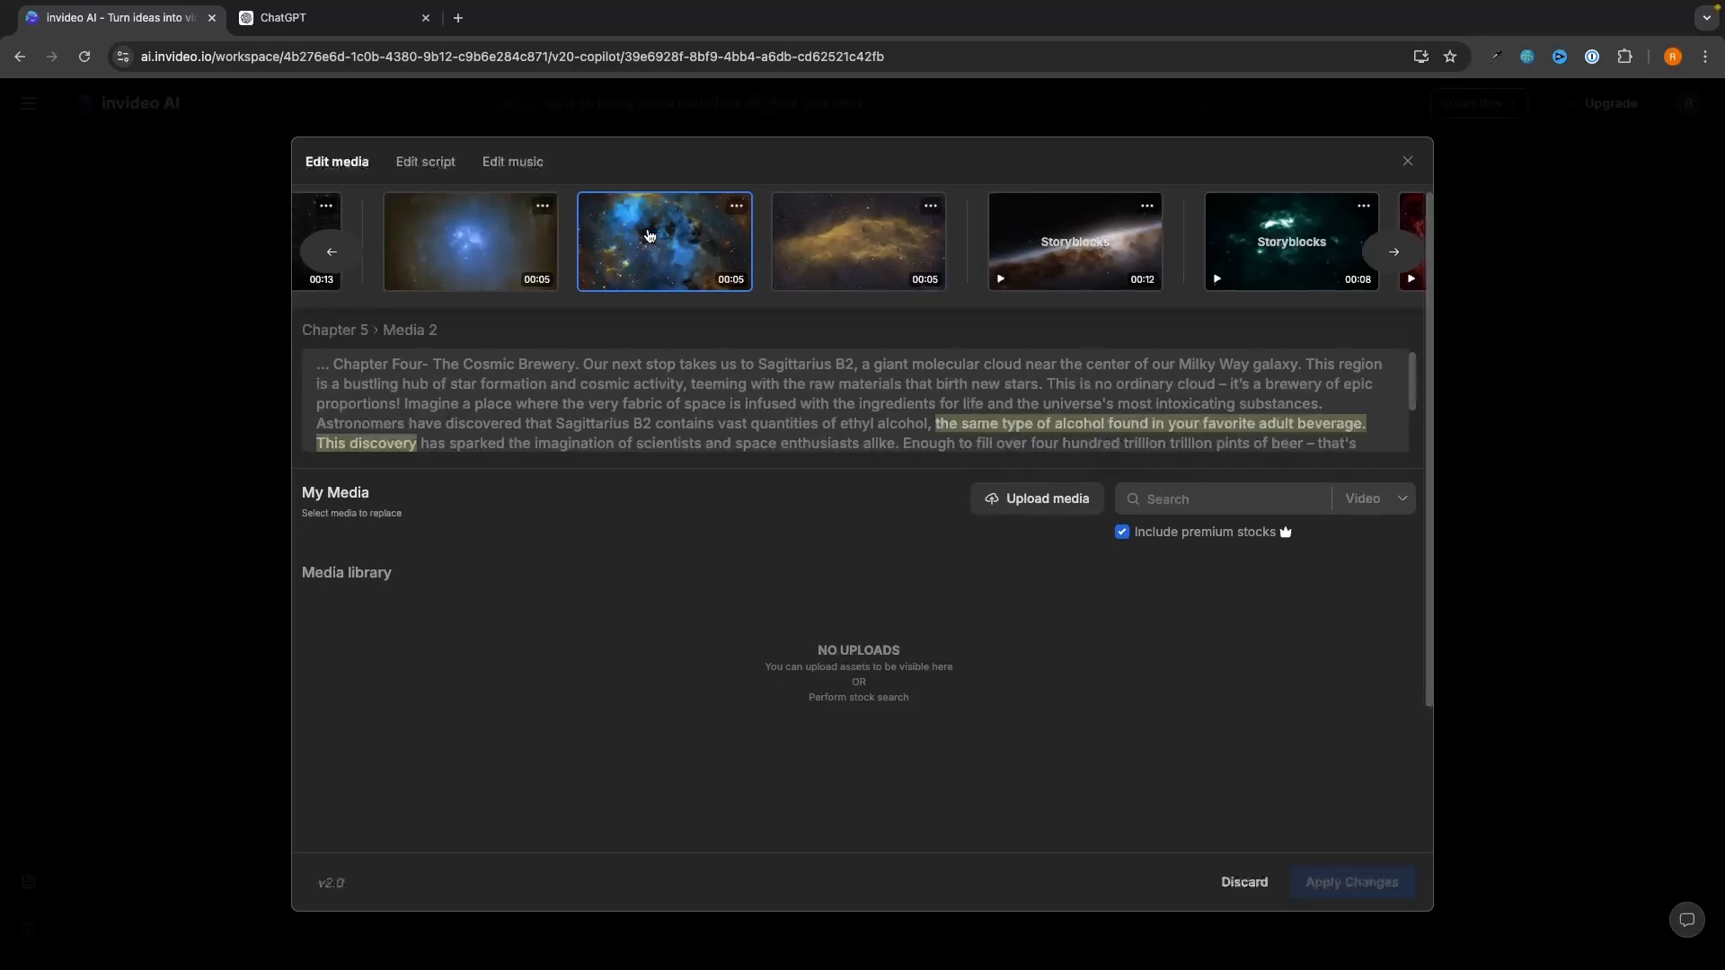
scroll(678, 257, "up", 1)
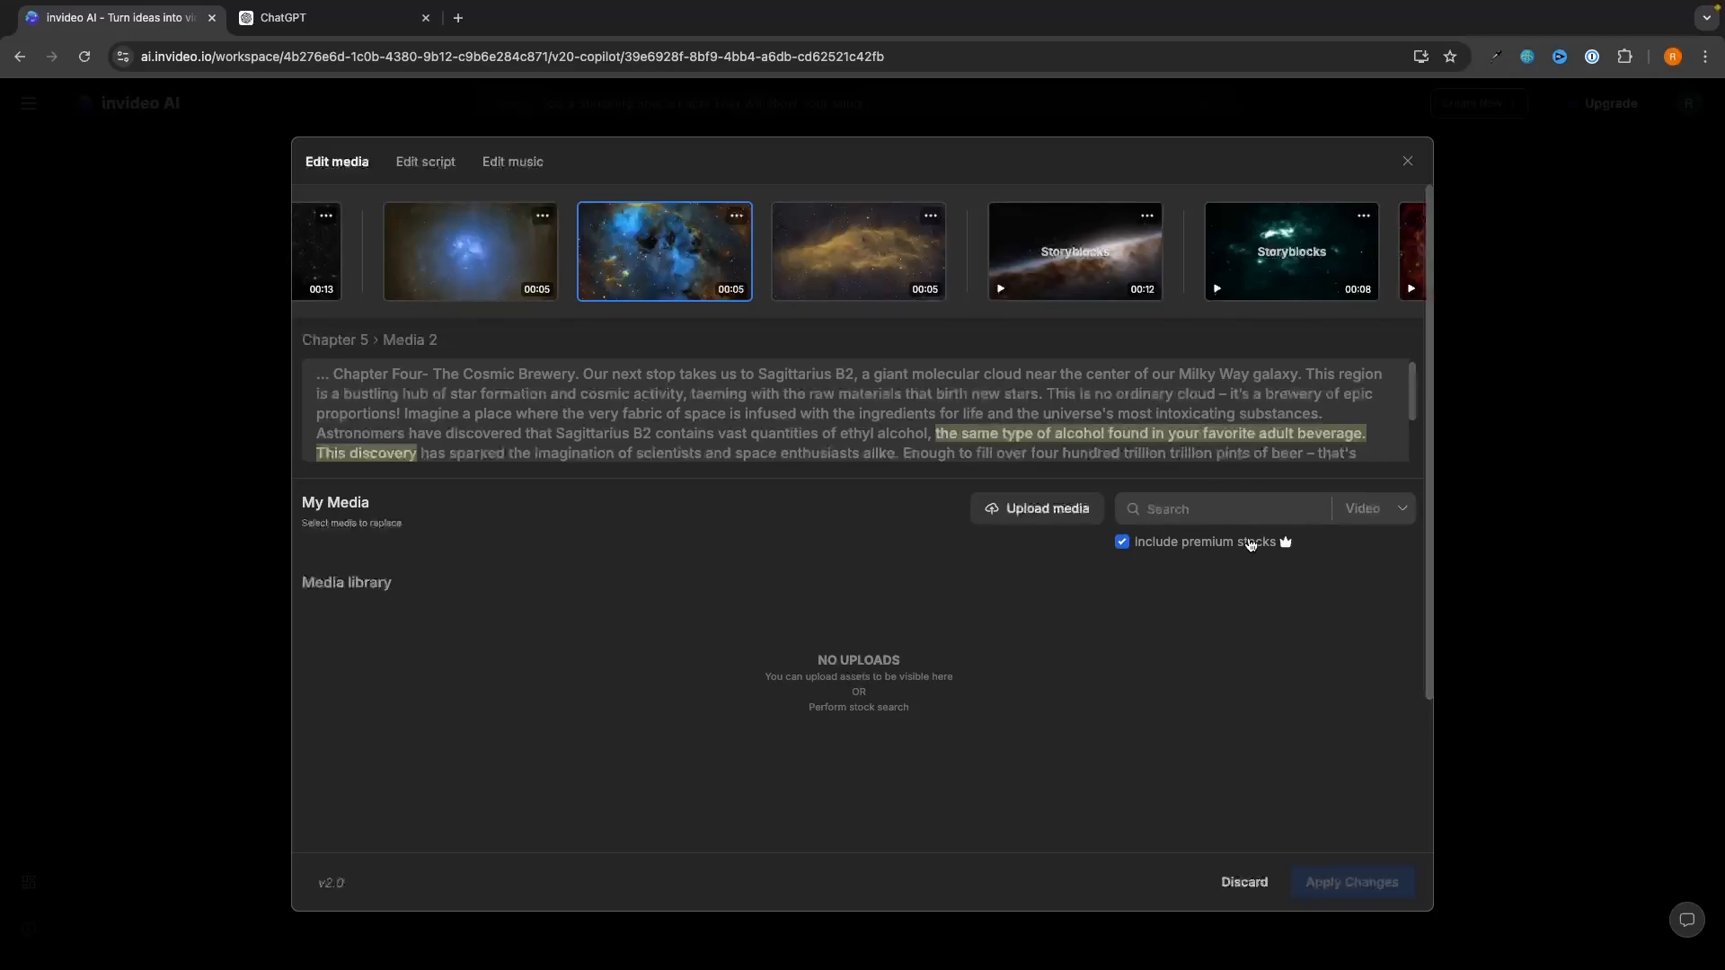
left_click(1183, 507)
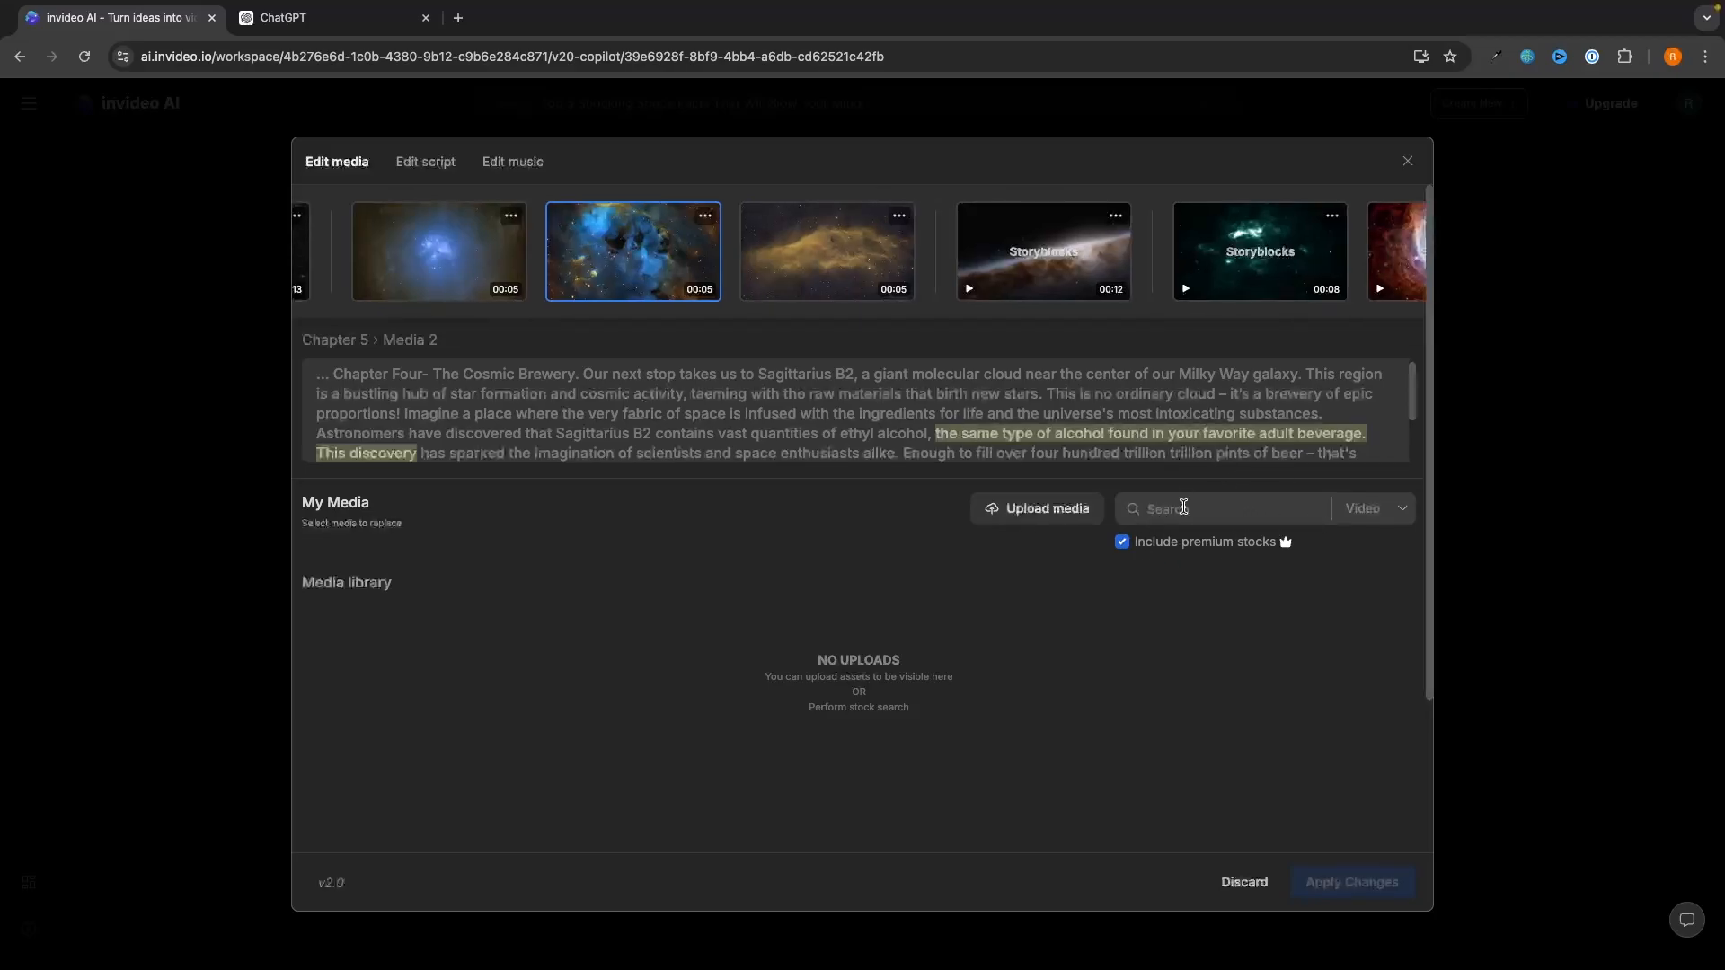
type("space")
key("Return")
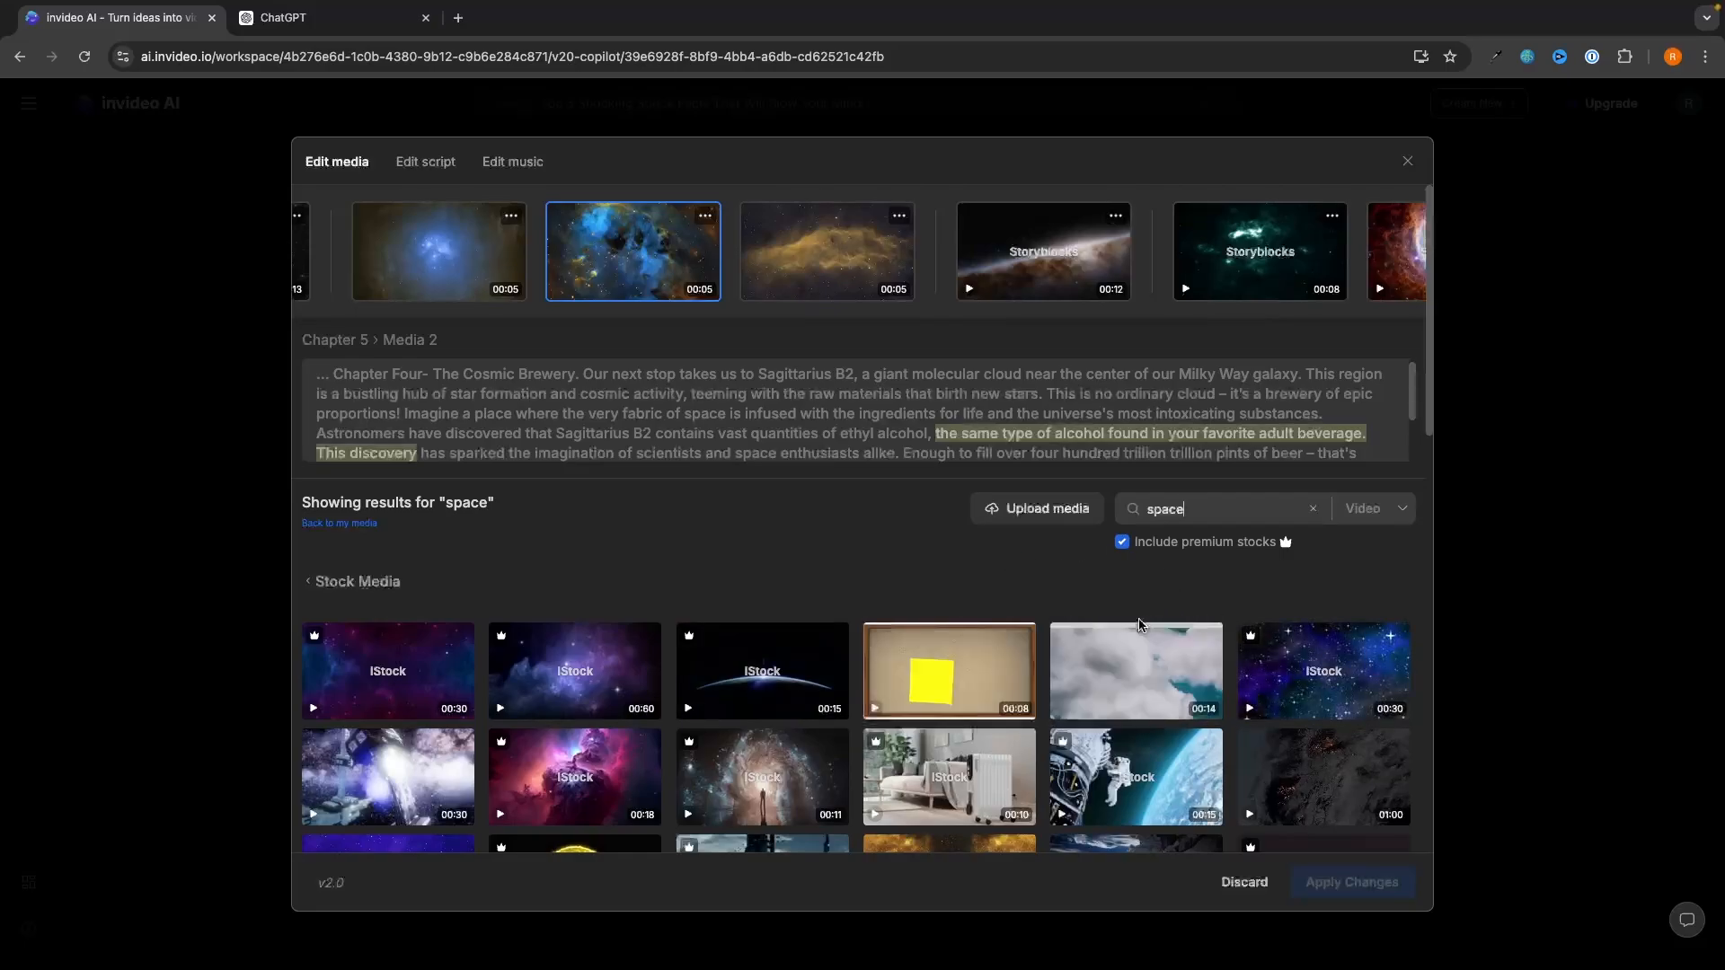
Replace Chapter 5's second clip with the 11-second iStock video of a figure before a galaxy, and apply the change.
scroll(1069, 586, "down", 5)
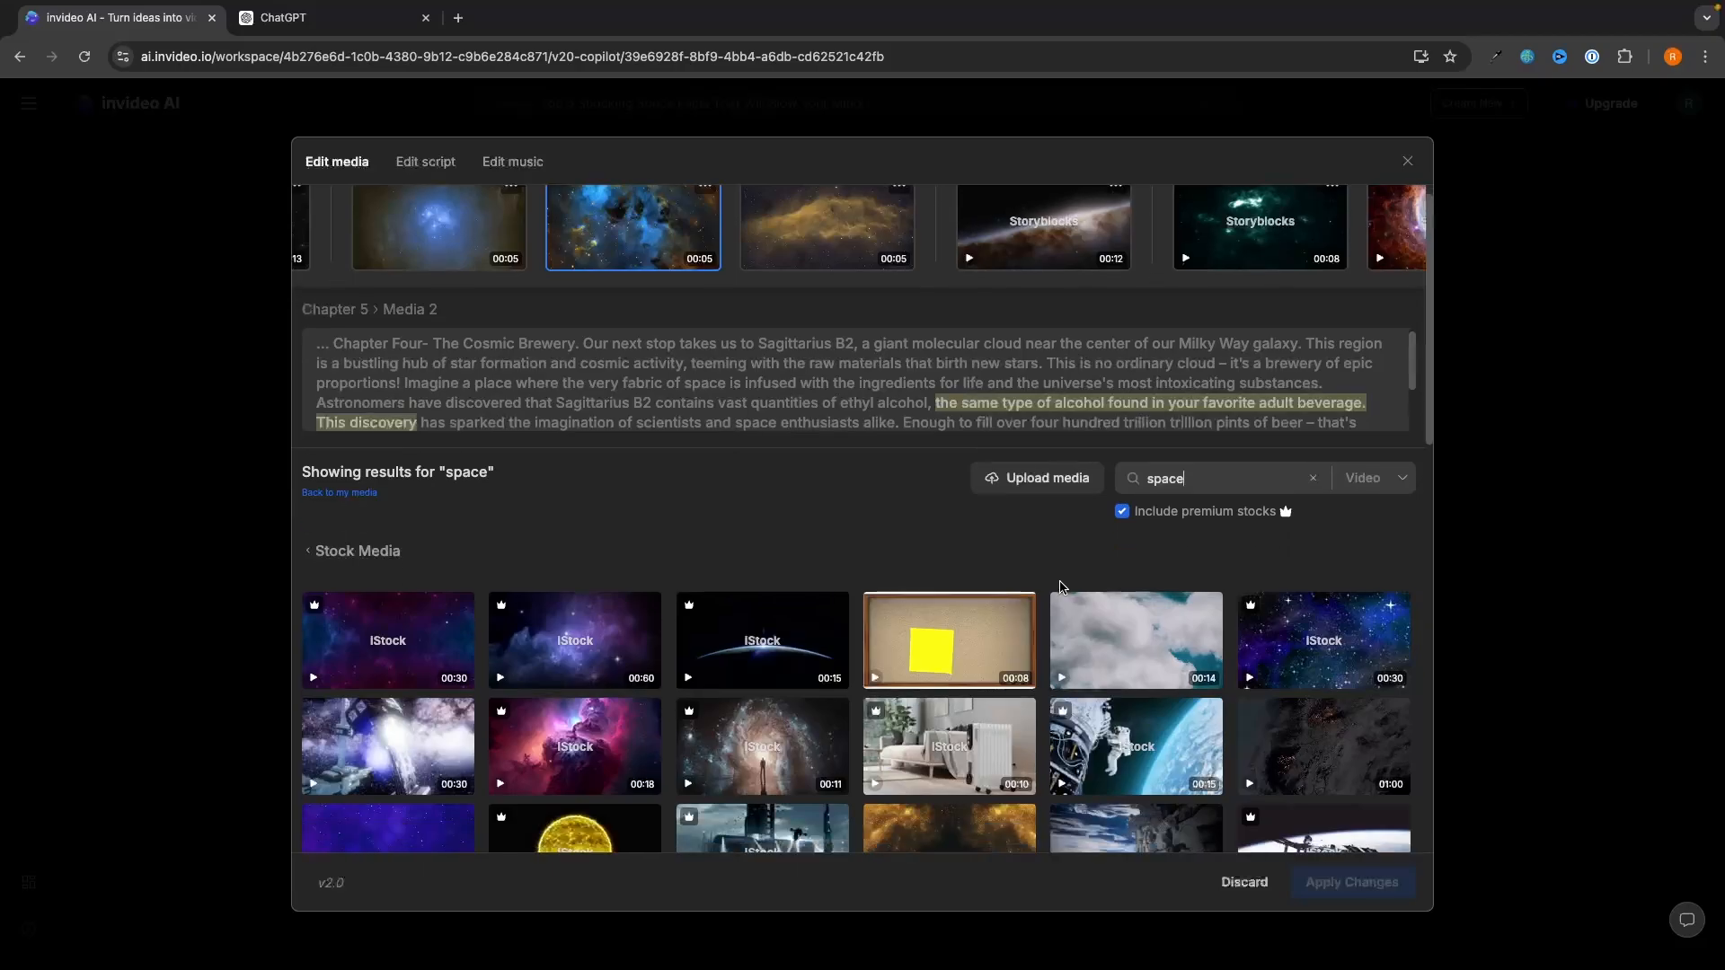
scroll(1009, 519, "down", 2)
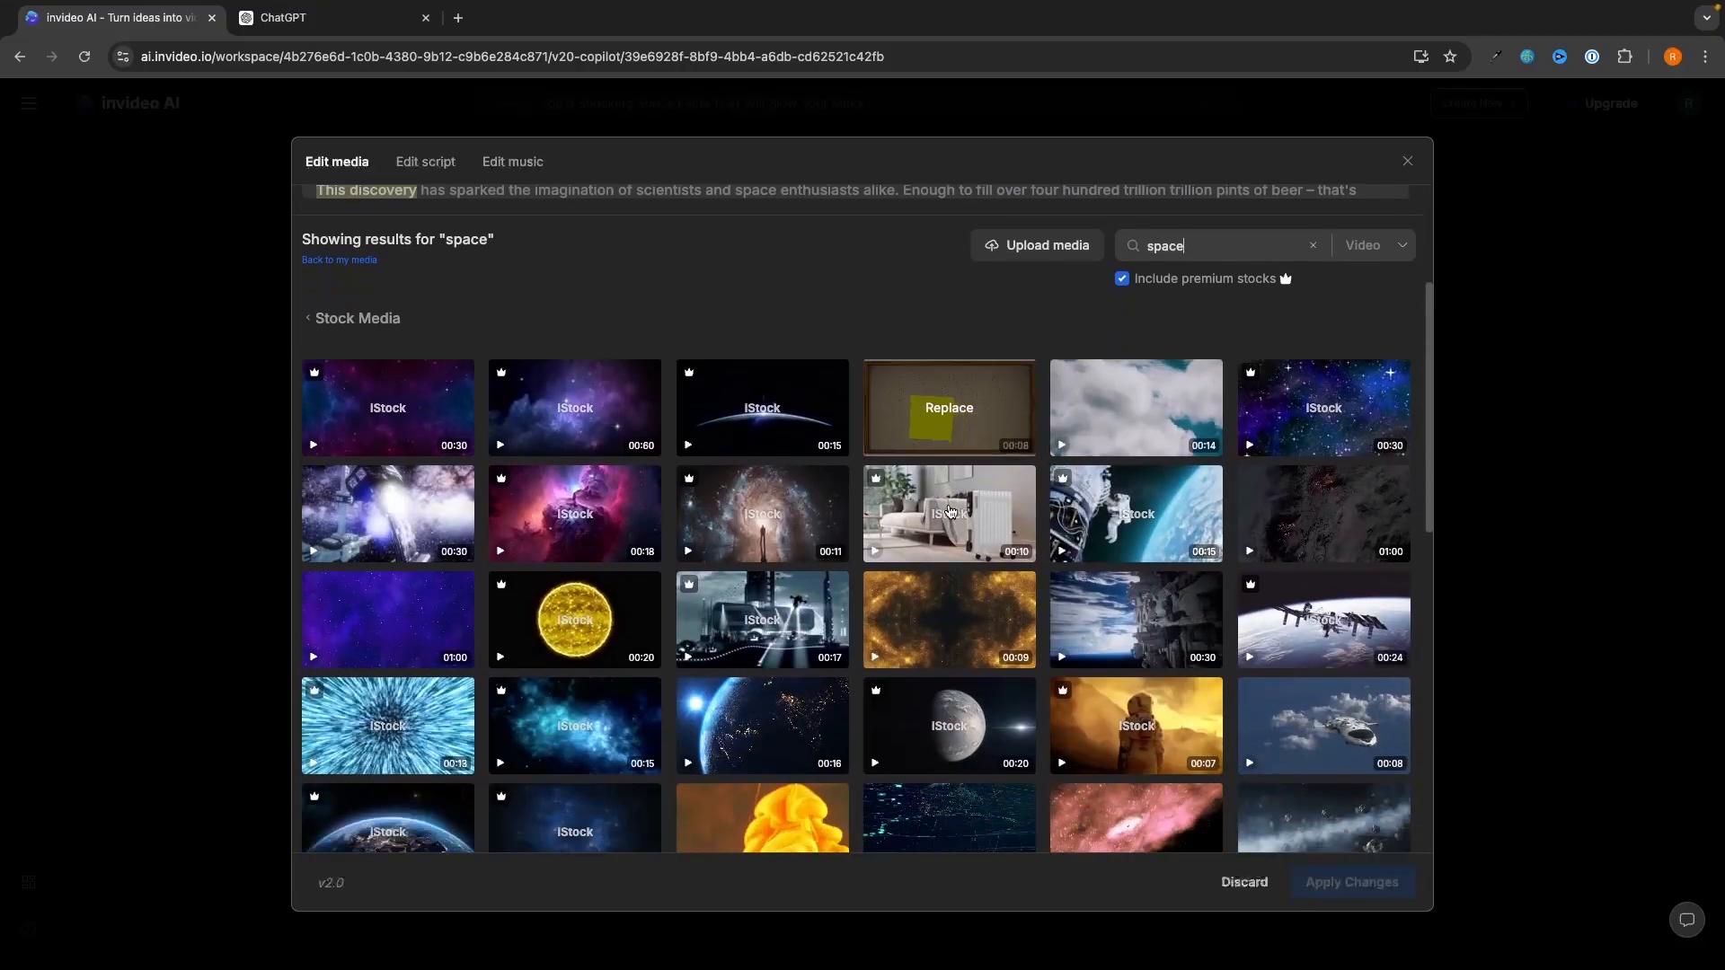
left_click(790, 508)
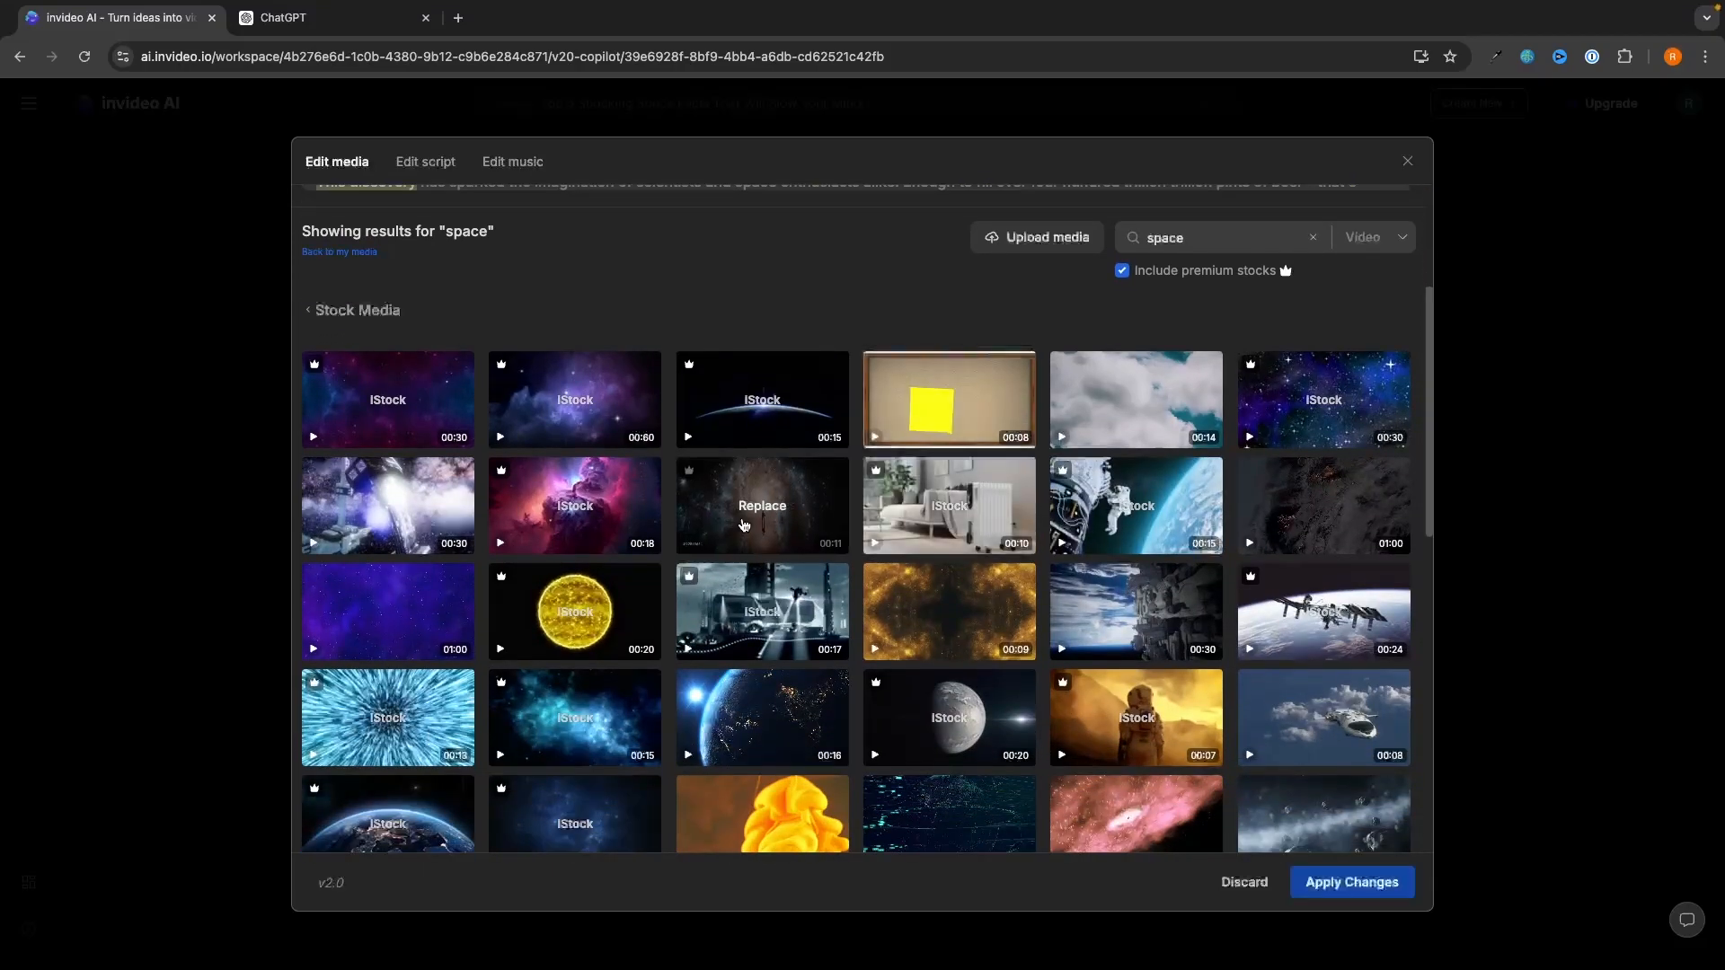
left_click(1350, 882)
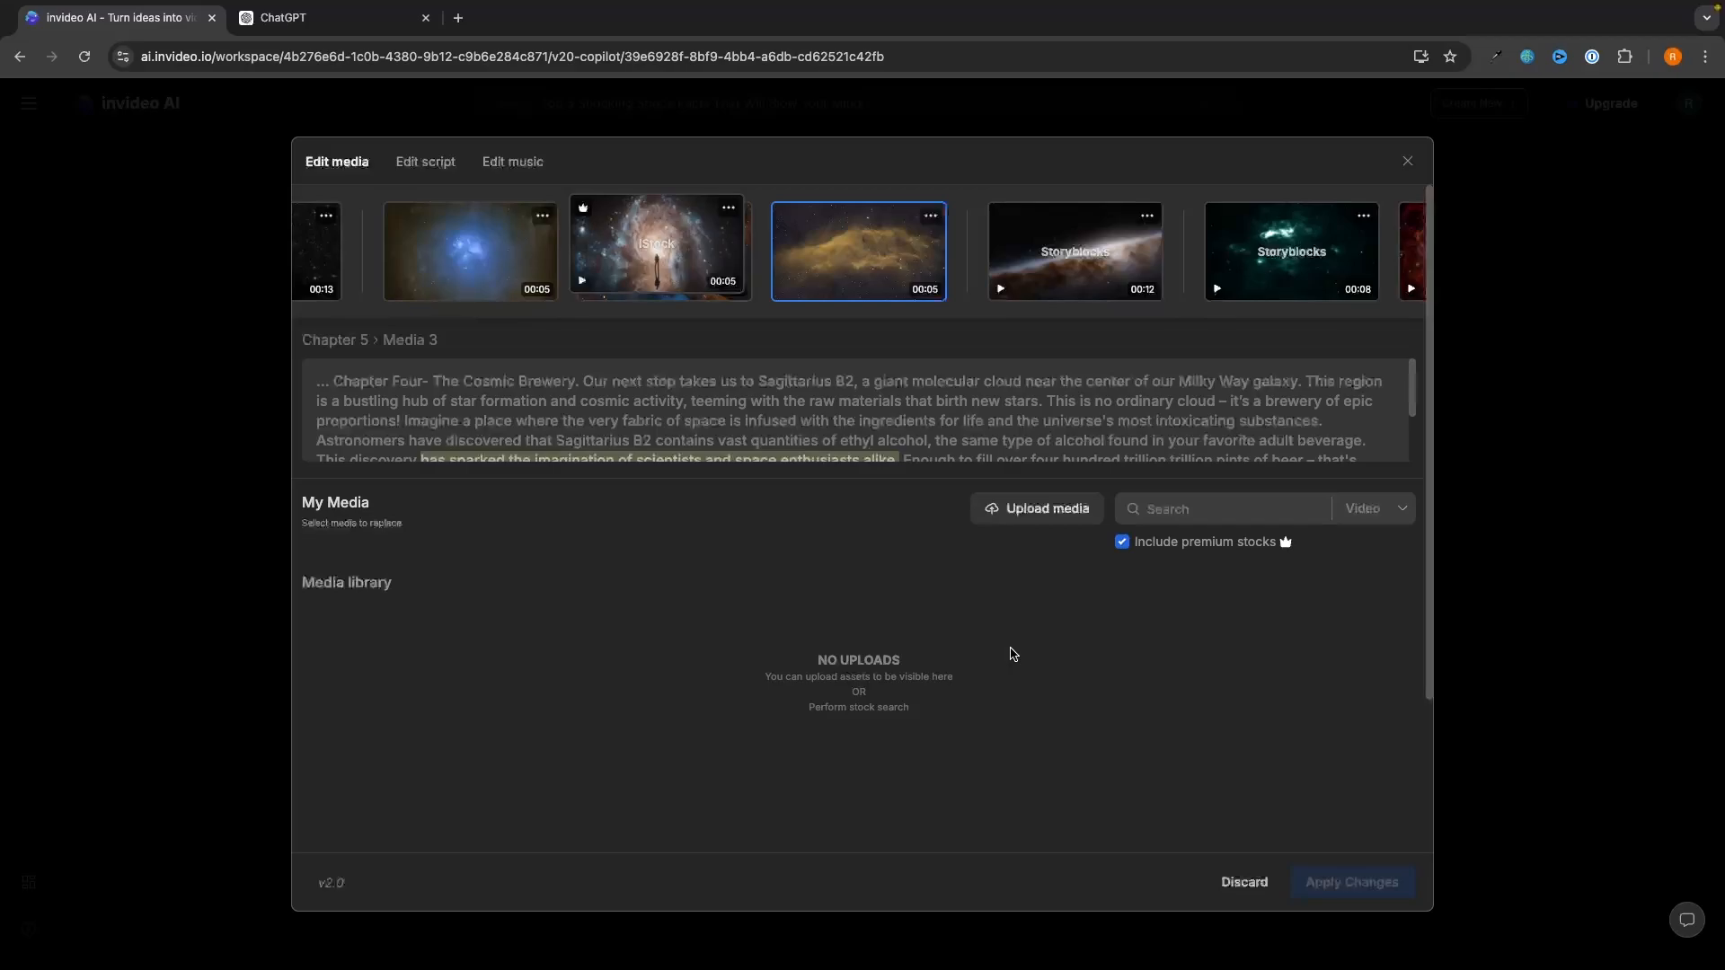
Check the replaced clip among its neighbours, and read through the opening chapters of the video's script.
scroll(614, 224, "right", 5)
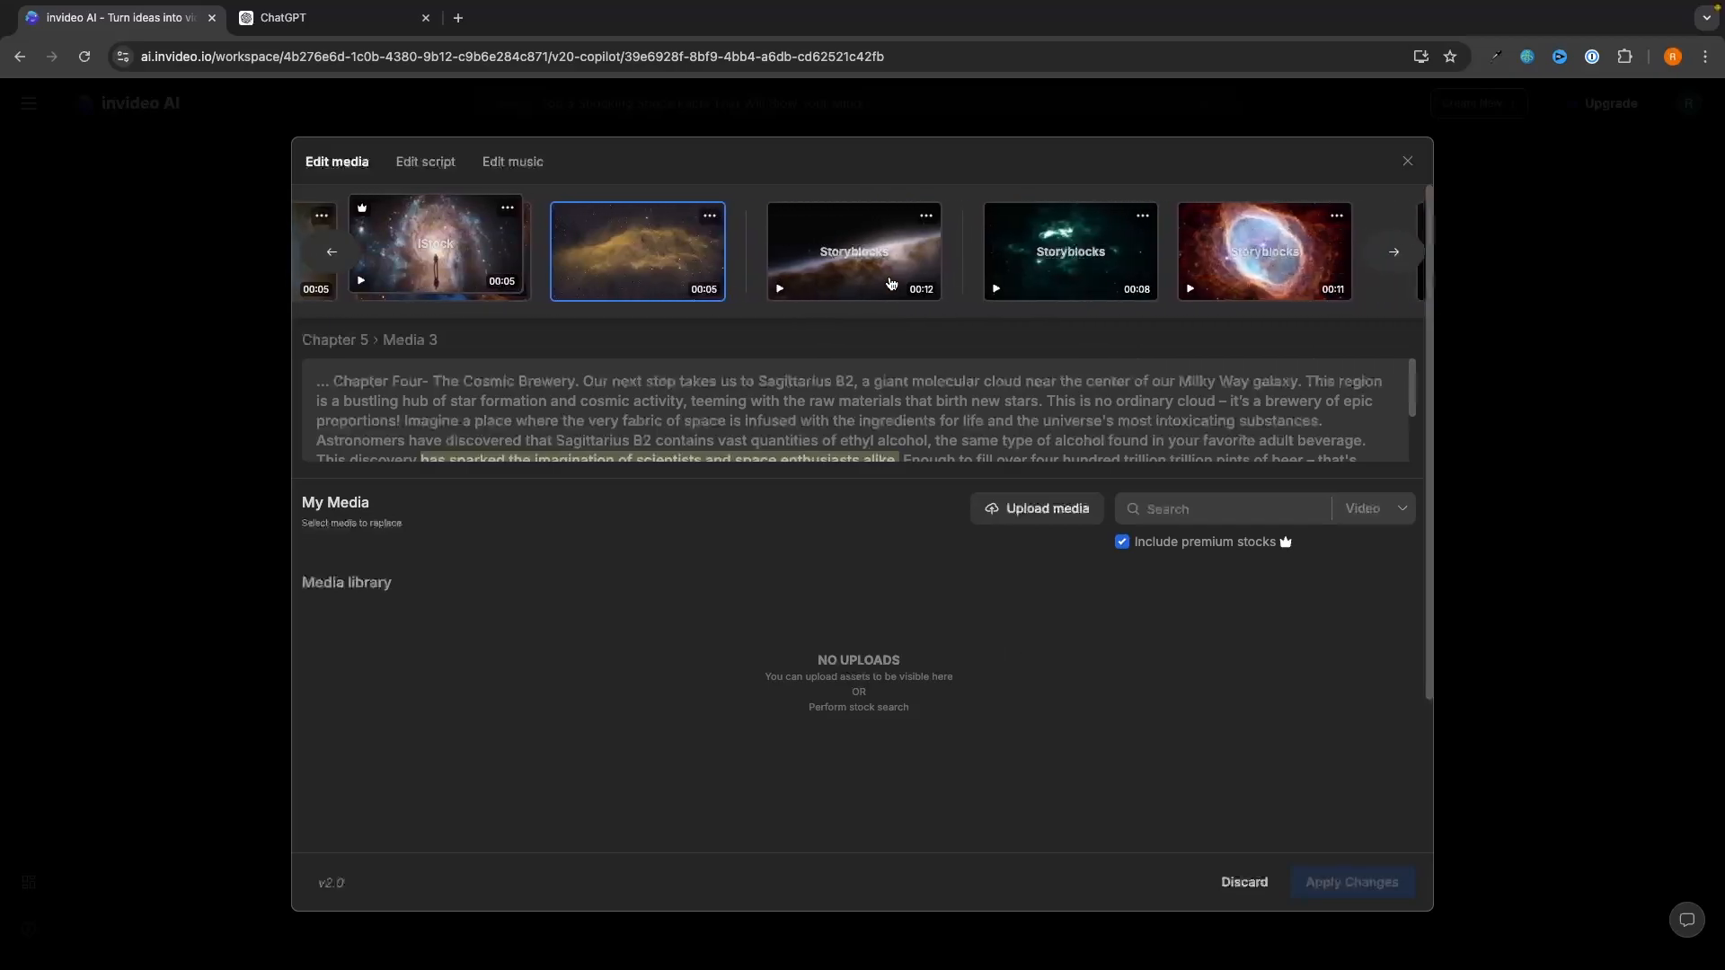
left_click(431, 165)
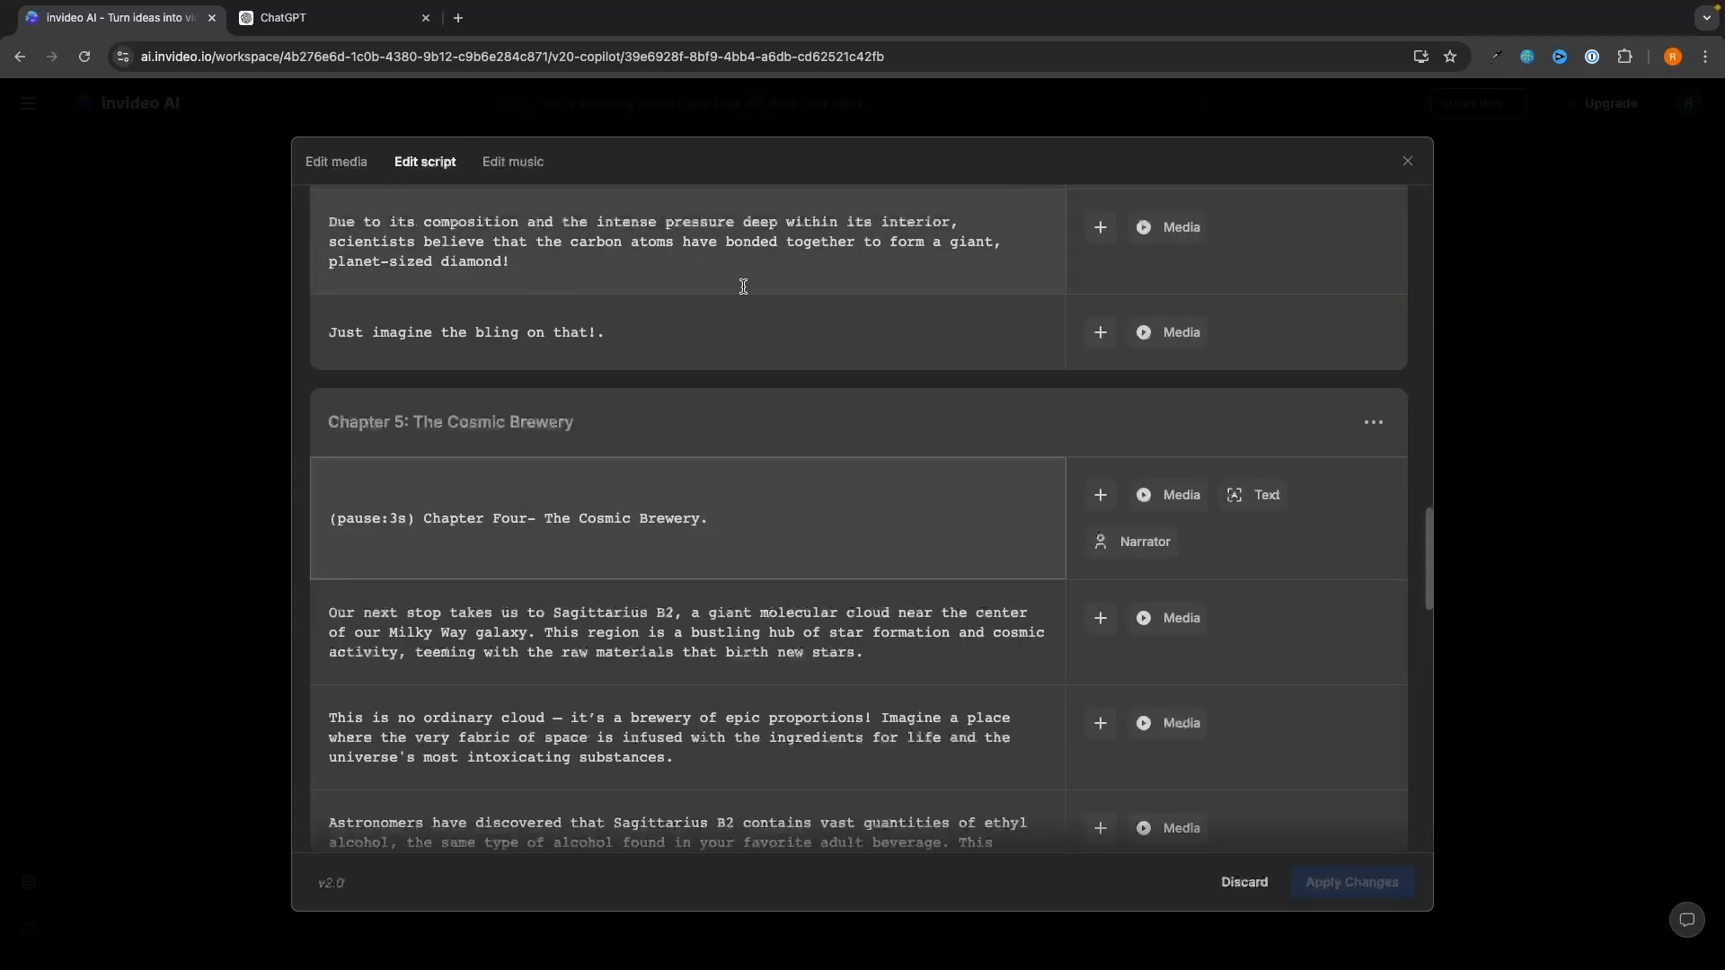
scroll(772, 296, "up", 3)
scroll(797, 301, "up", 15)
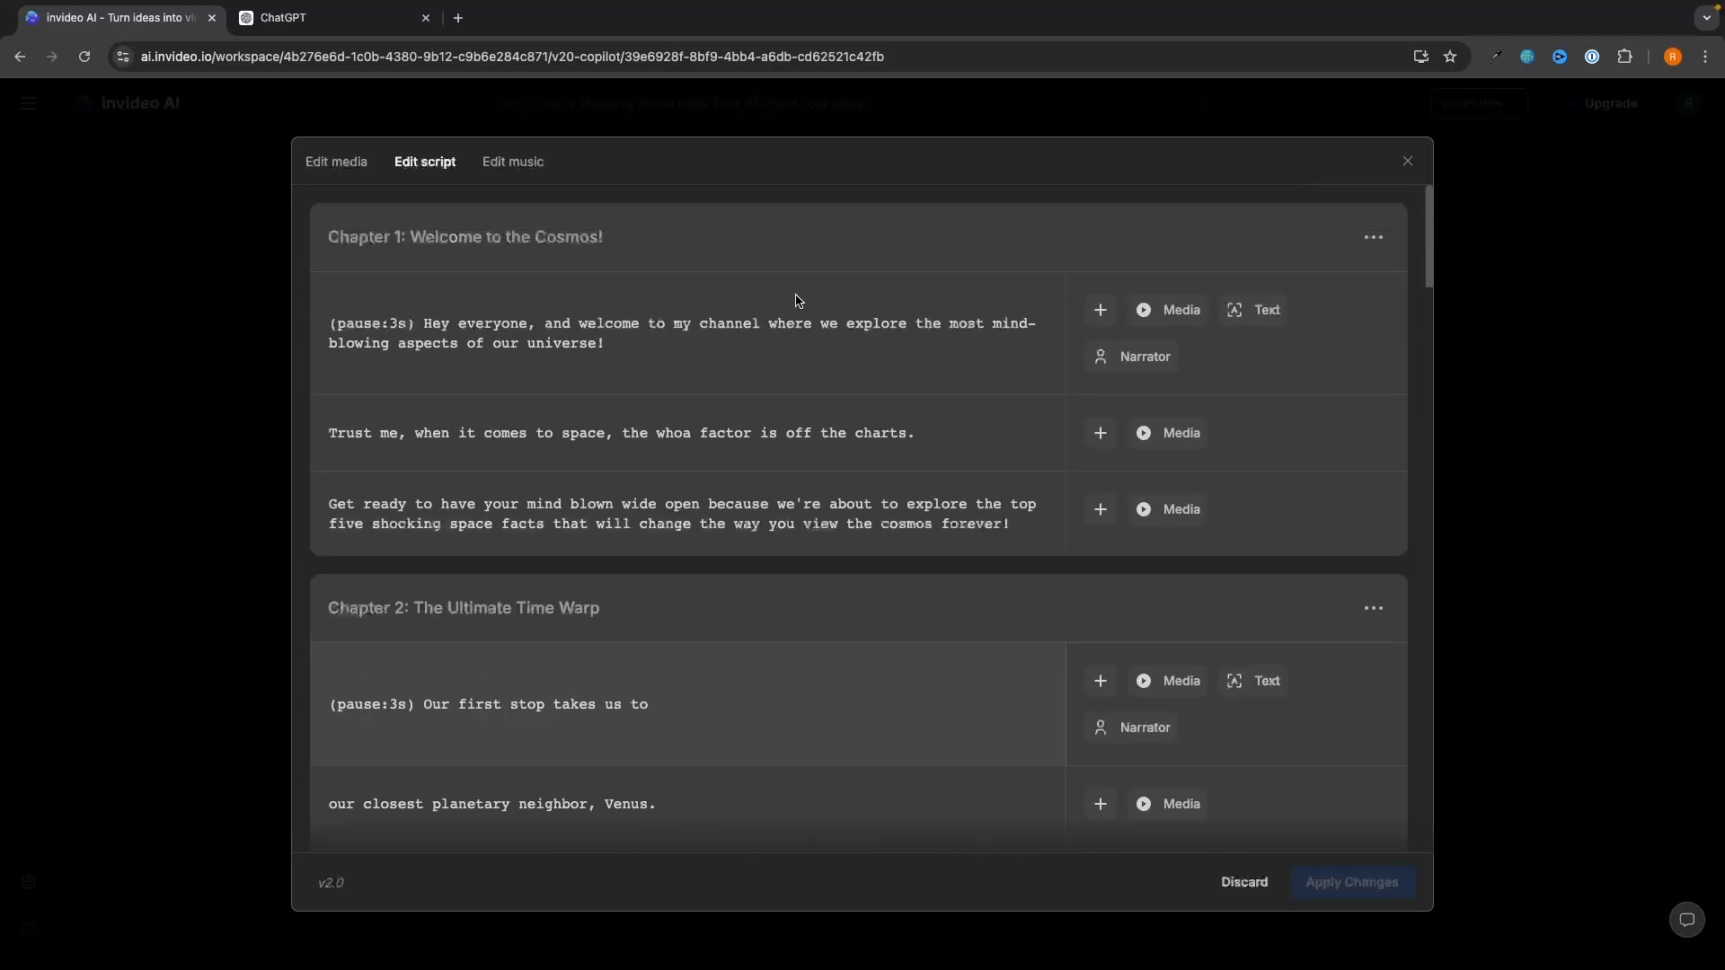
scroll(777, 536, "down", 4)
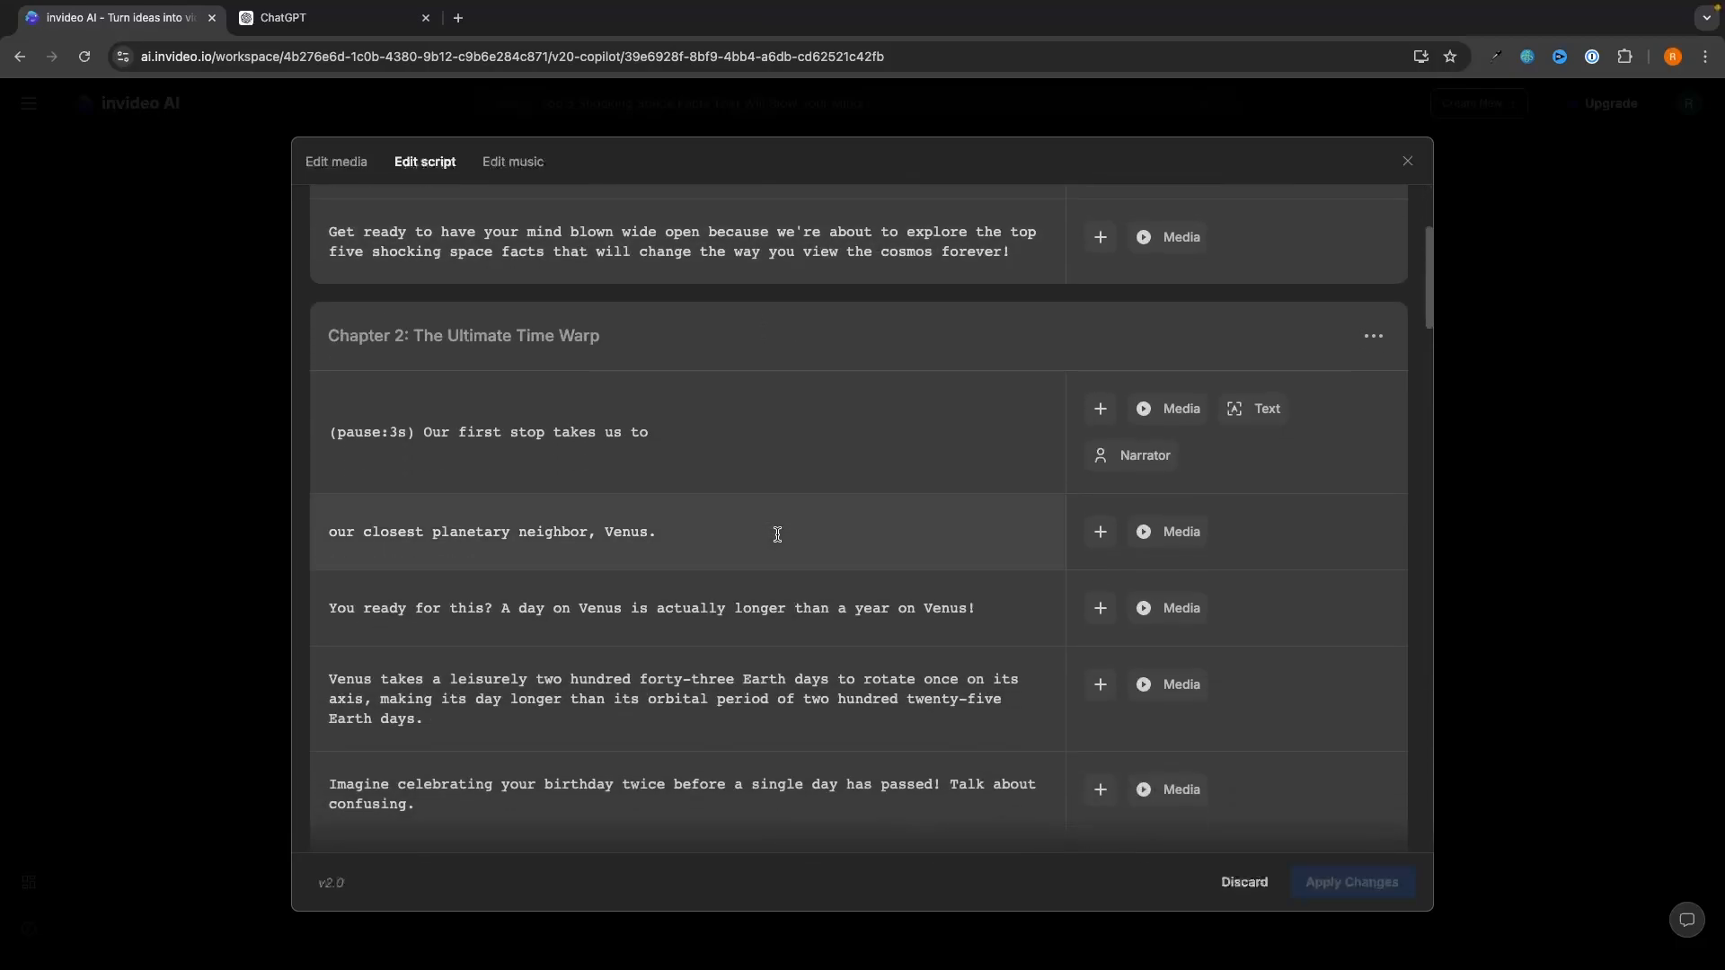
scroll(778, 539, "up", 3)
scroll(585, 338, "down", 5)
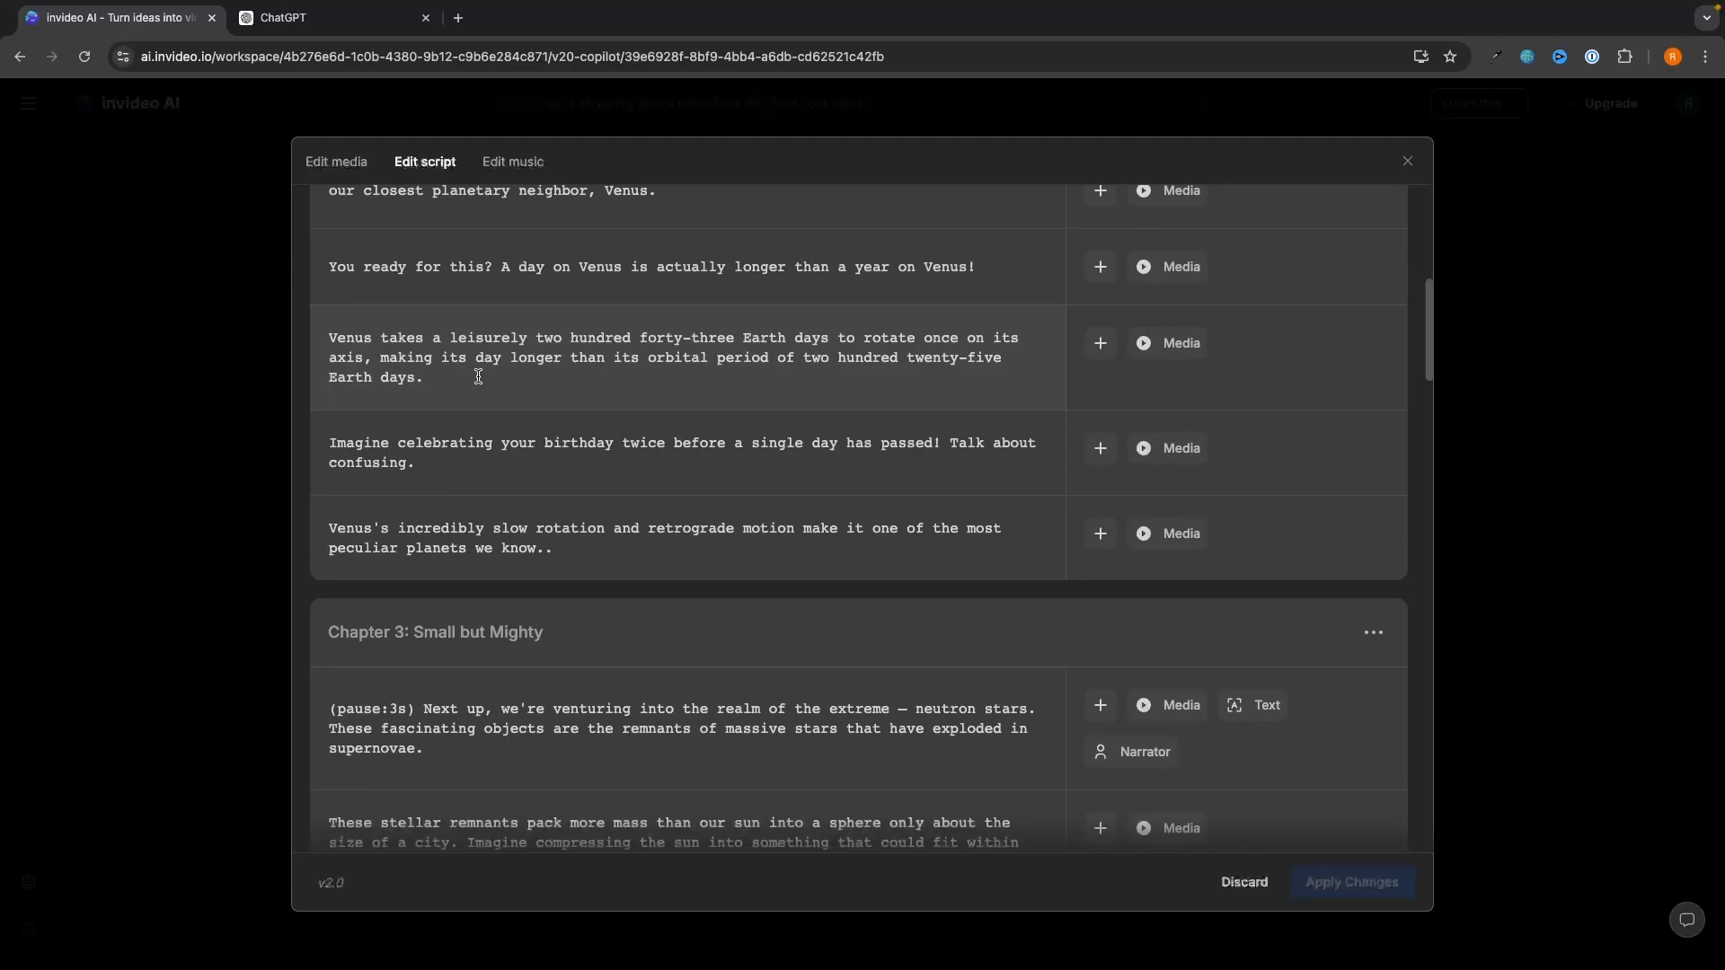
Try adding placeholder text after the sentence on Venus's 243-day rotation in Chapter 2, and remove it.
left_click(592, 358)
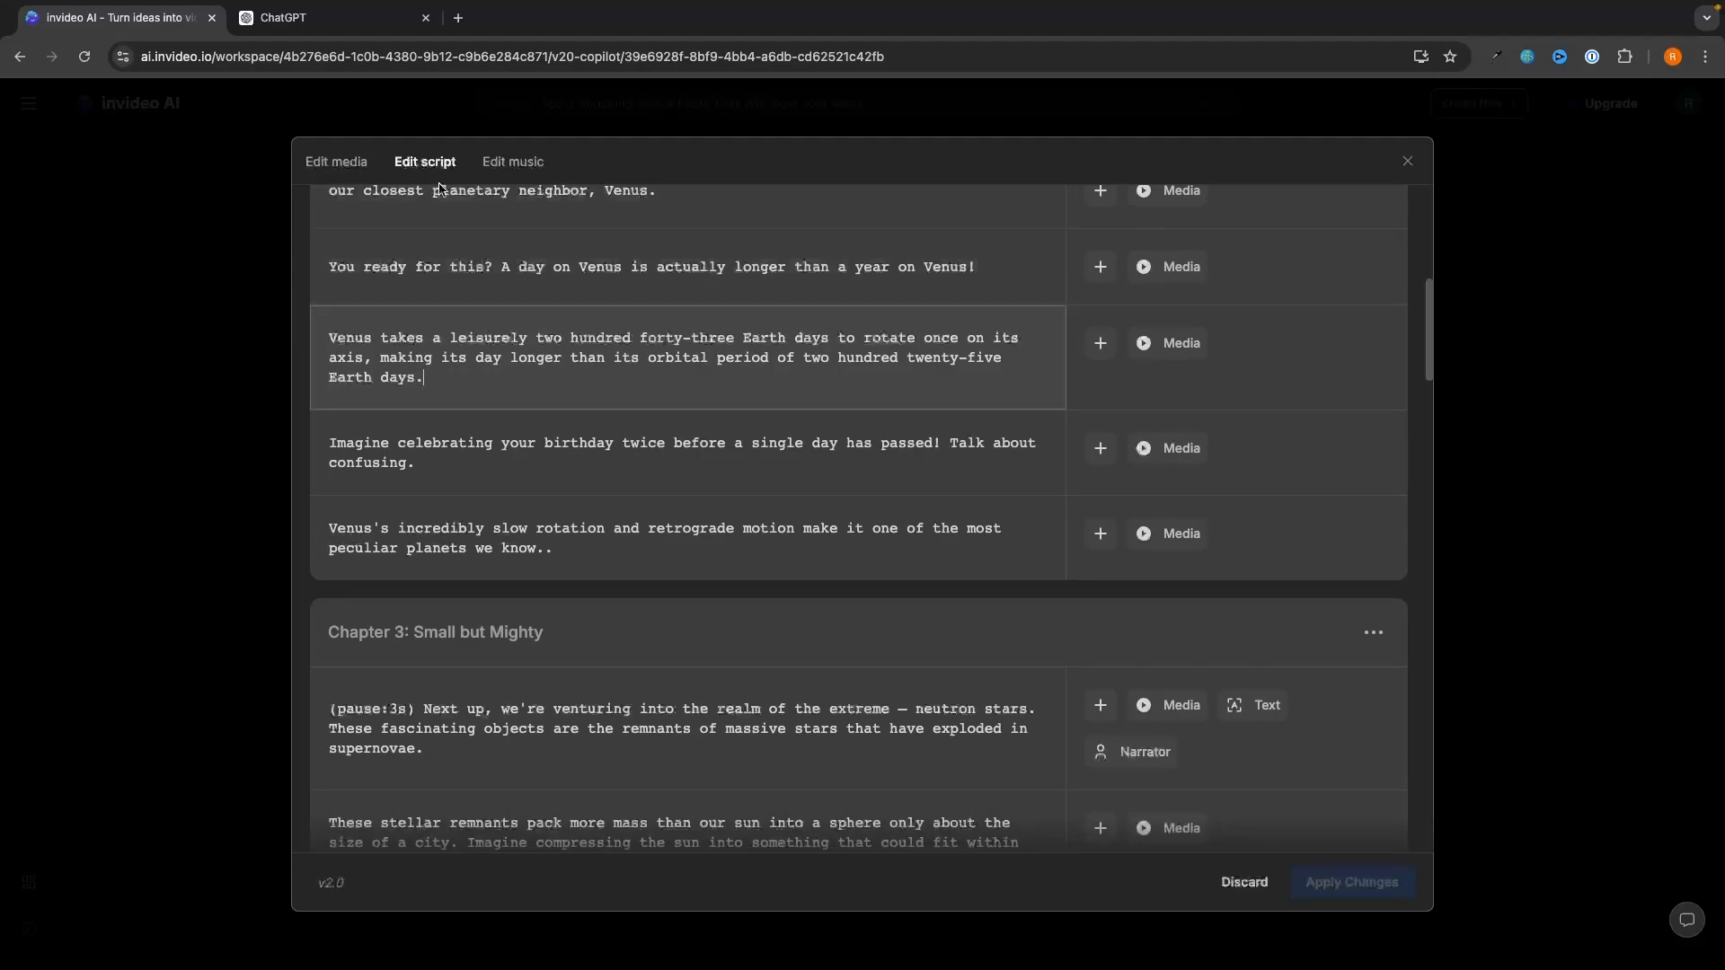
left_click_drag(440, 376, 303, 332)
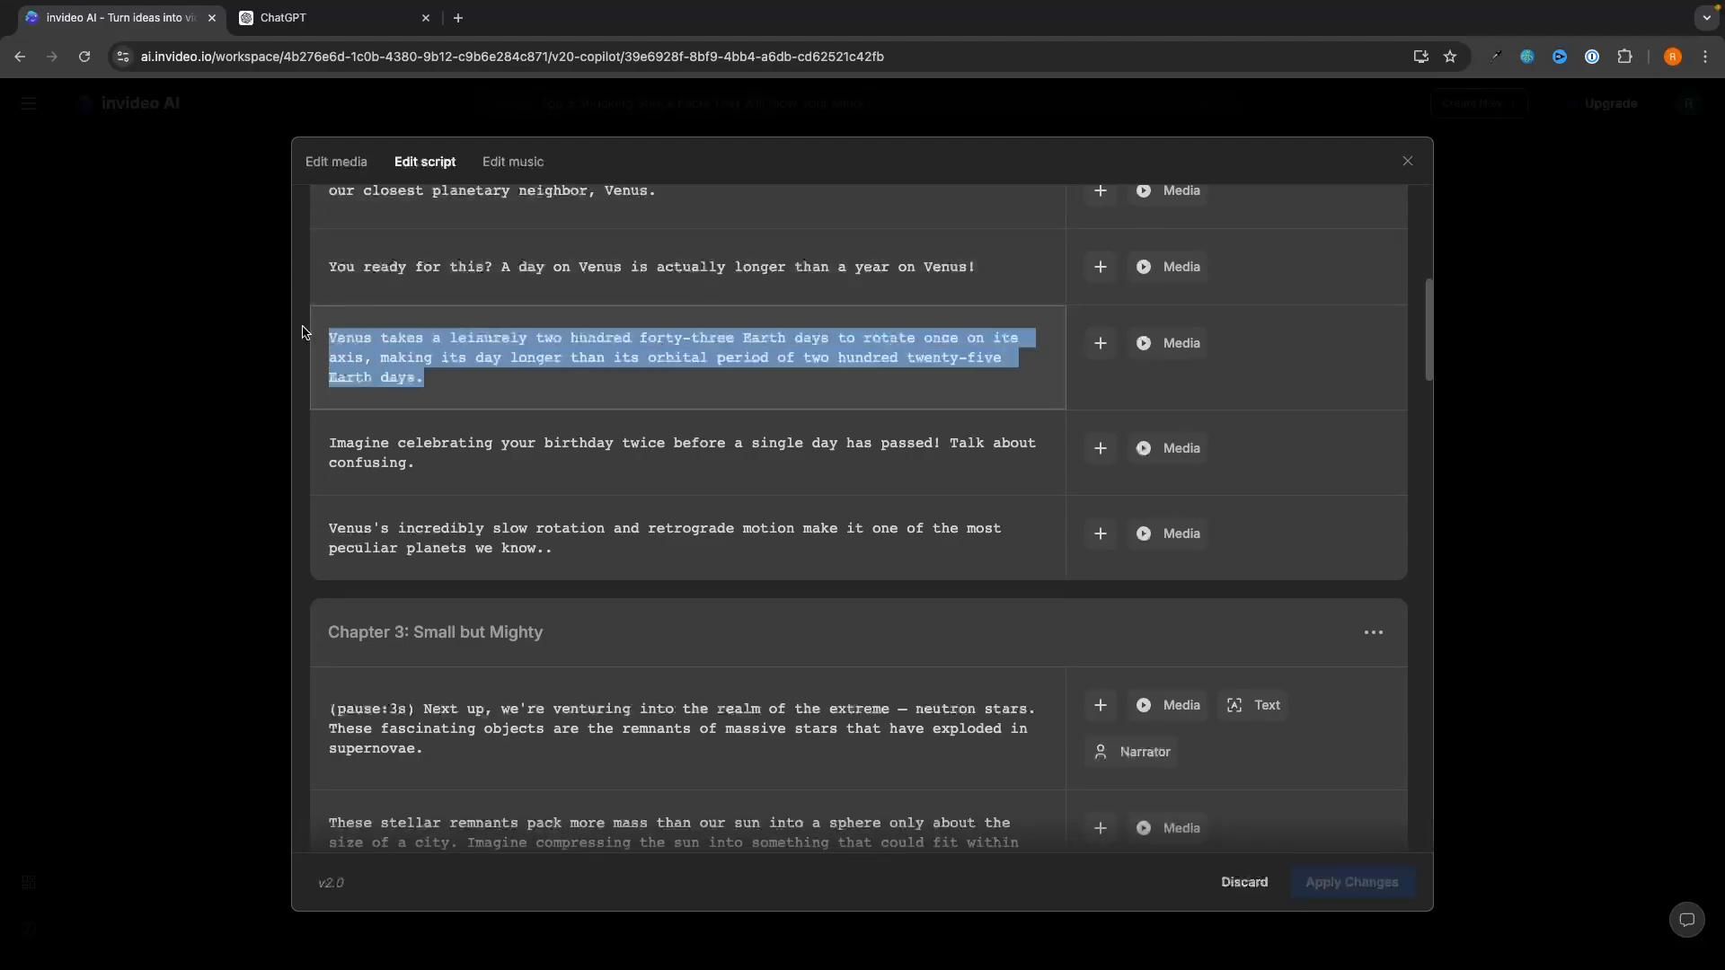
key("Right")
type("rgrjkgnrjk")
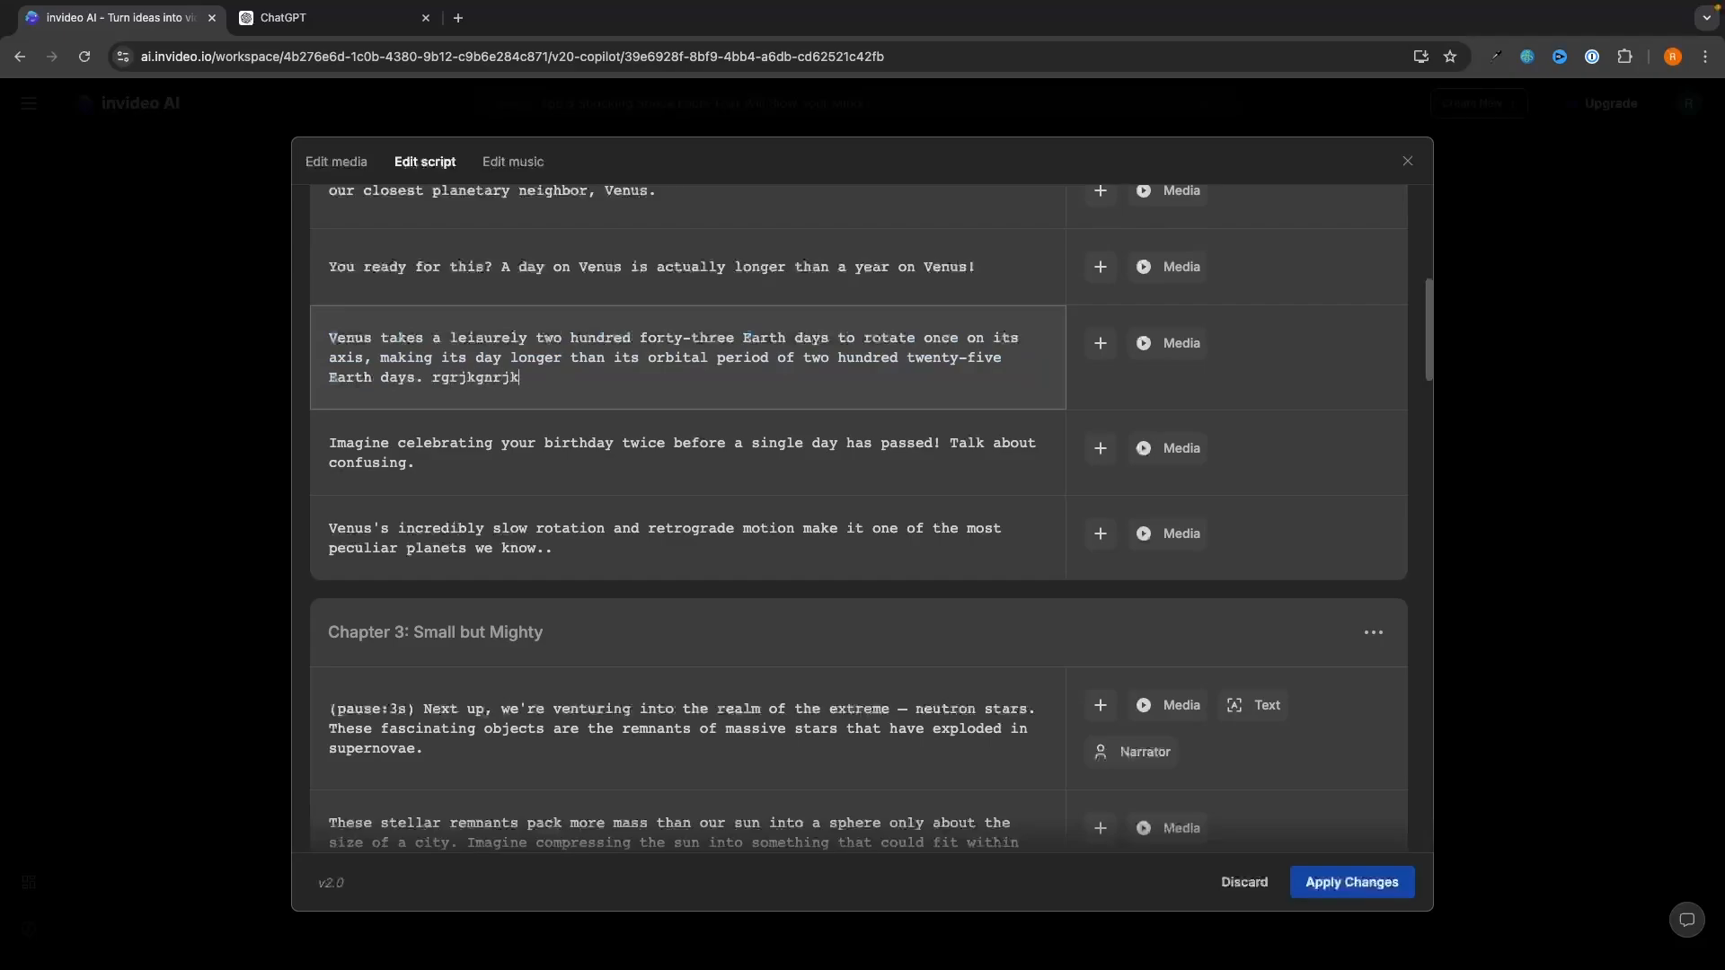
double_click(434, 377)
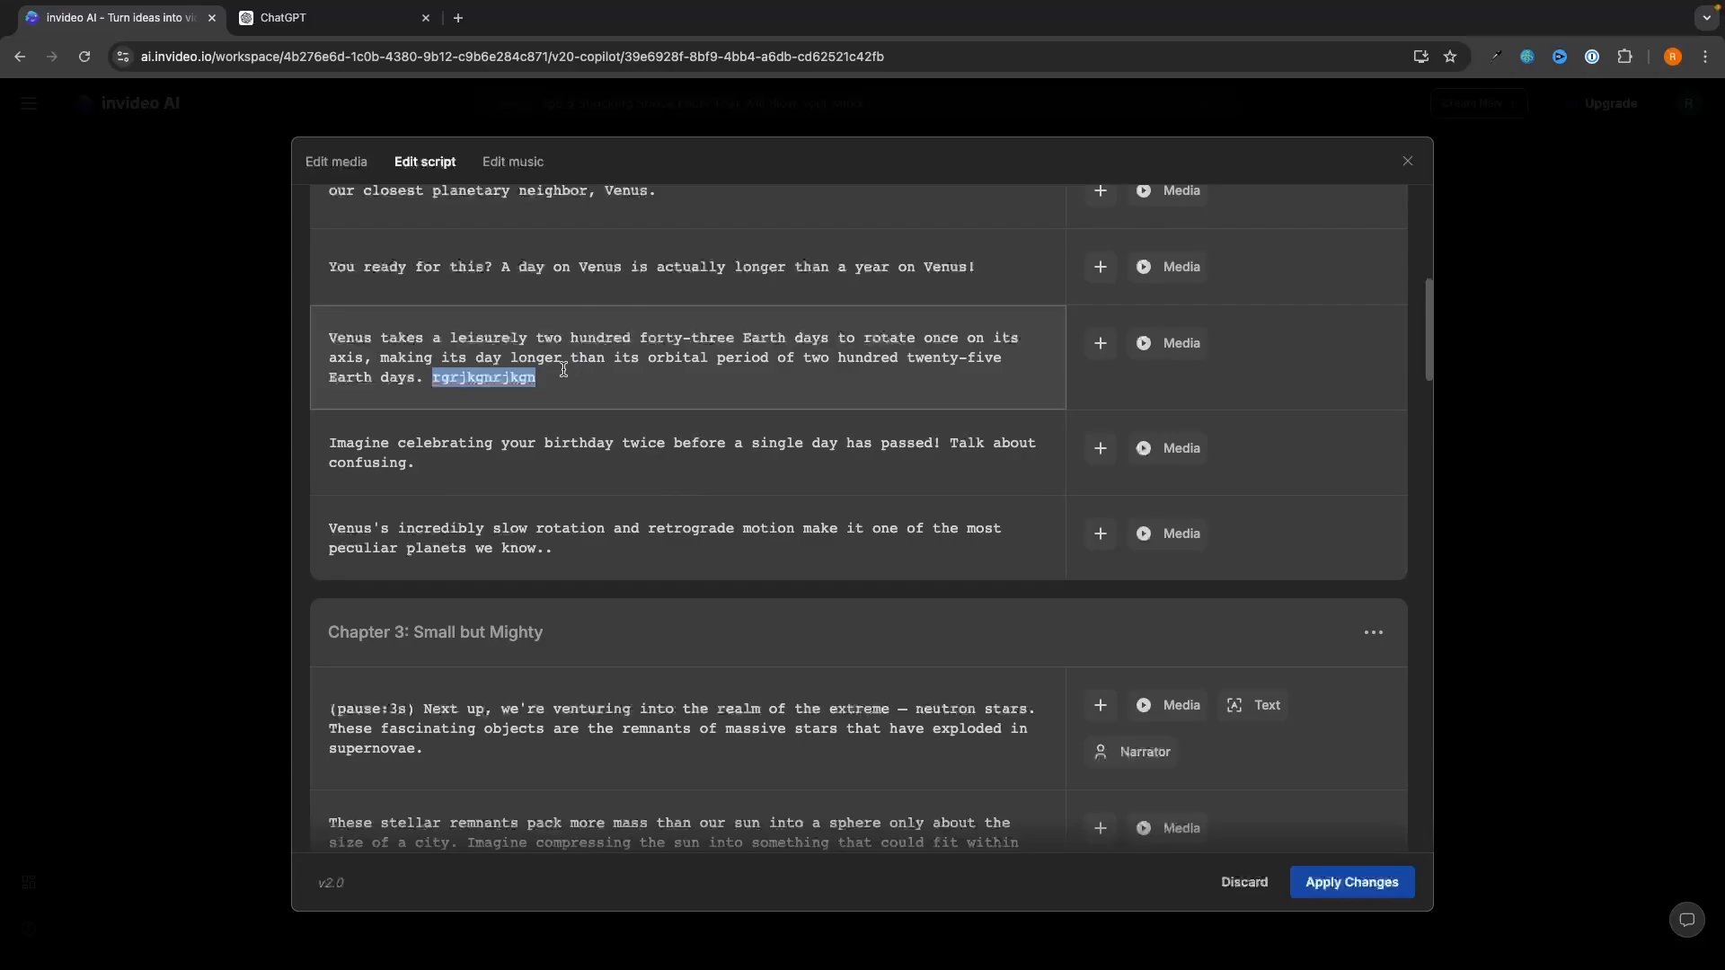
key("BackSpace")
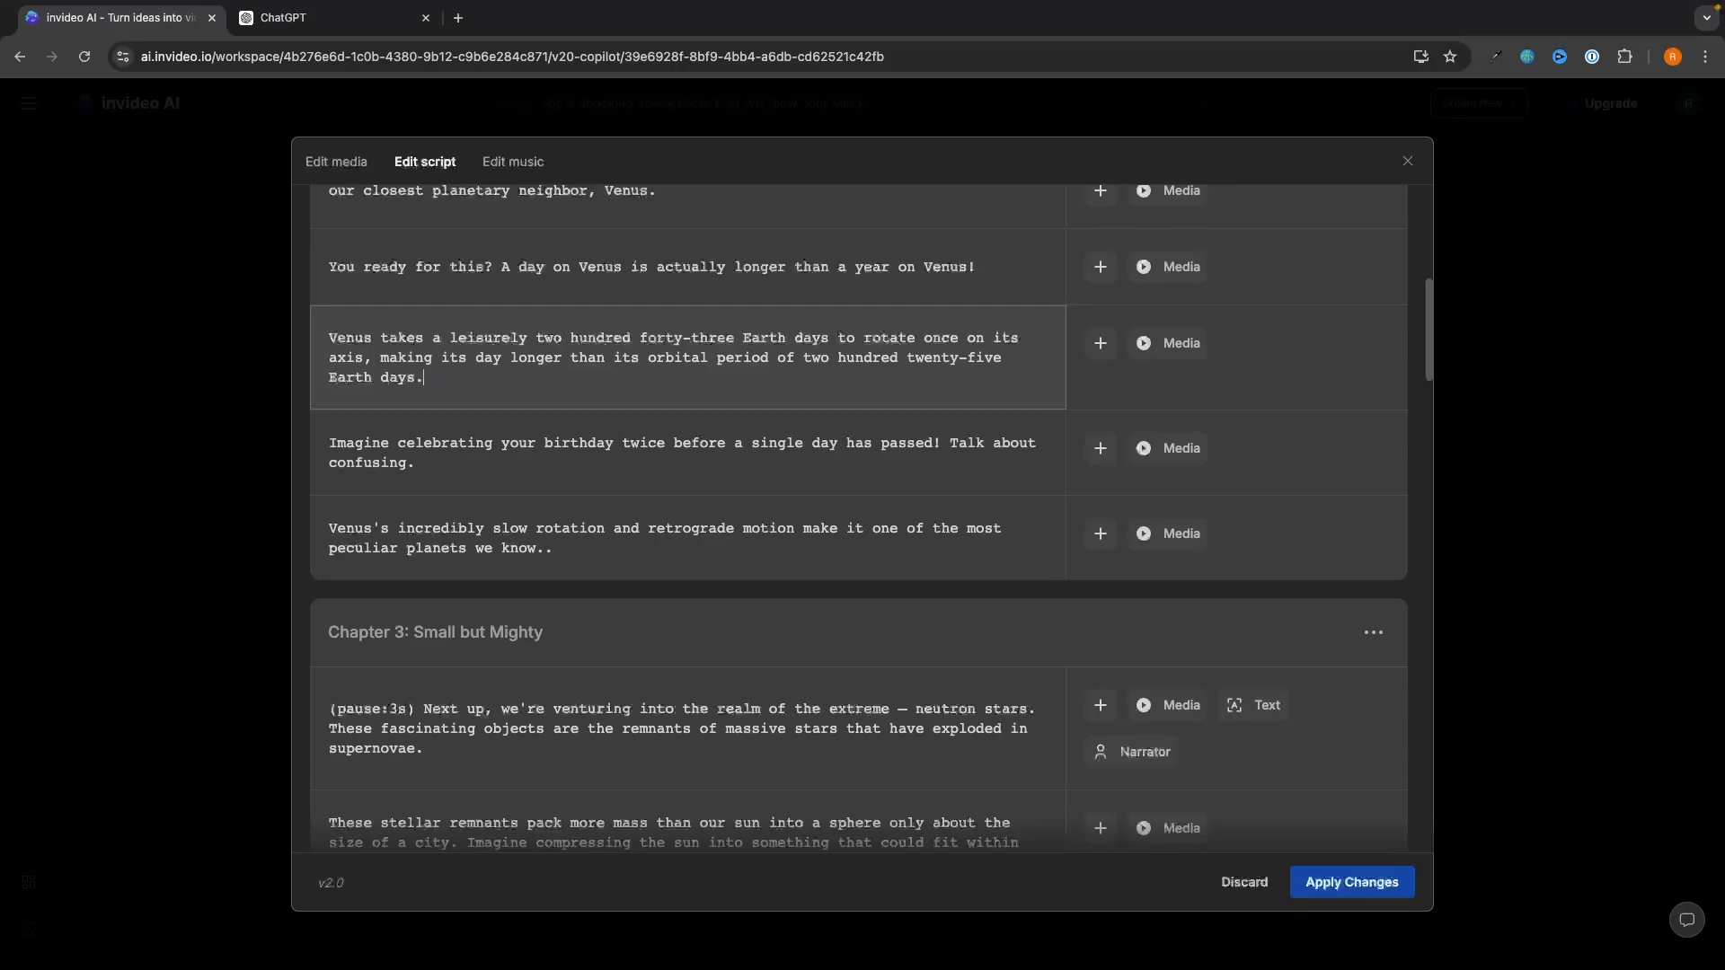
Discard the unsaved script changes and browse the music library for Chapter 1's track.
scroll(687, 512, "down", 2)
left_click(521, 167)
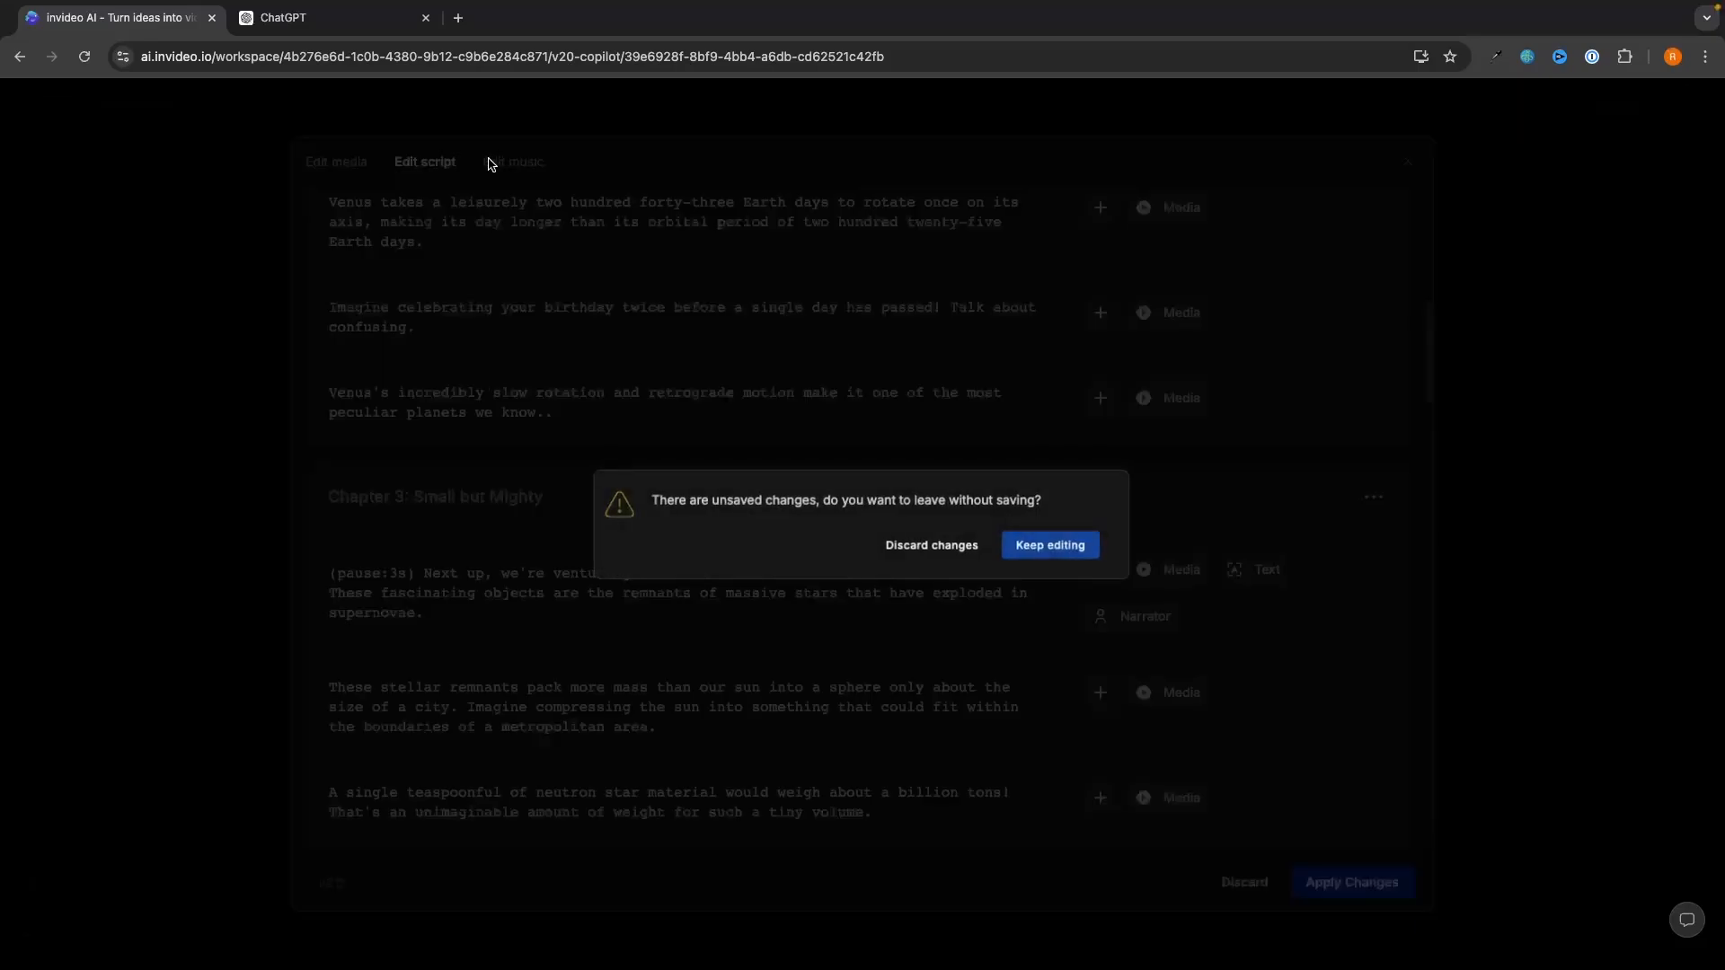
left_click(938, 551)
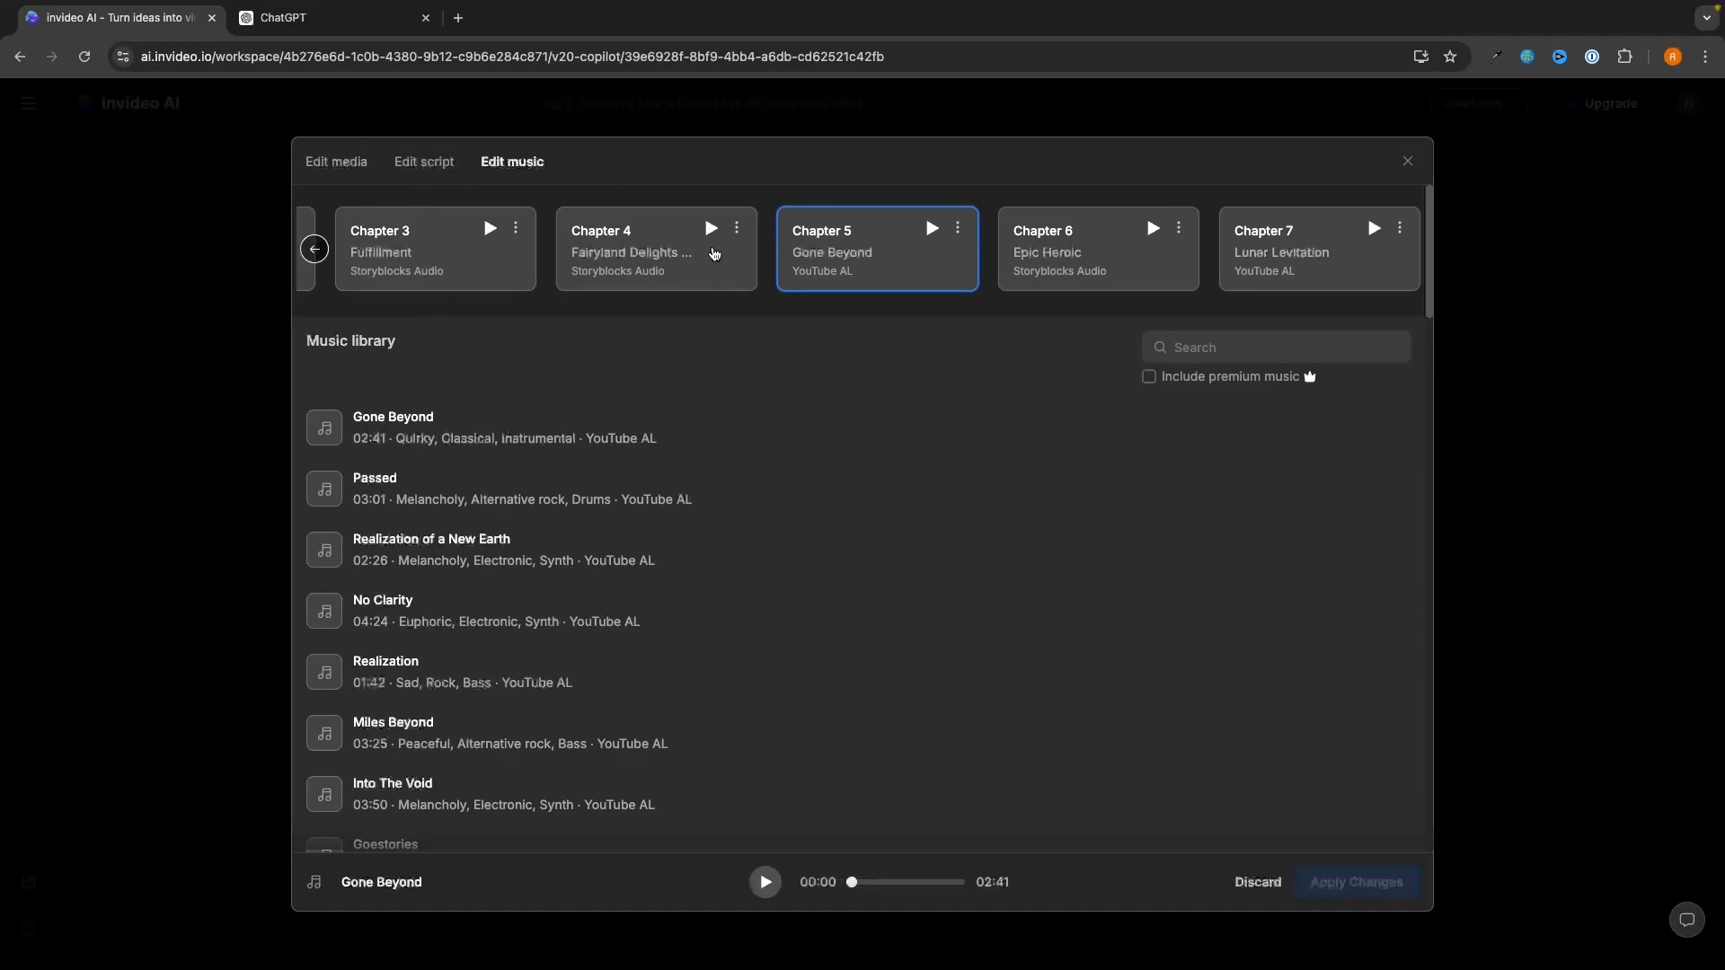
scroll(612, 239, "left", 5)
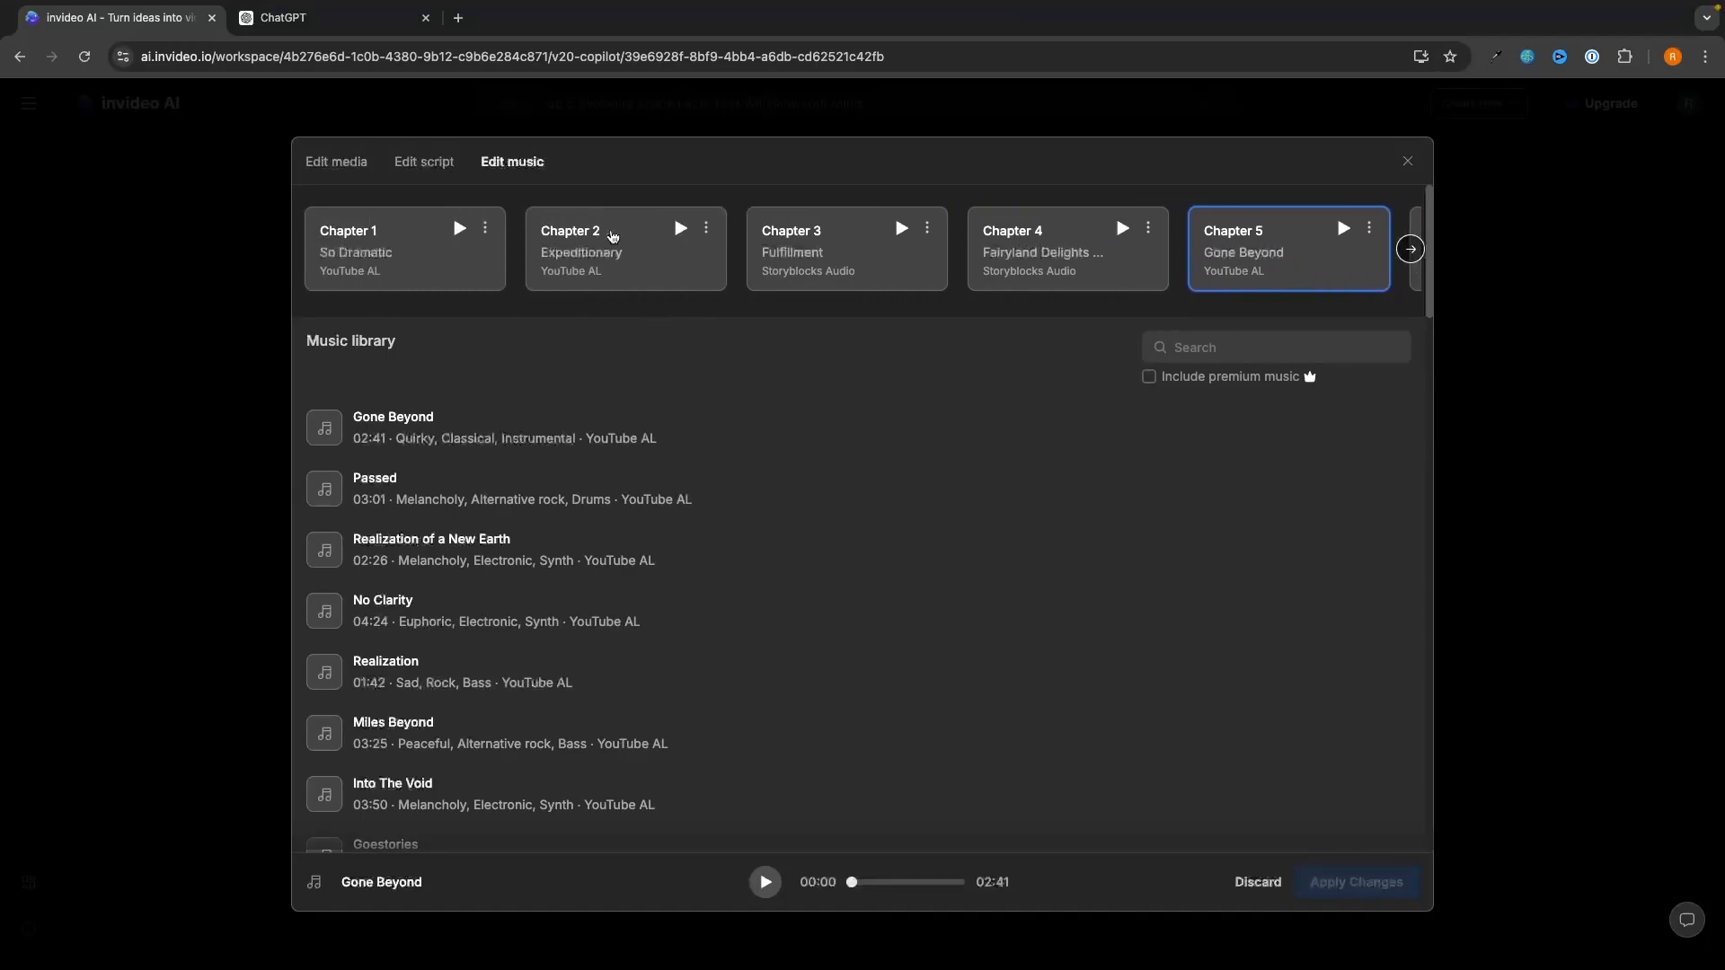
left_click(395, 260)
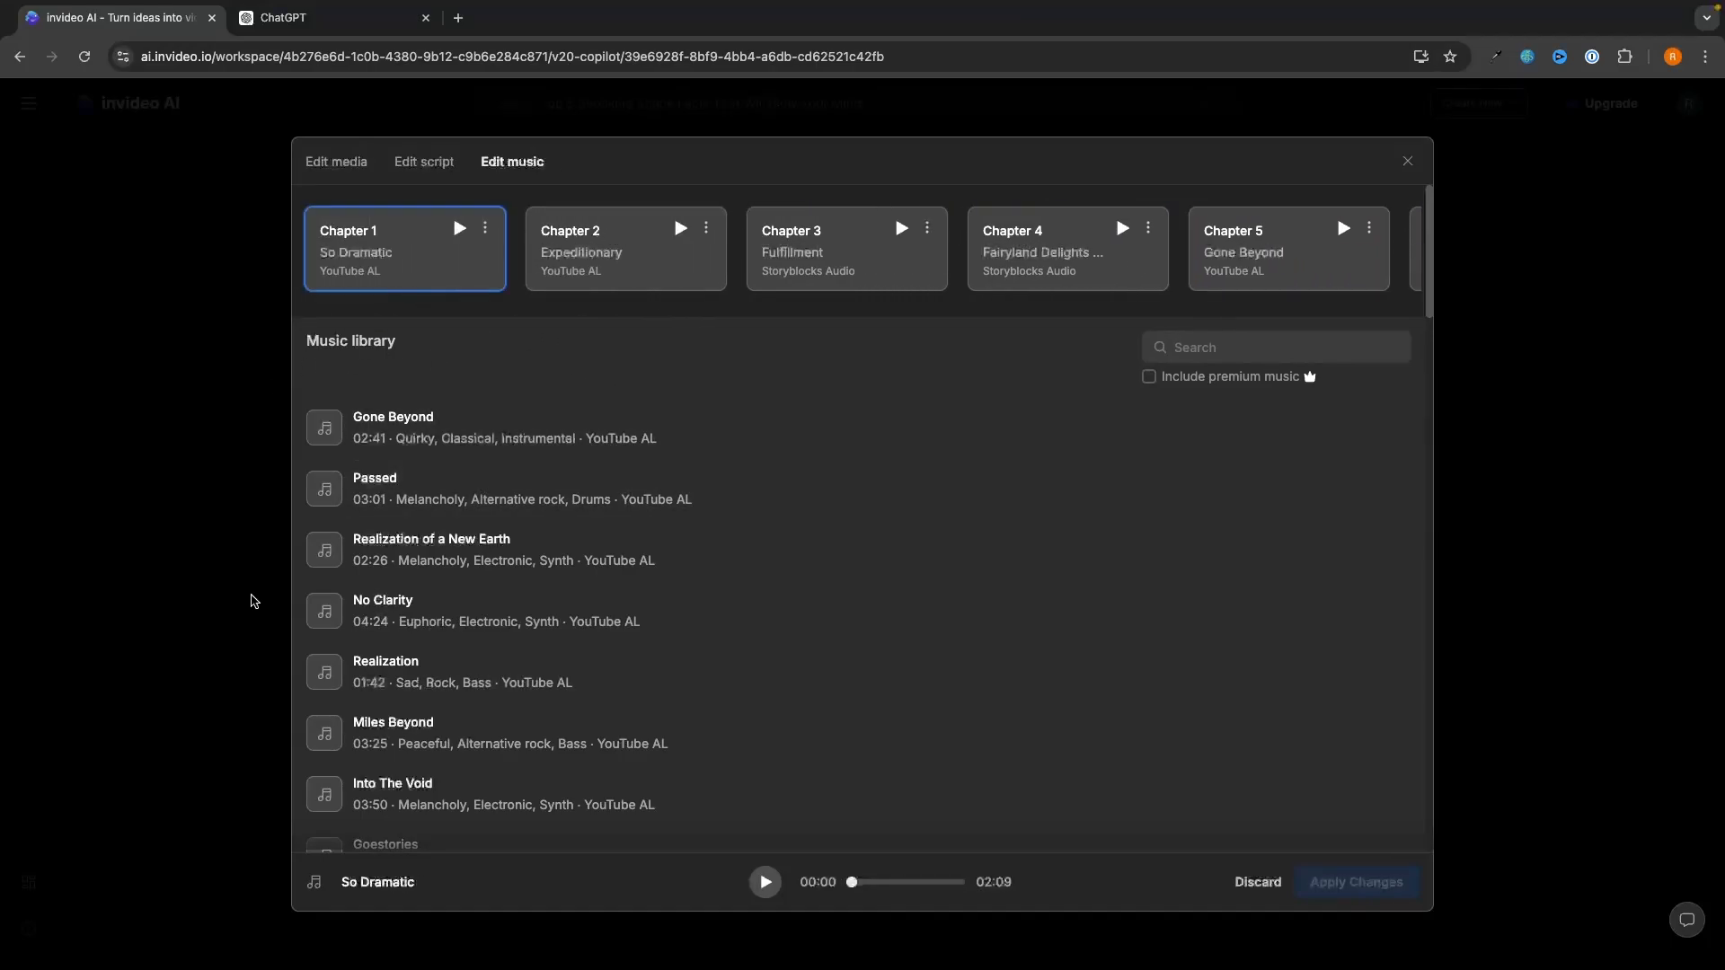
scroll(539, 467, "down", 4)
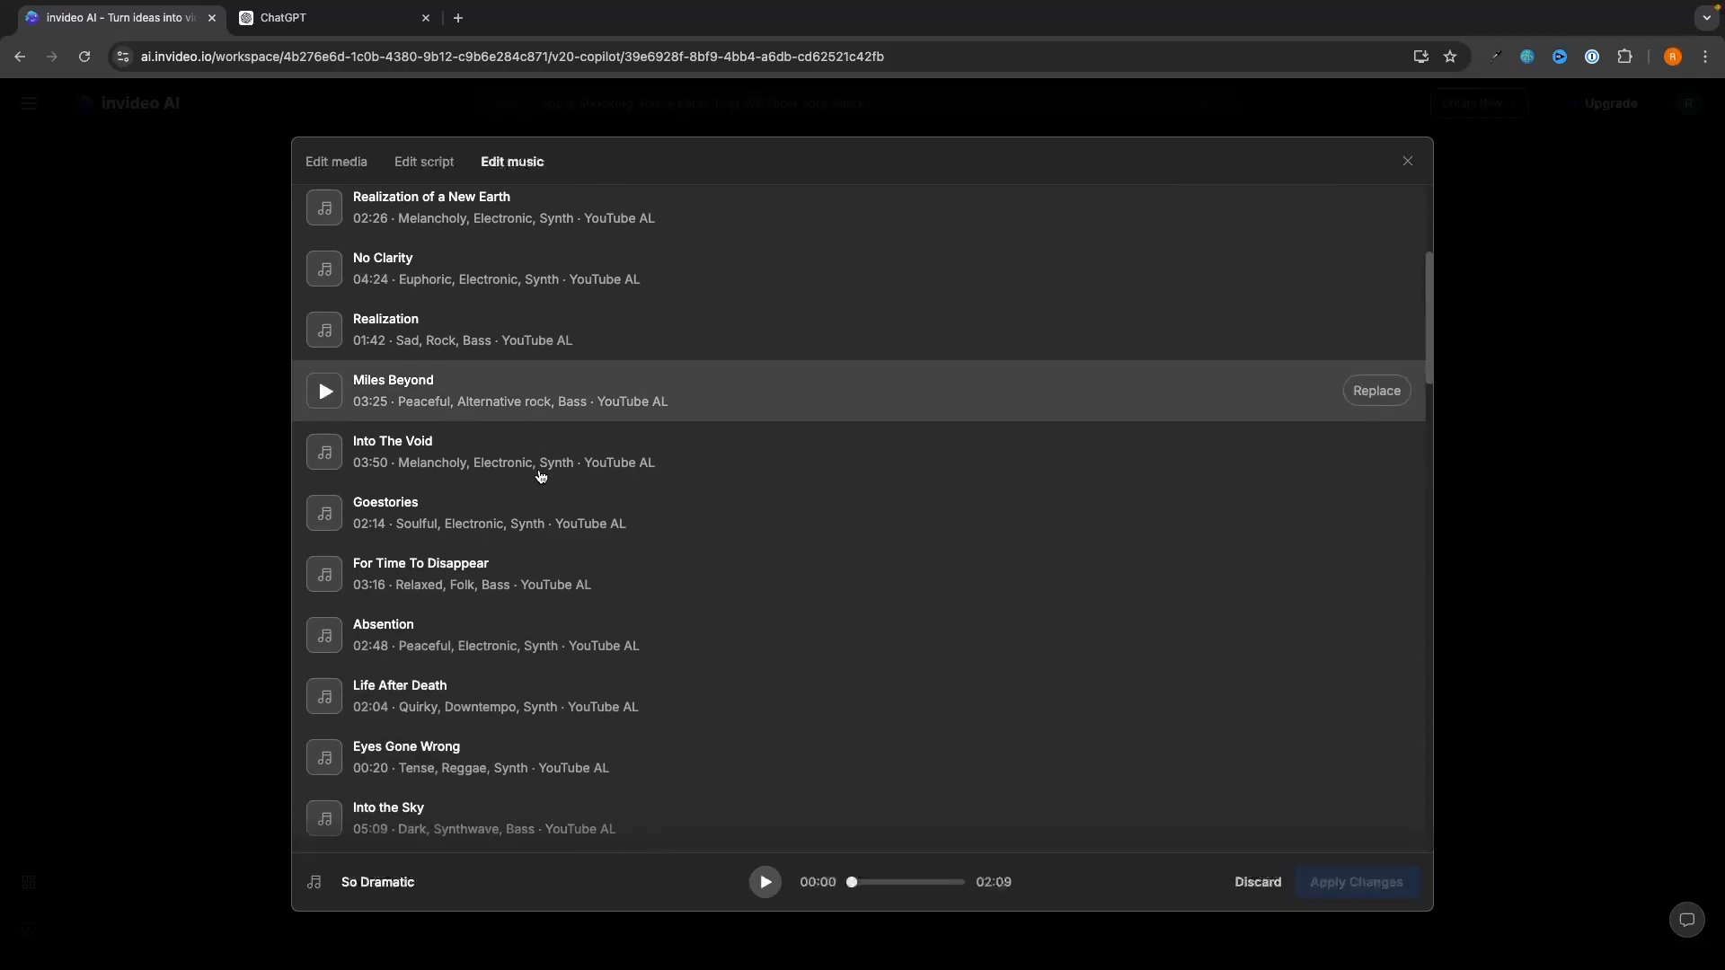
Try replacing Chapter 1's track with Gone Beyond from the music library.
scroll(539, 477, "up", 5)
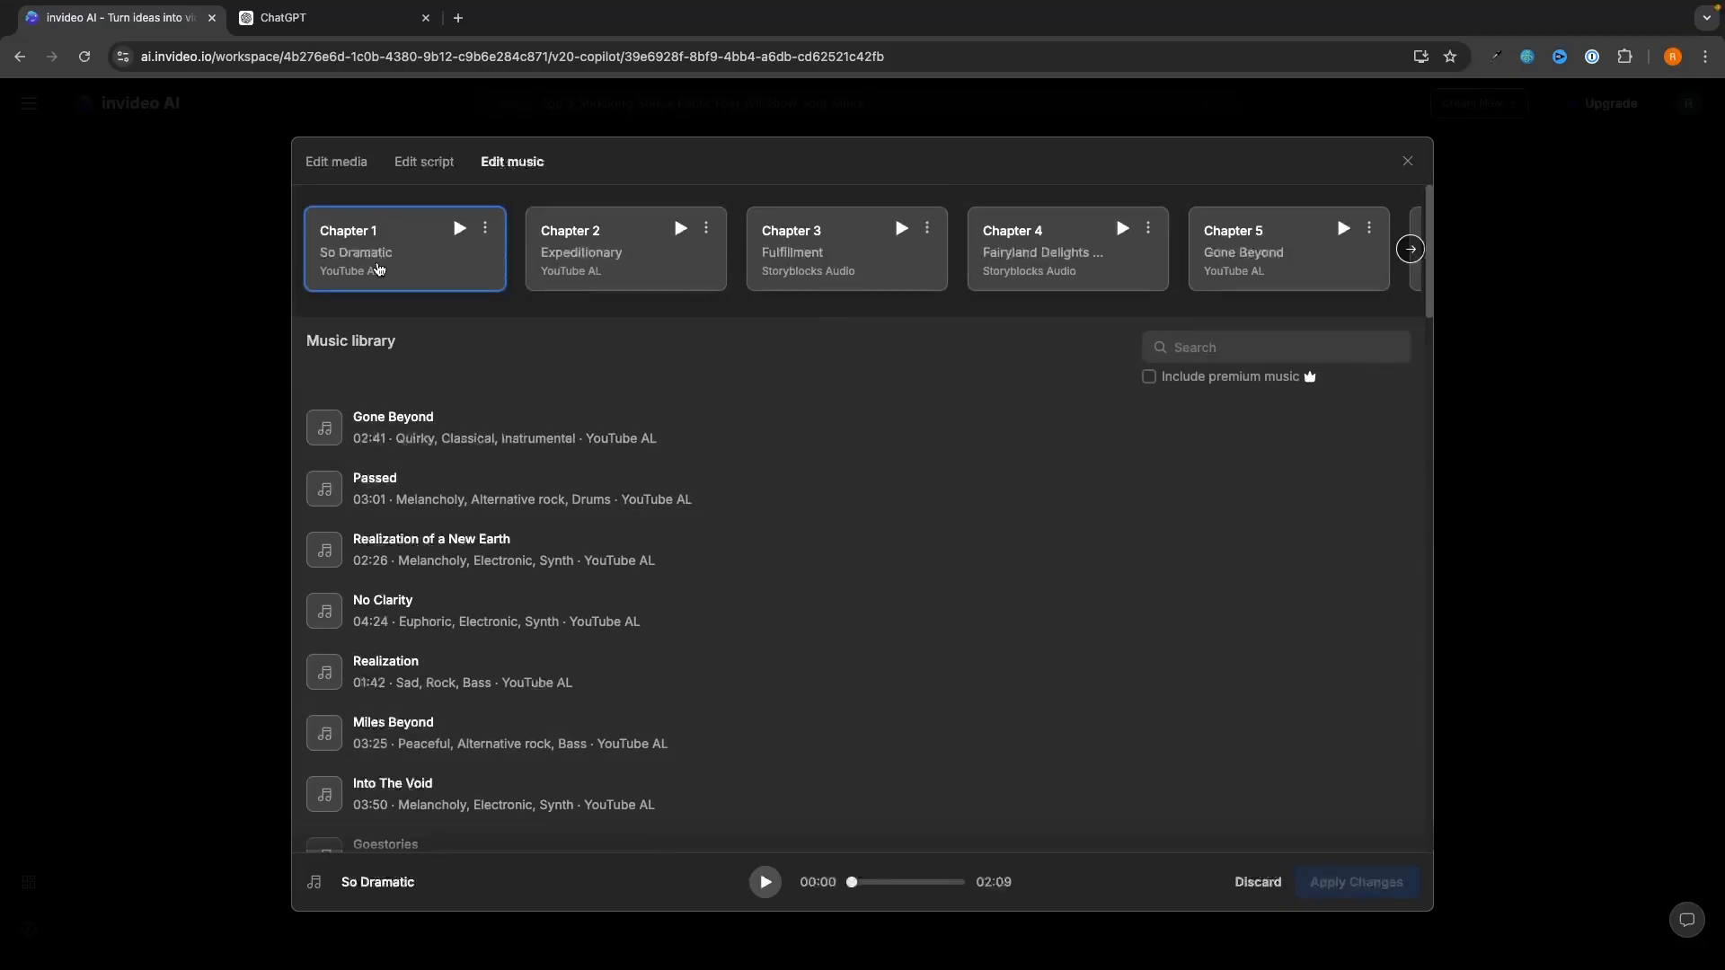
left_click(597, 278)
left_click(859, 277)
left_click(377, 274)
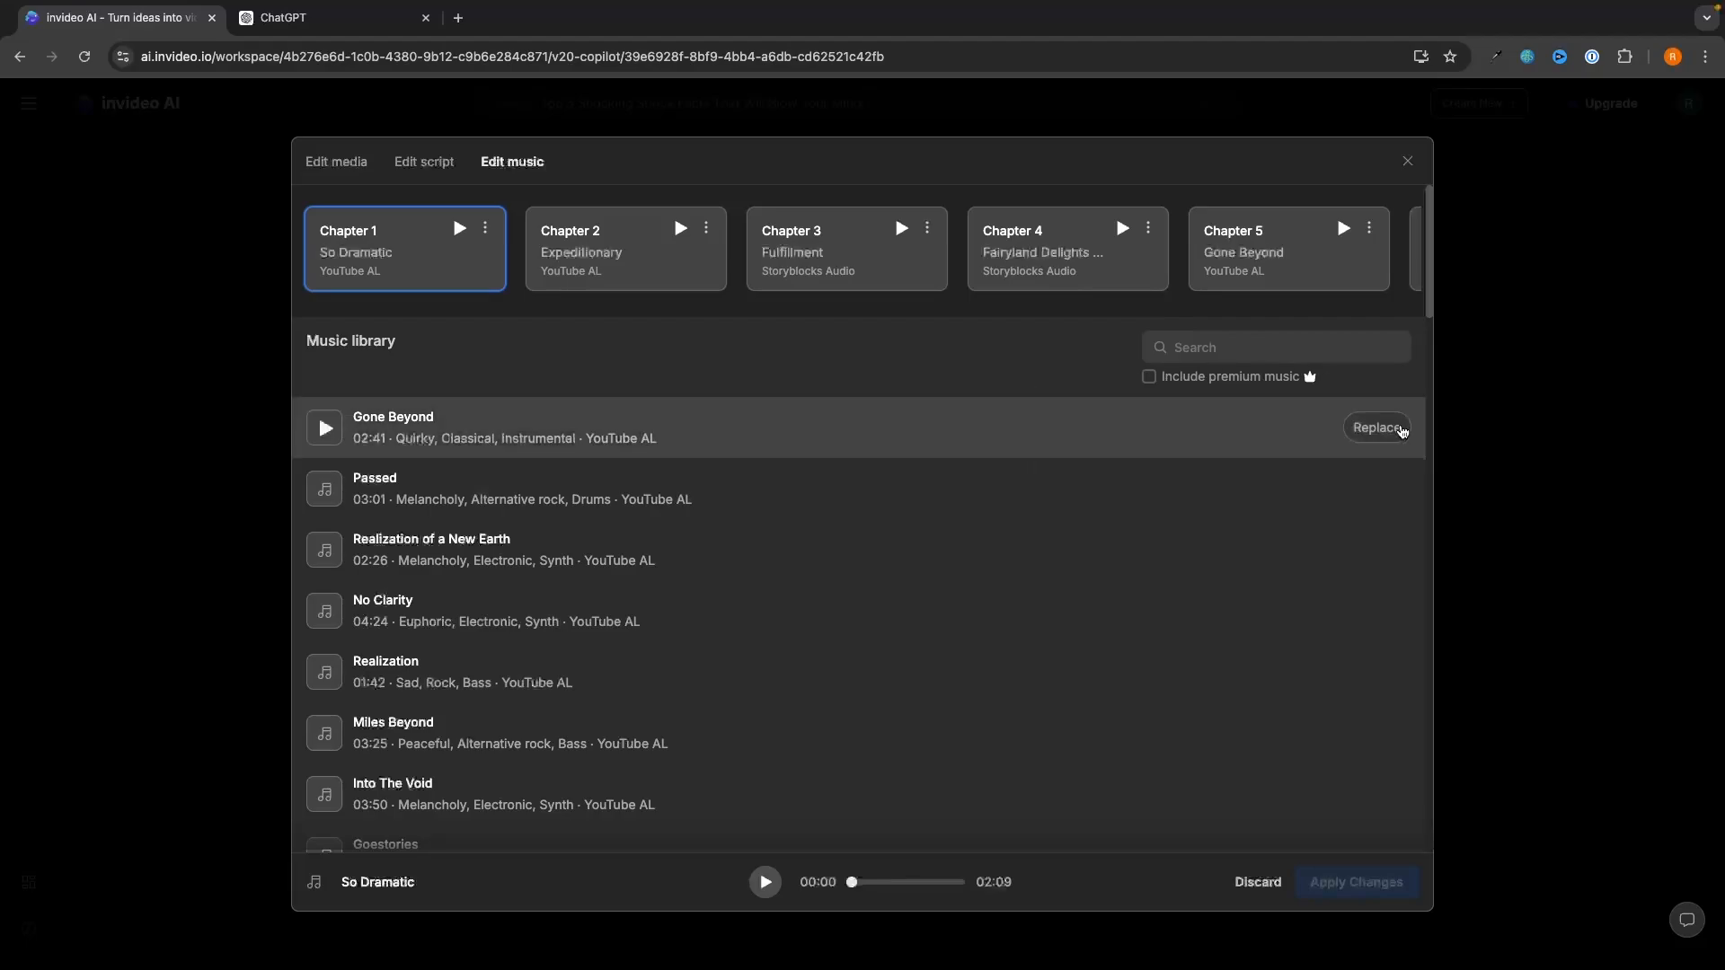
left_click(1361, 437)
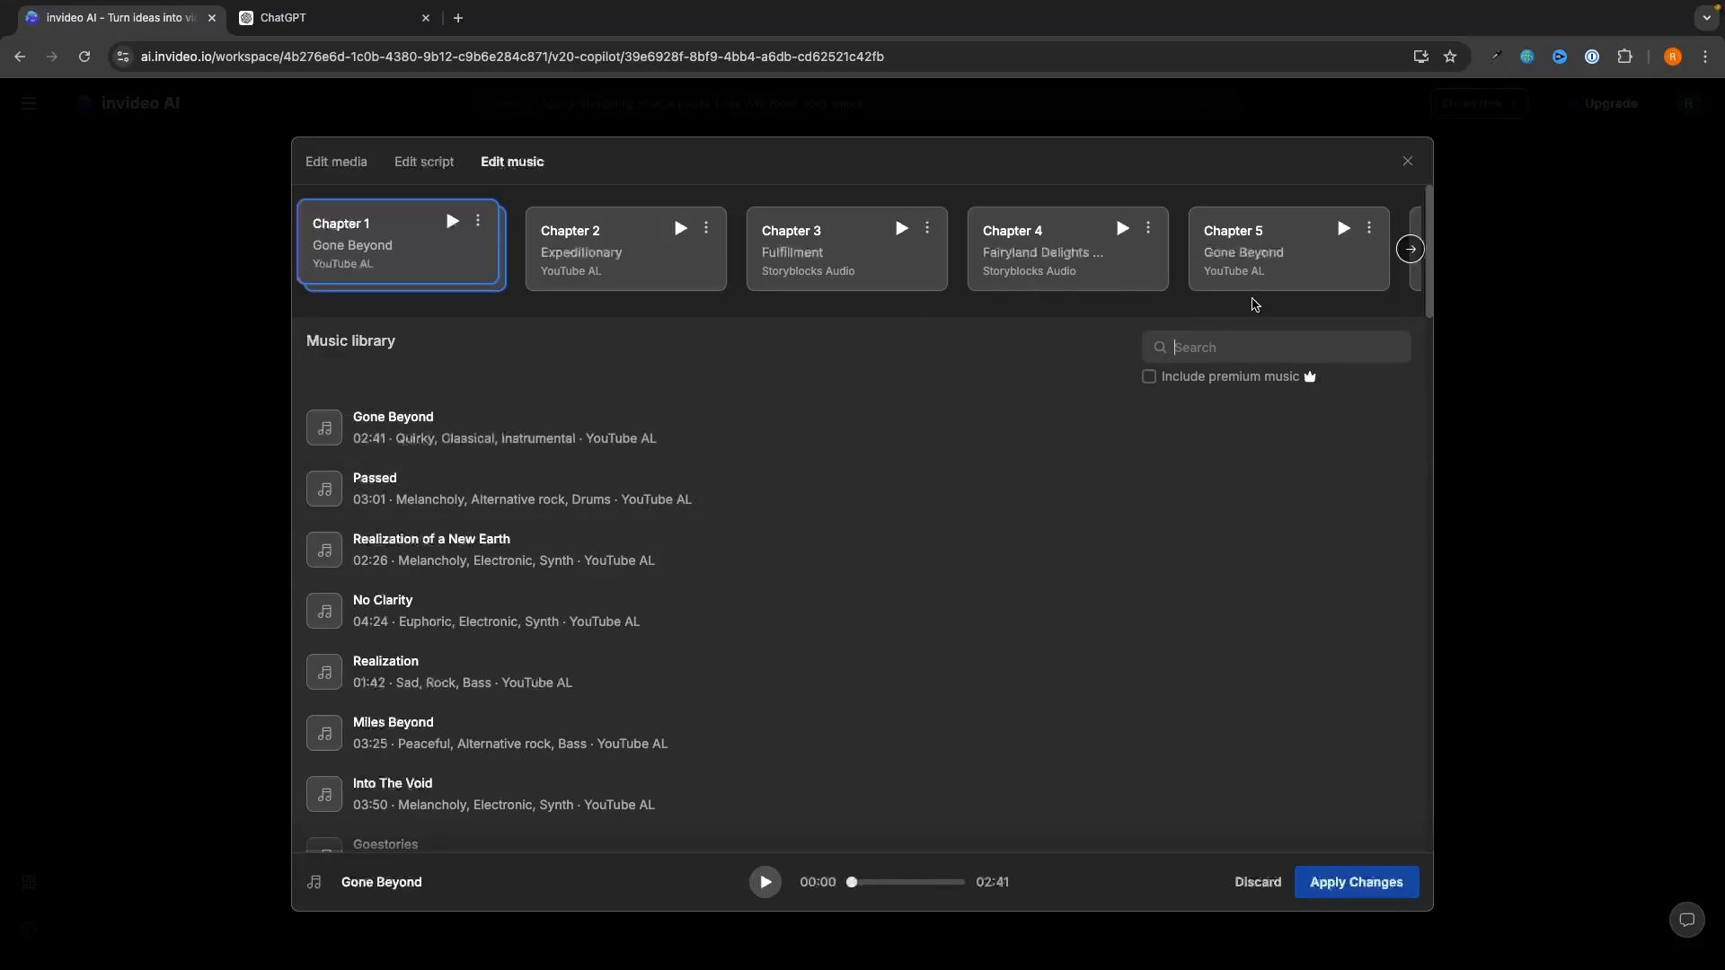
Search the music library for "classic", browse the matching tracks, and leave the editor without applying any music change.
type("classic")
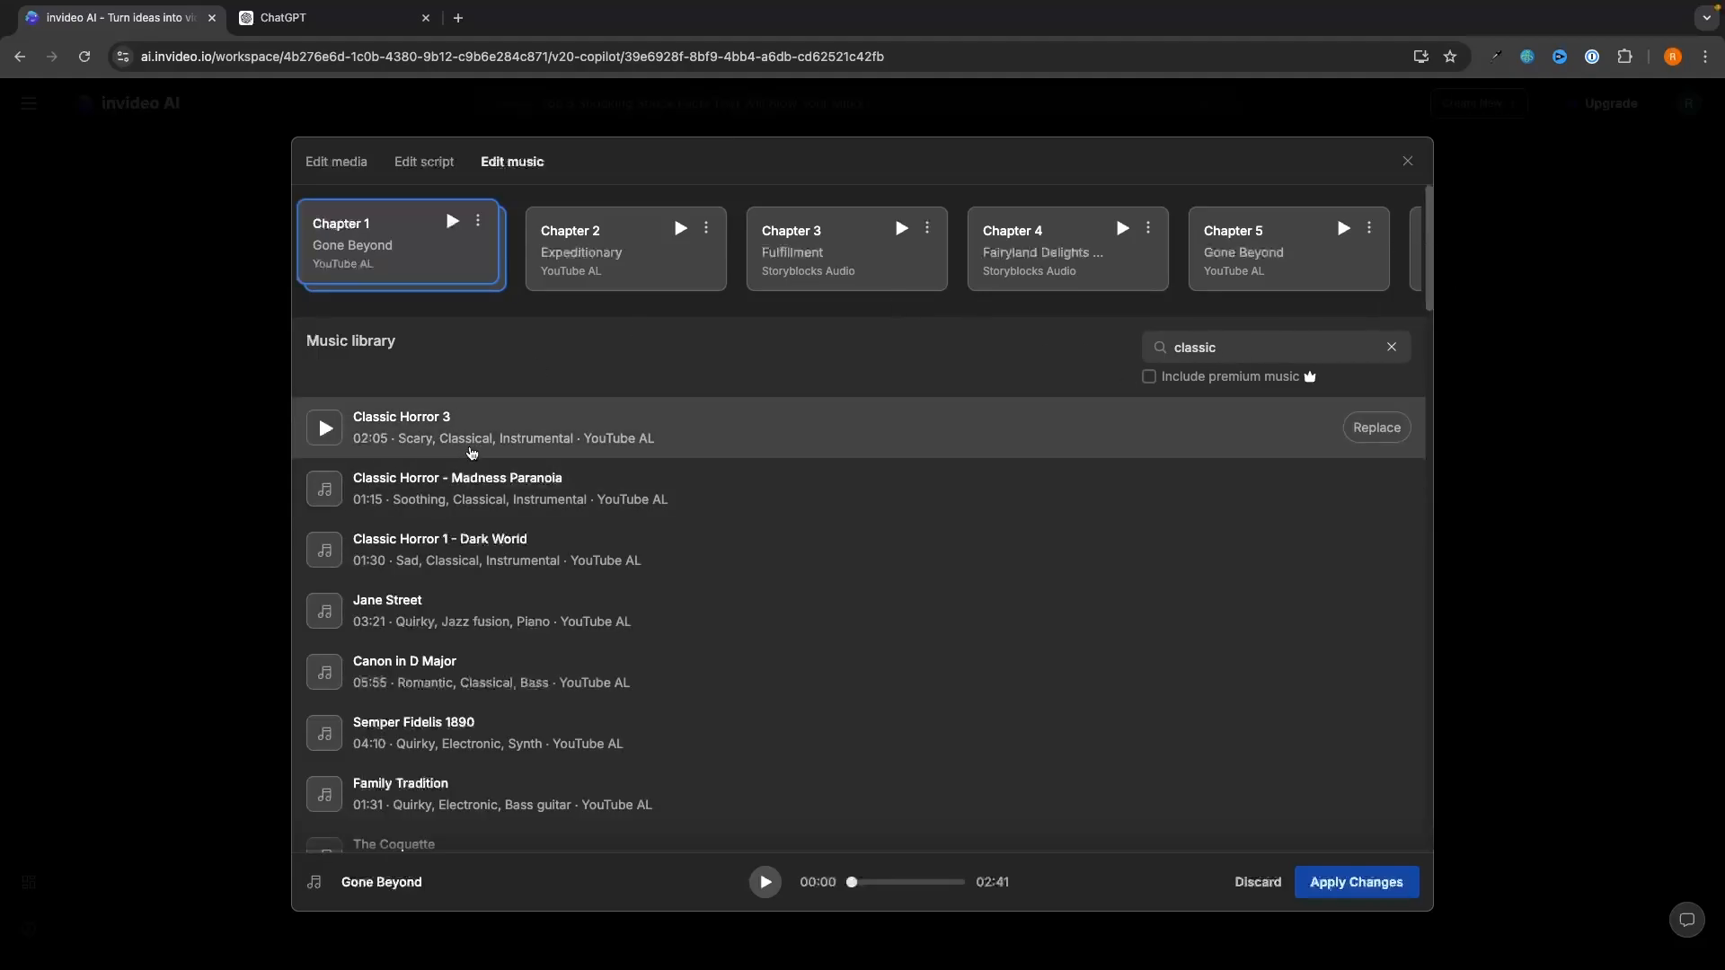
scroll(531, 673, "down", 1)
scroll(550, 730, "down", 5)
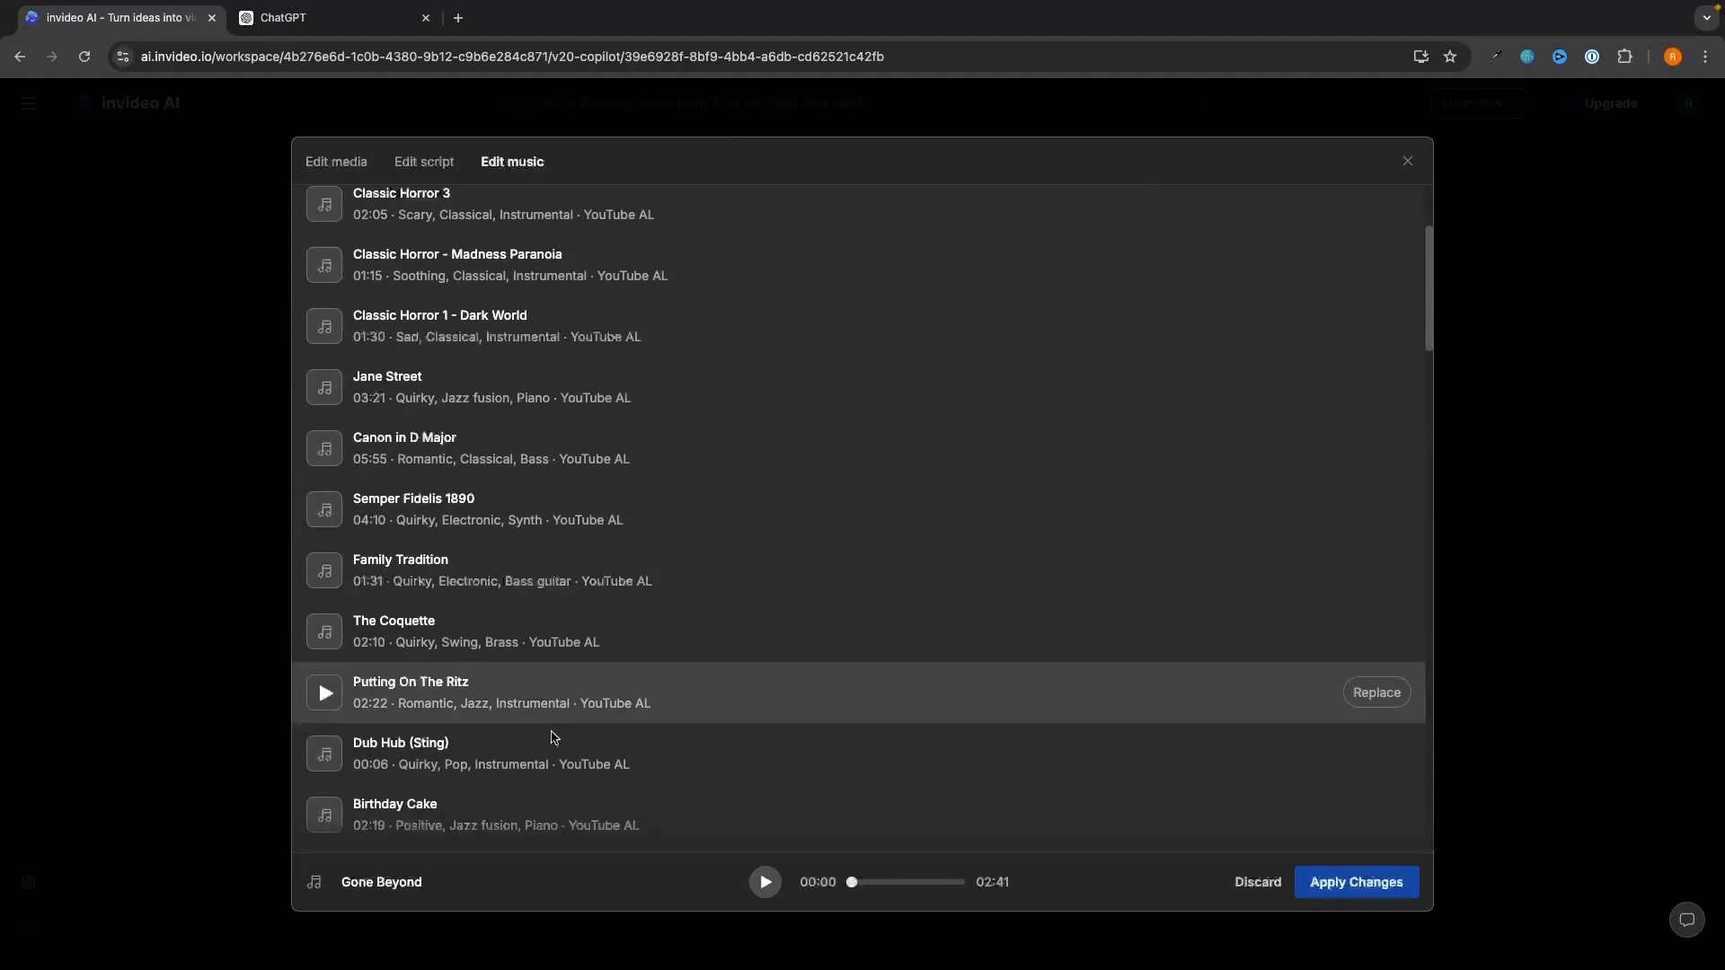
key("Escape")
left_click(940, 547)
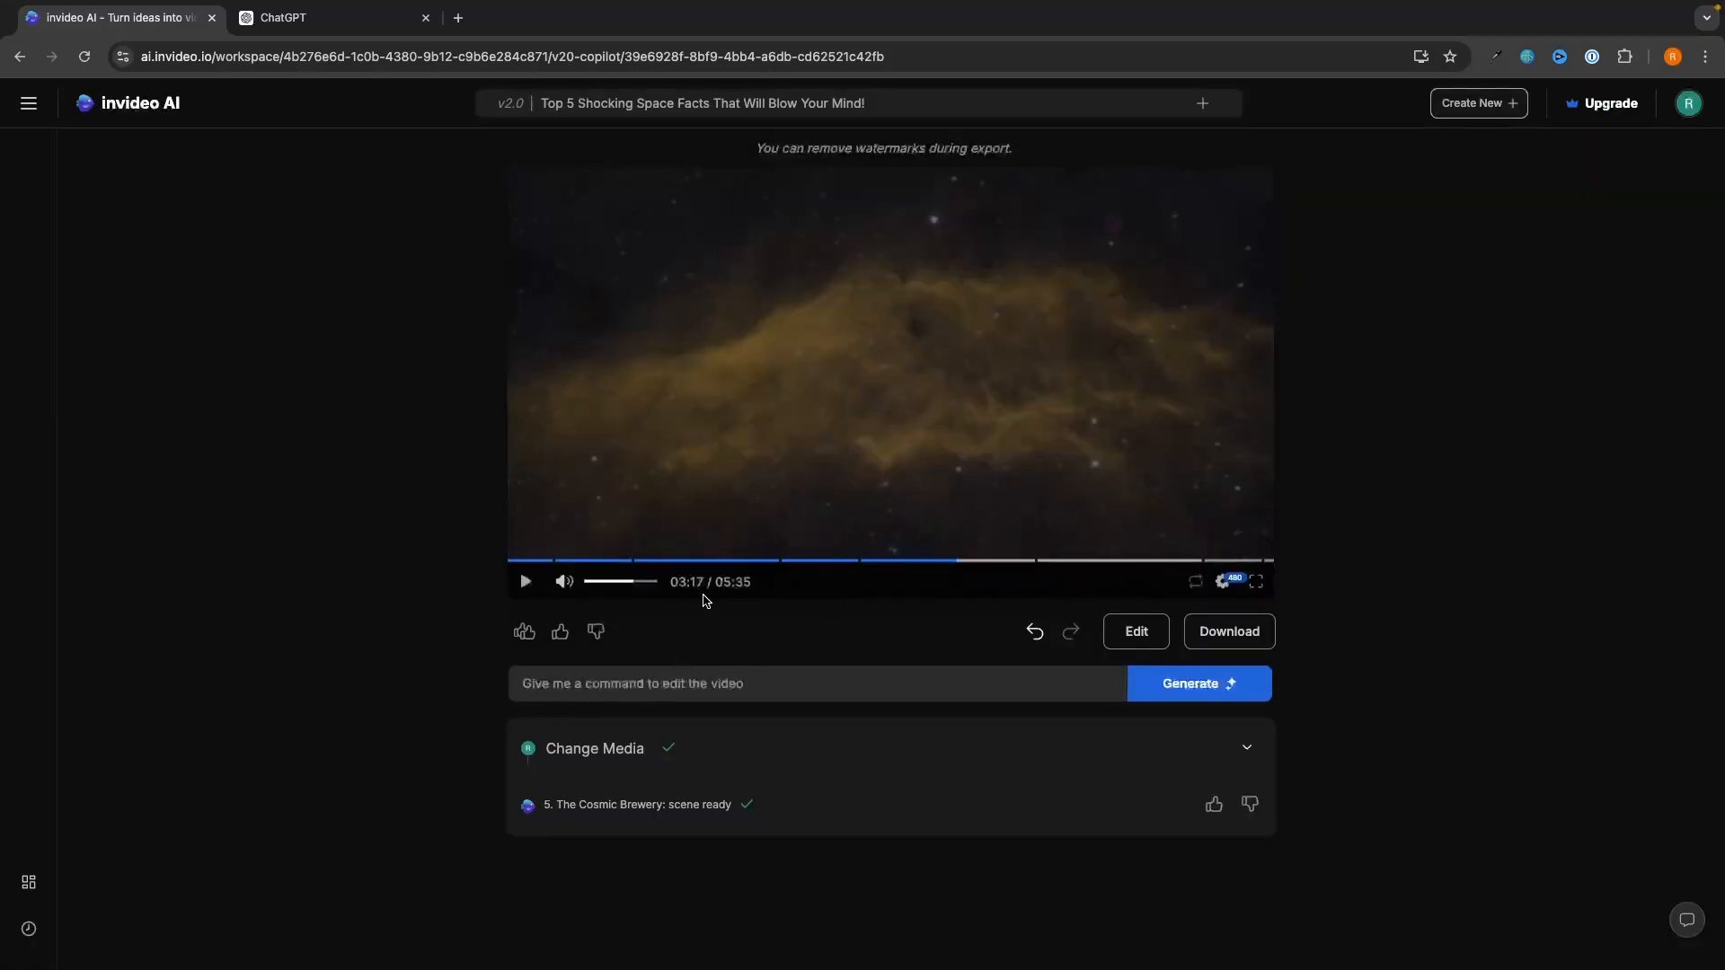
Generate a version with the edit command "make the narrator a 30 year old woman", and play it from the beginning.
left_click(647, 697)
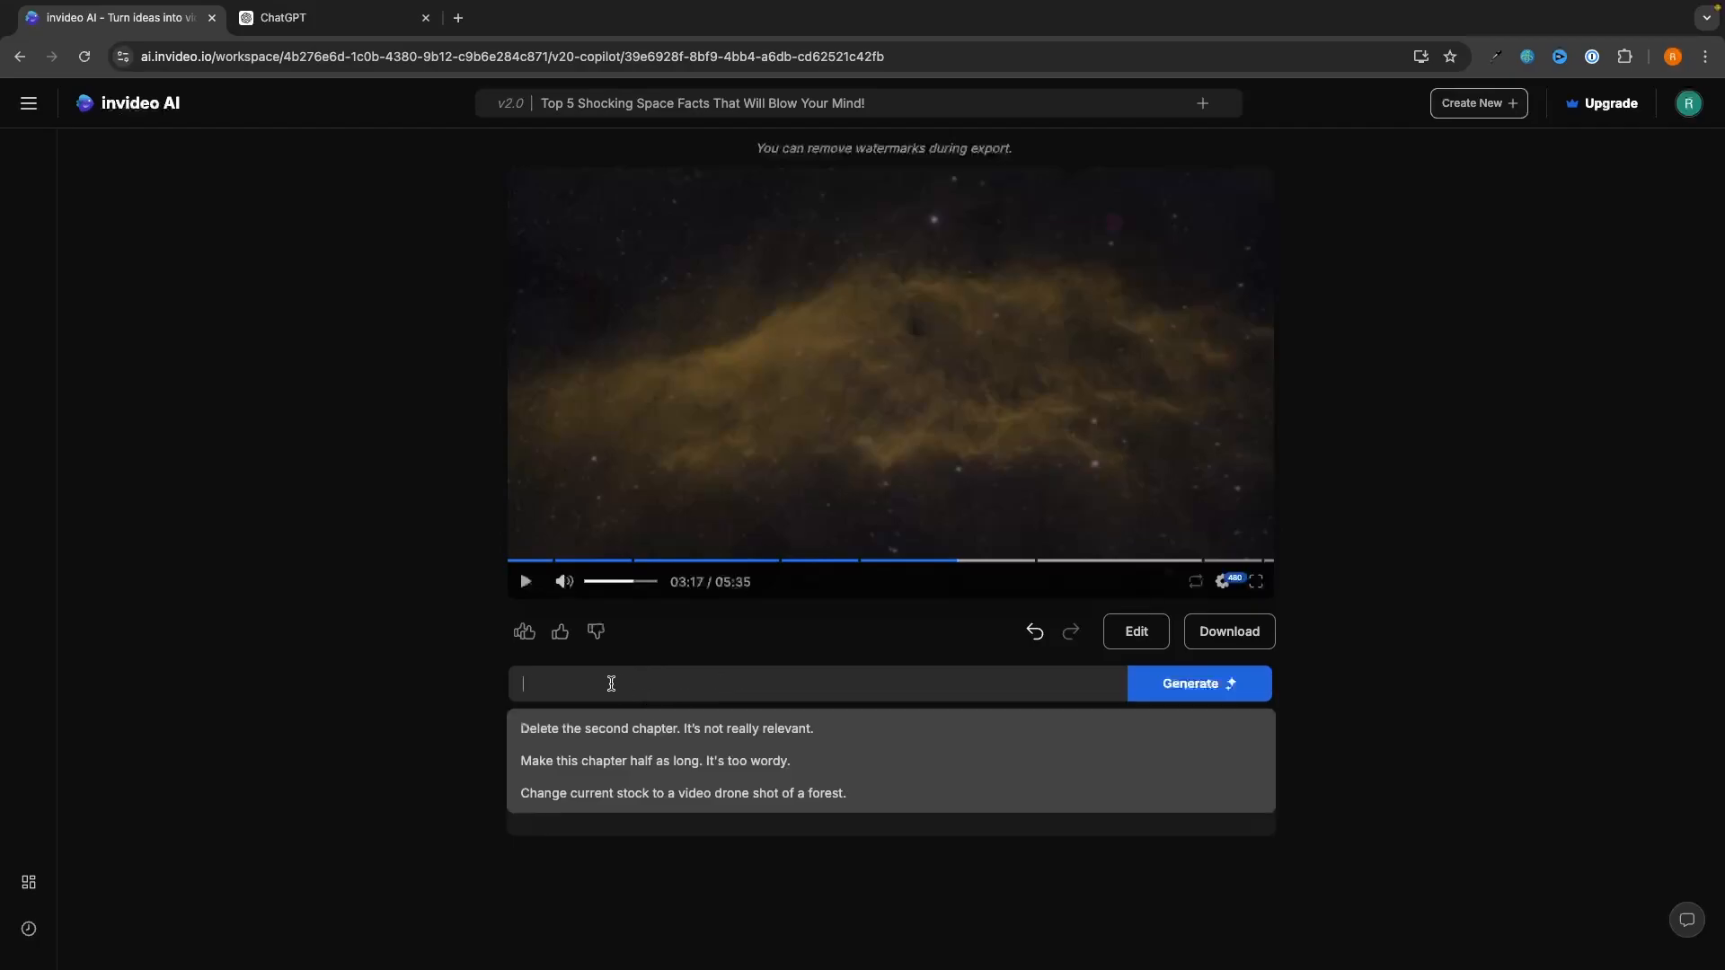
left_click(466, 664)
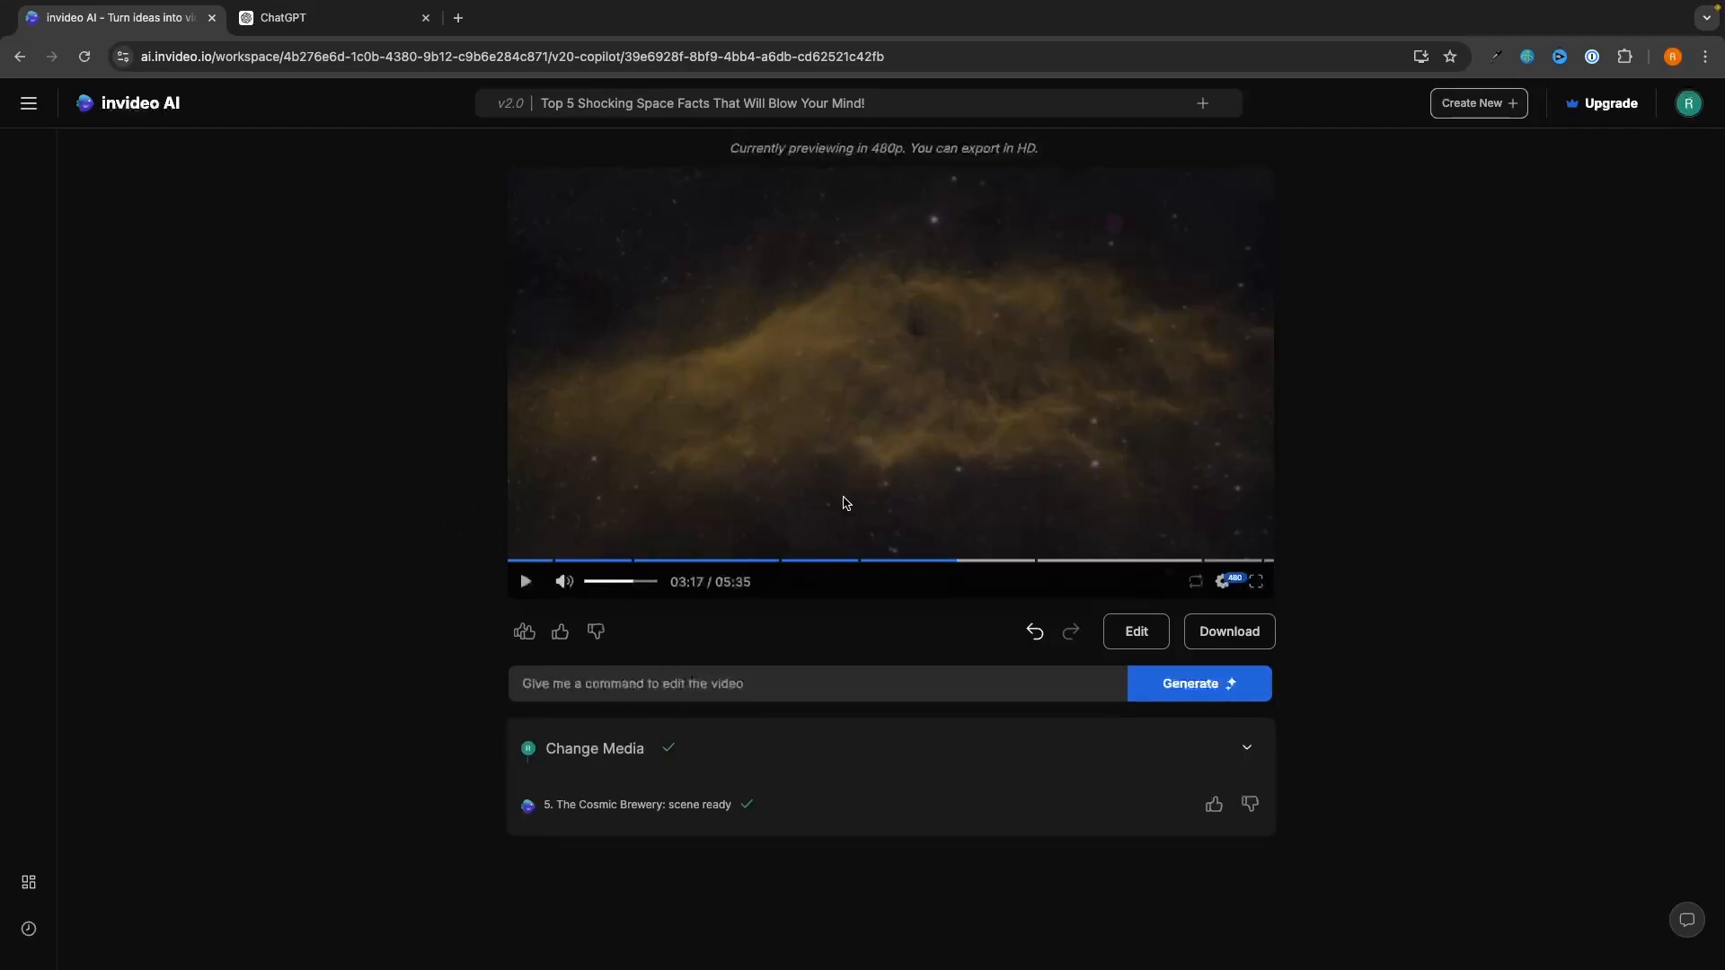
left_click(690, 686)
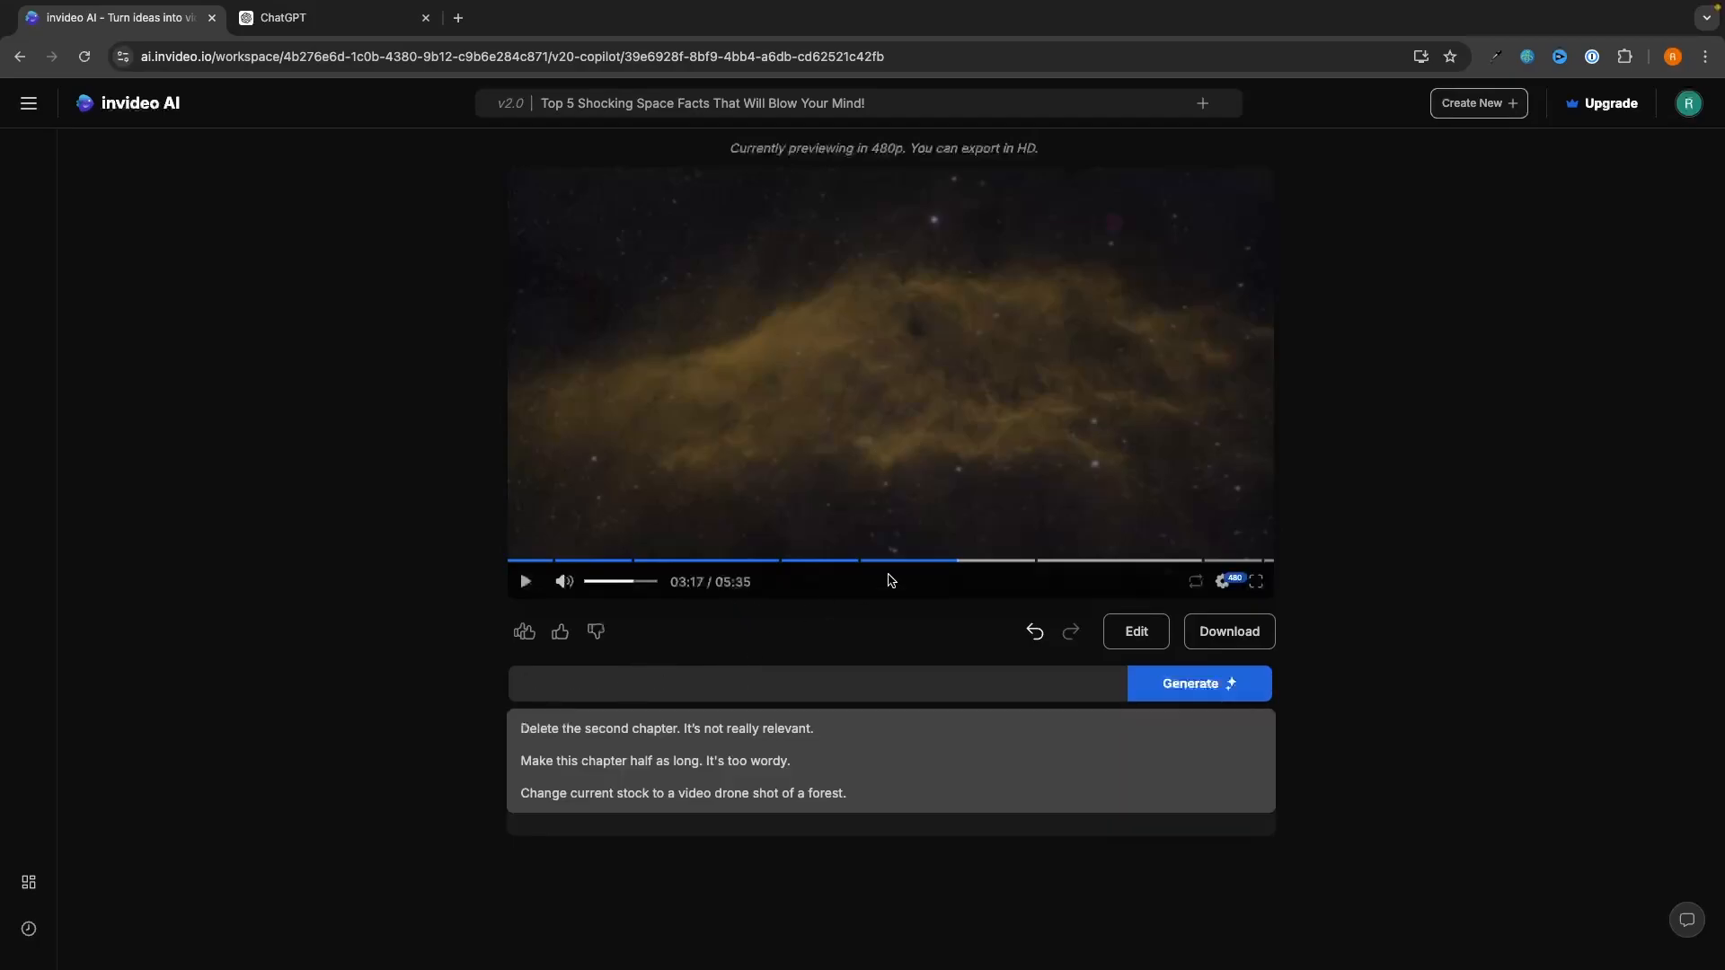
type("make the narrator a 30 year o")
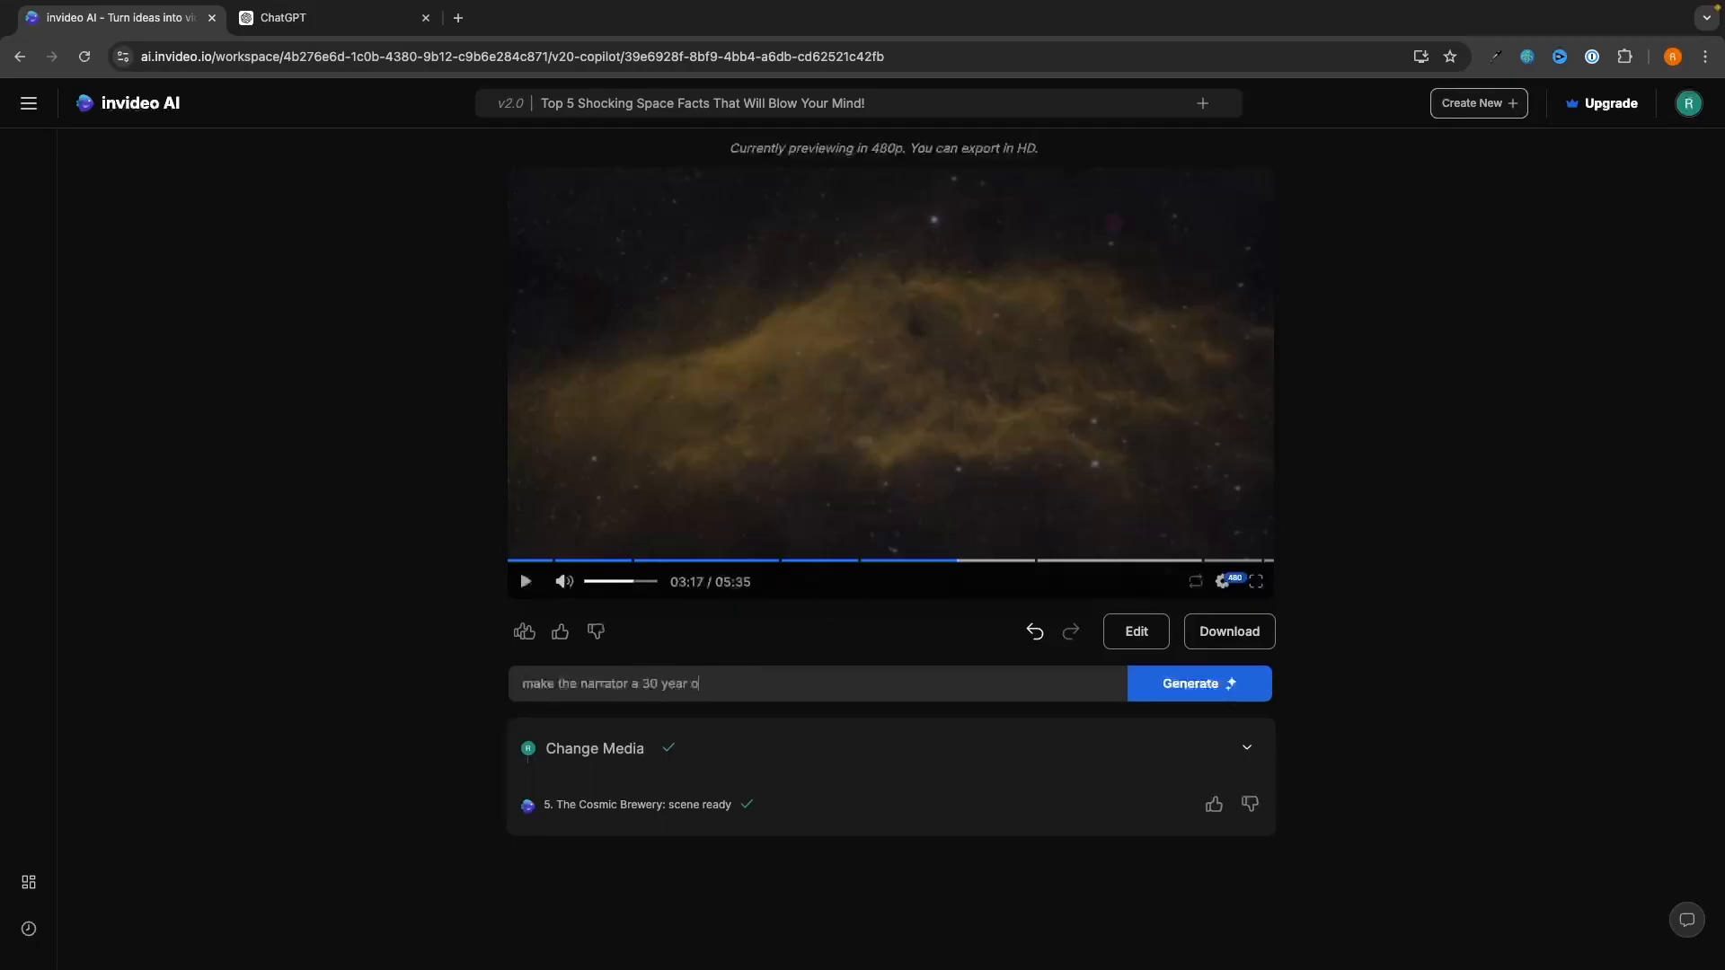
type("ld woman")
left_click(1189, 686)
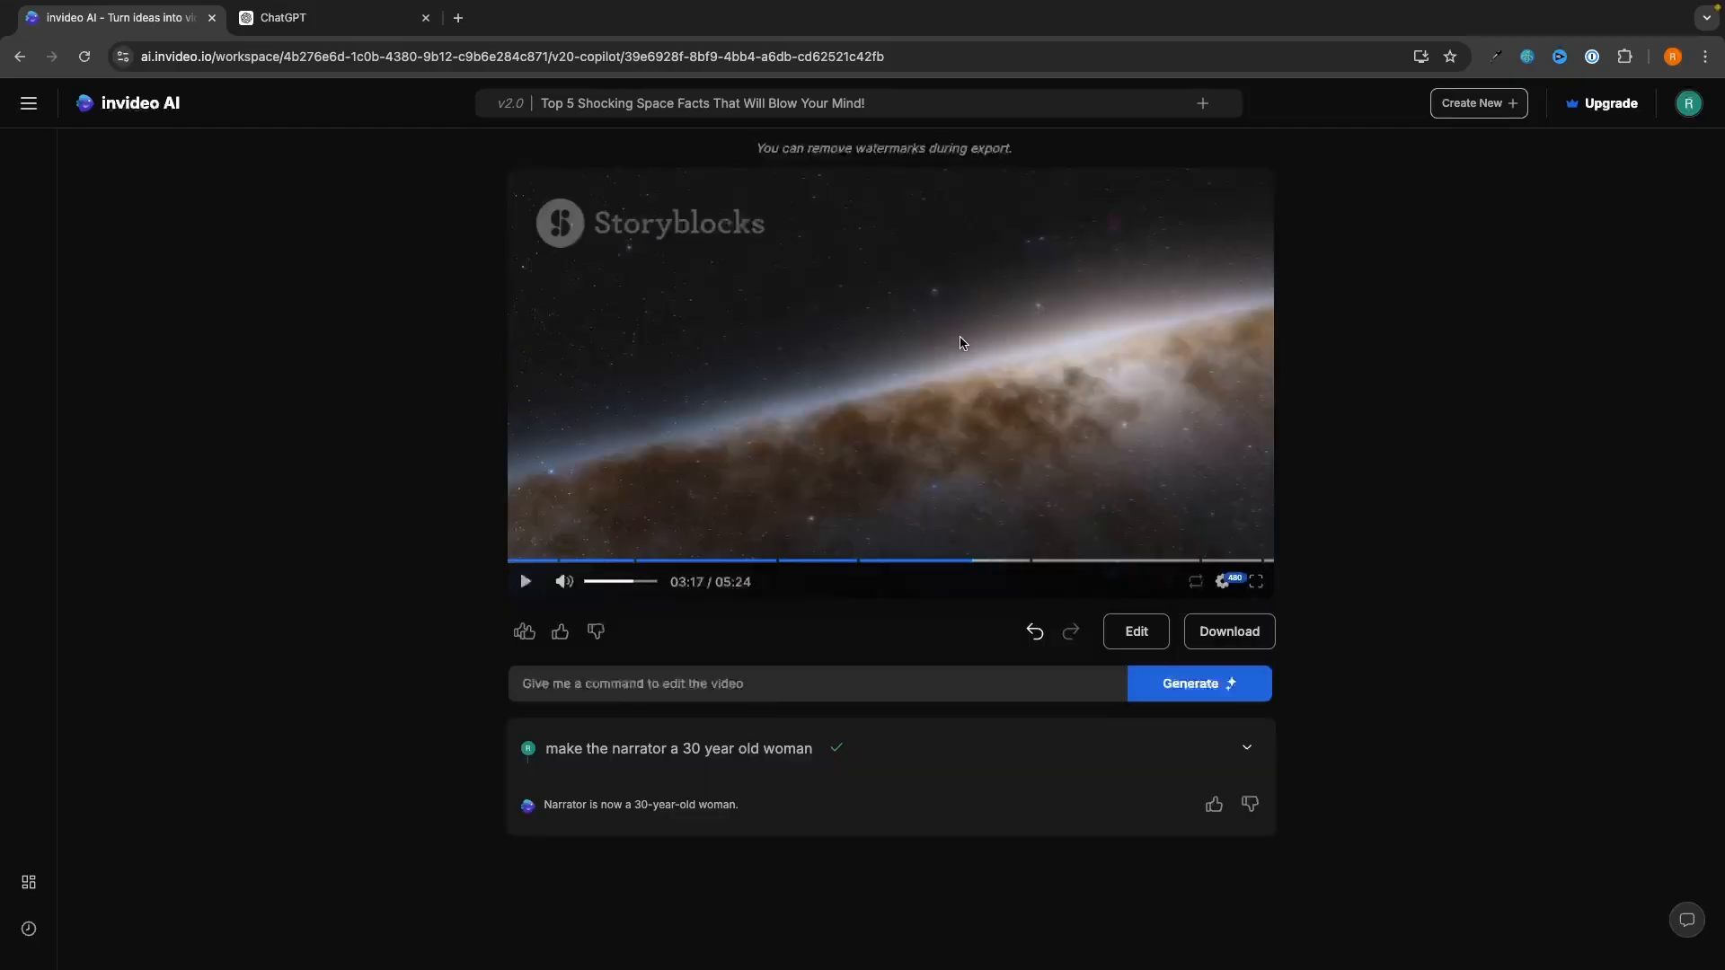
left_click(523, 559)
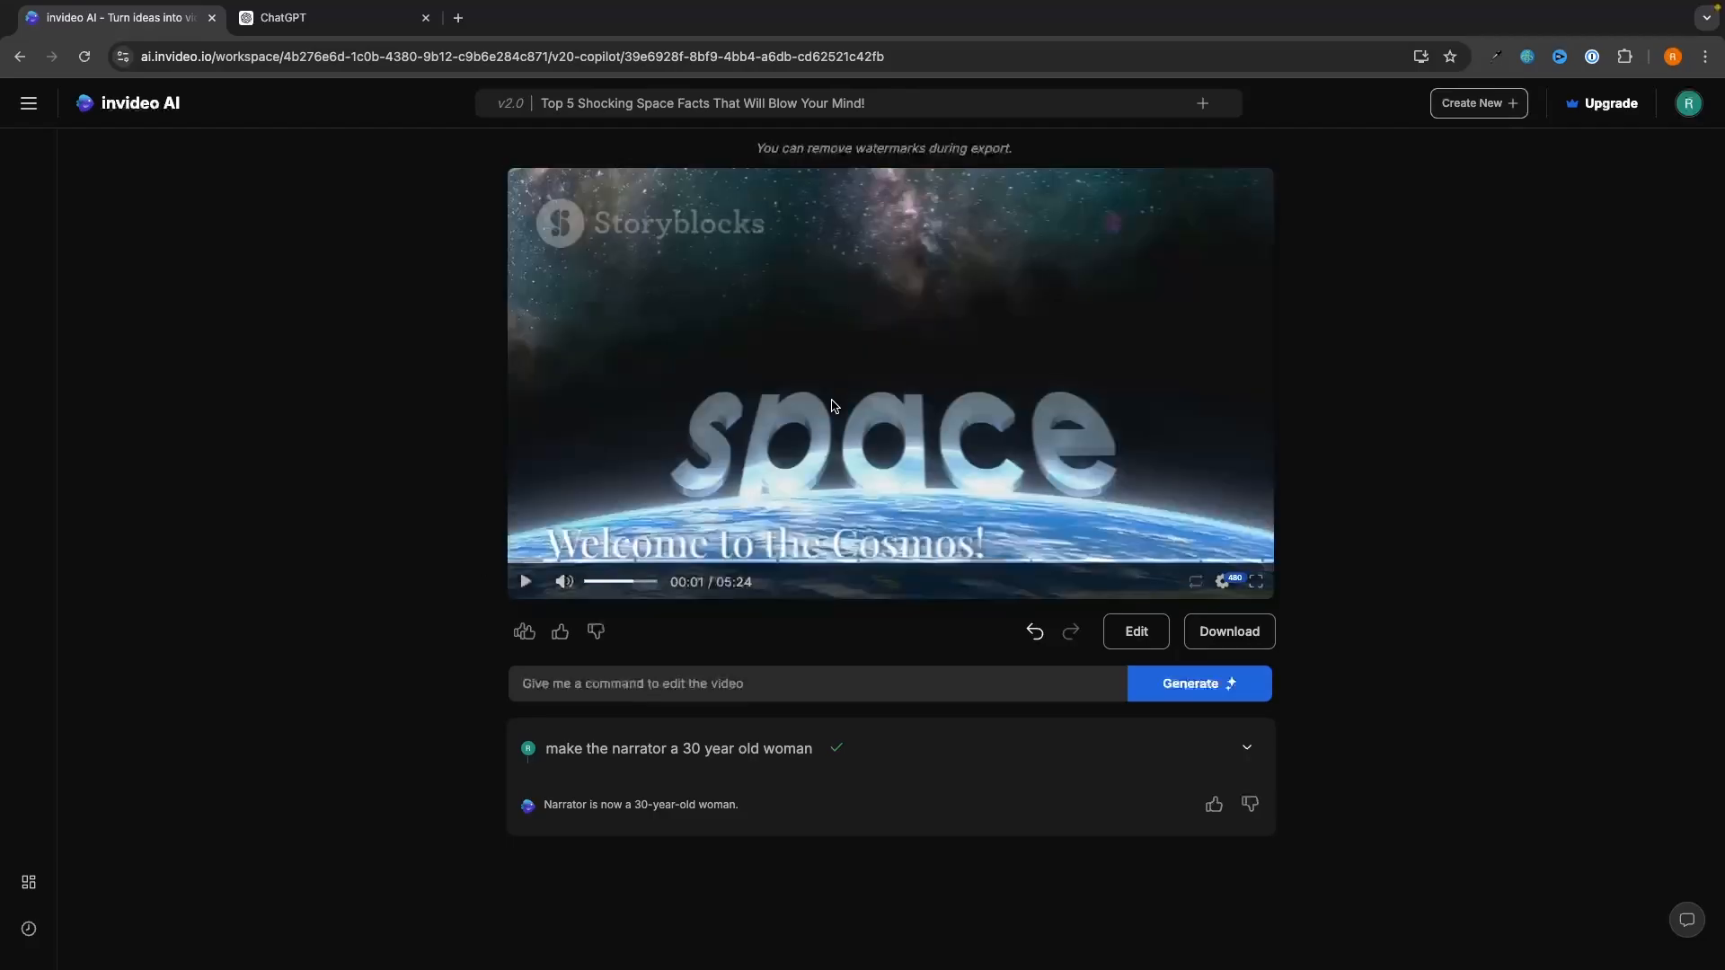
left_click(831, 404)
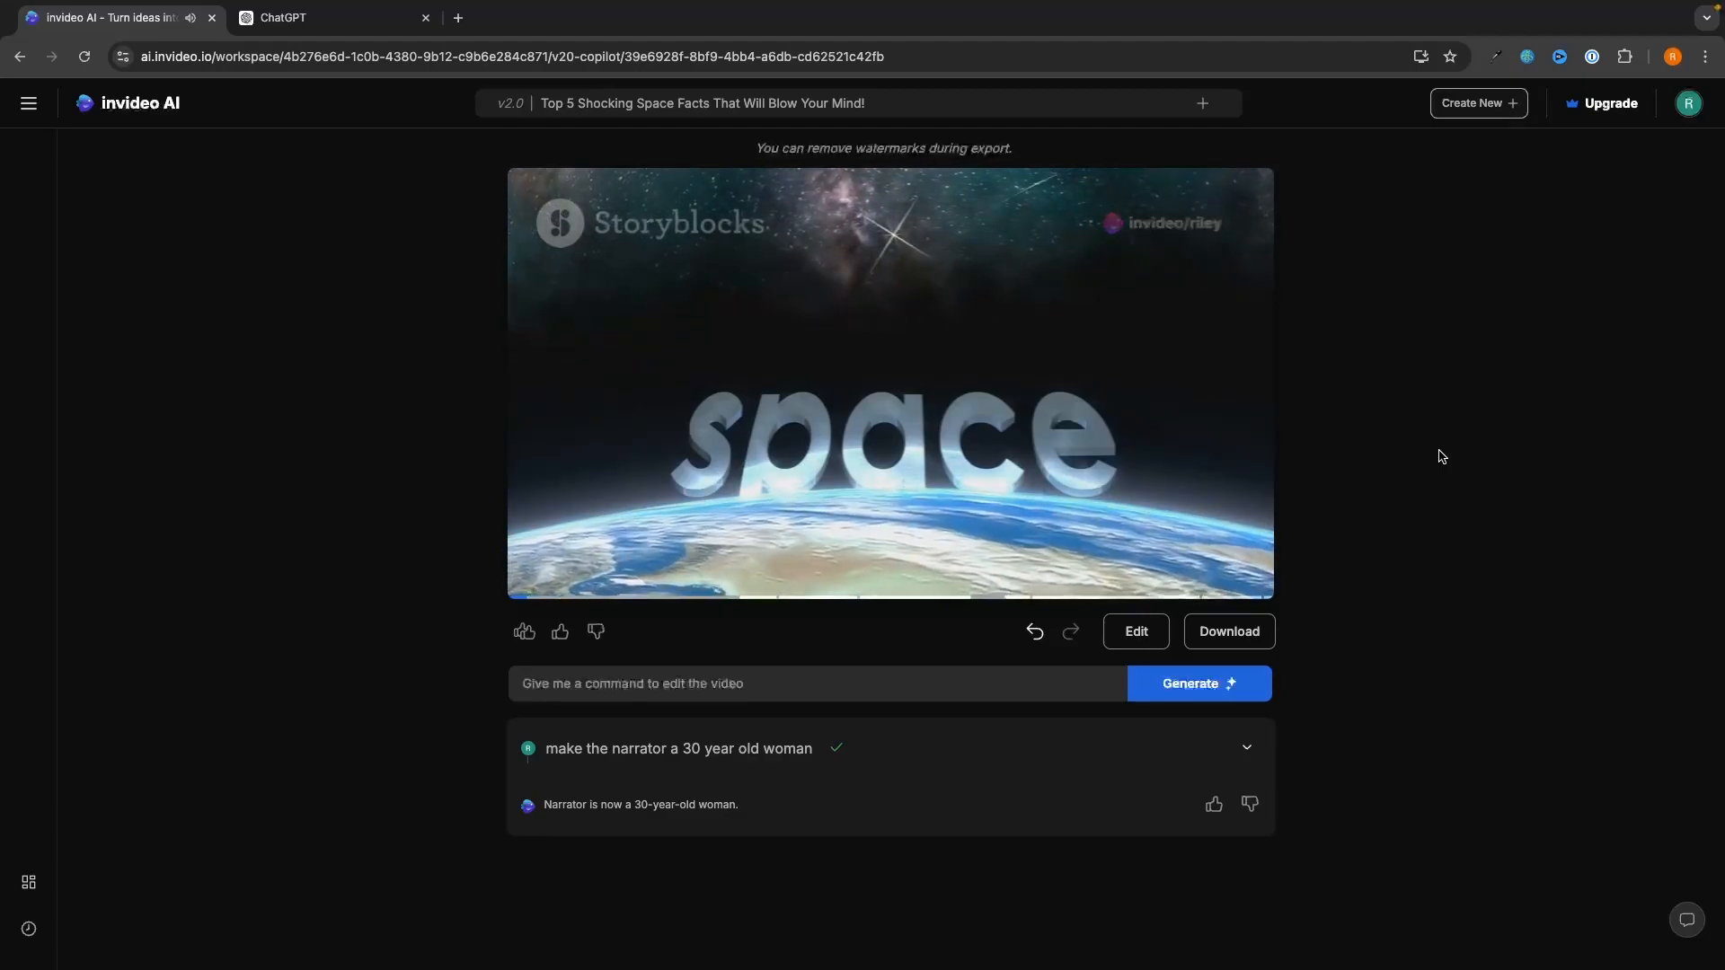
Shorten the opening chapter with the suggested edit command "Make this chapter half as long. It's too wordy.".
left_click(643, 675)
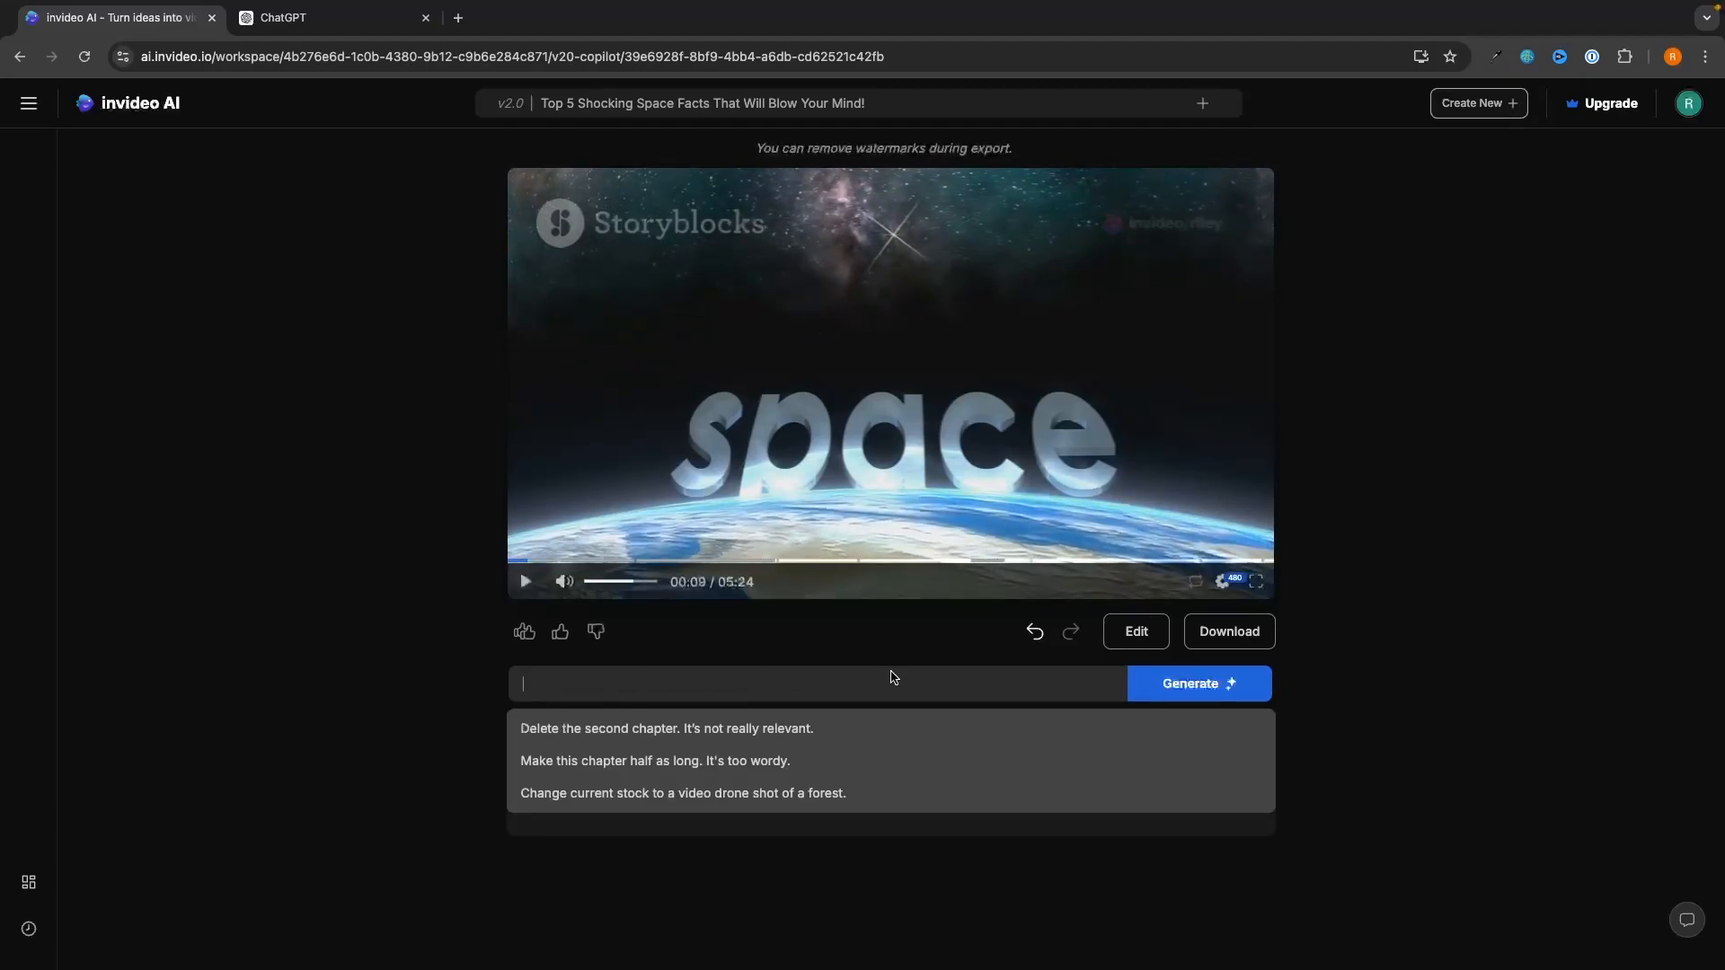
left_click(709, 768)
left_click(1195, 684)
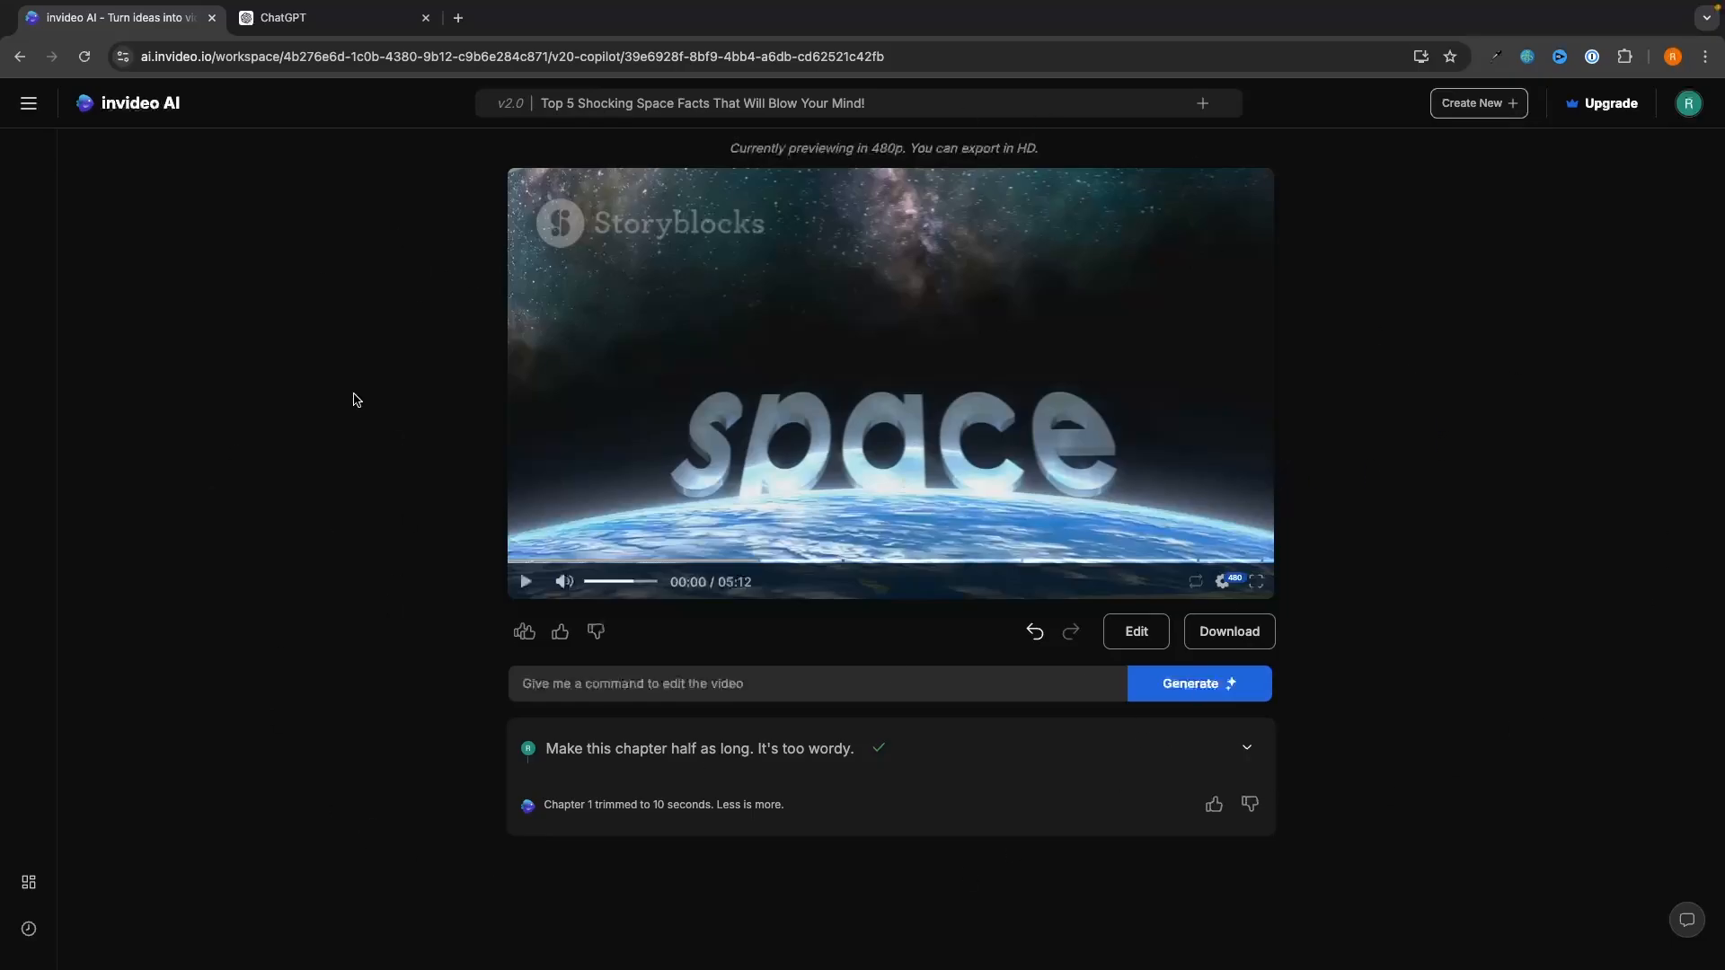
Look over the download settings, and check the stock watermarks in the preview at the start of the second chapter.
left_click(1238, 645)
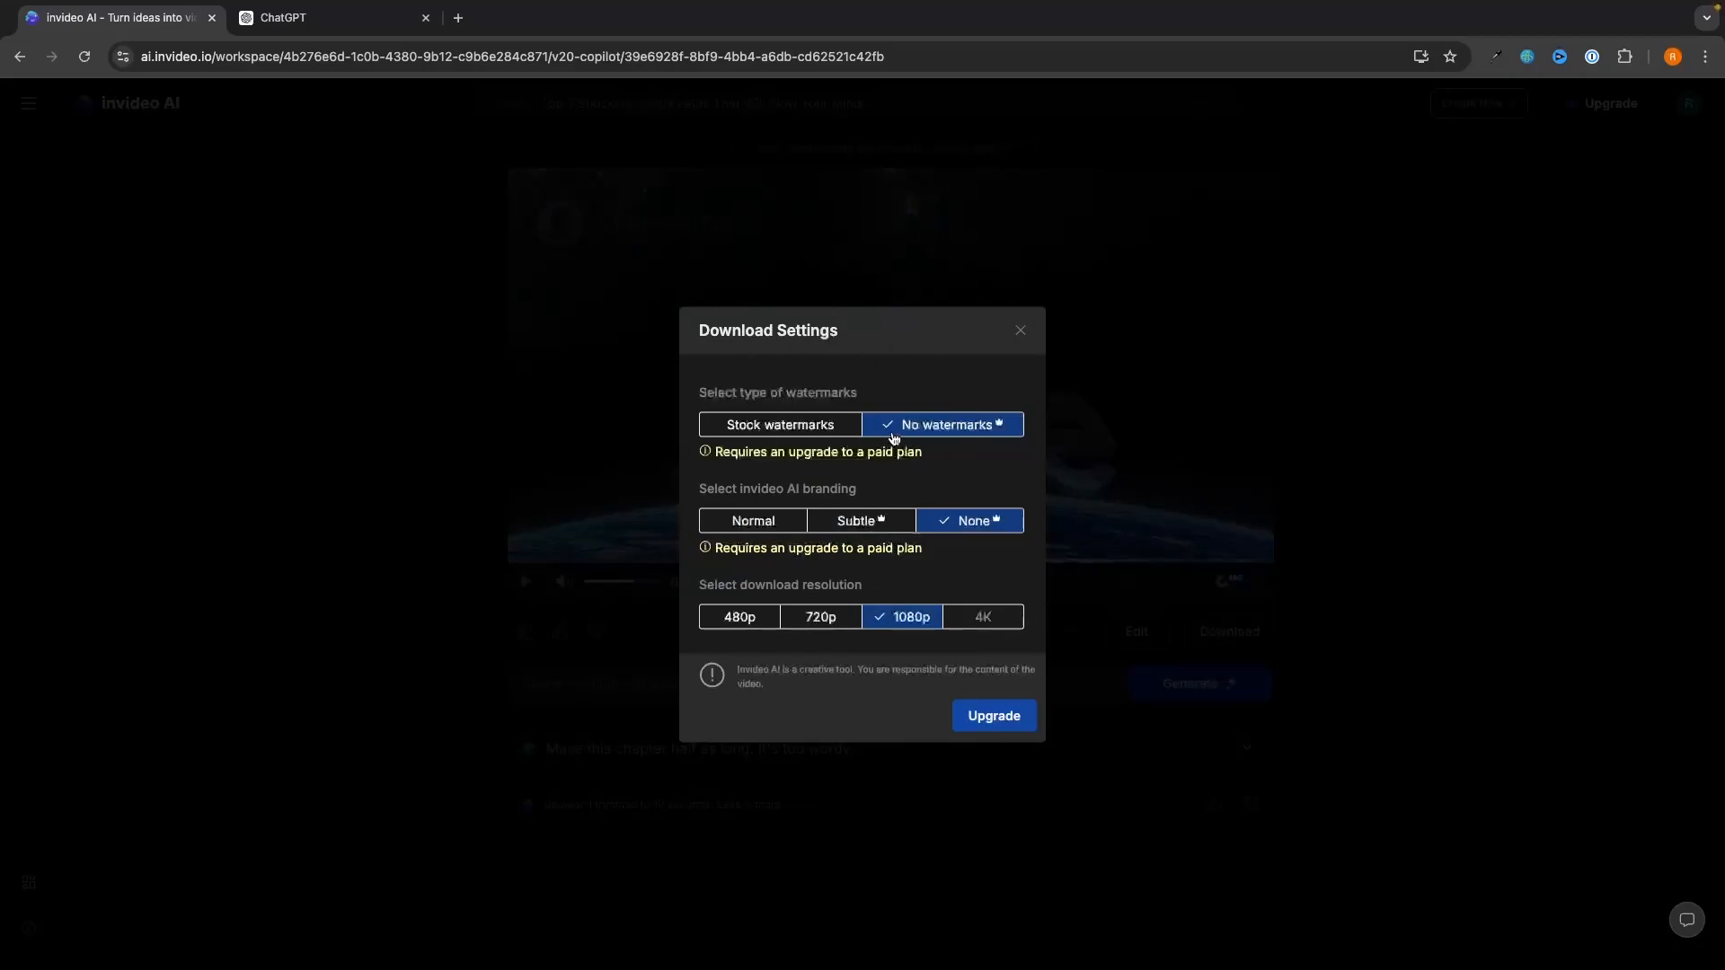
left_click(1020, 331)
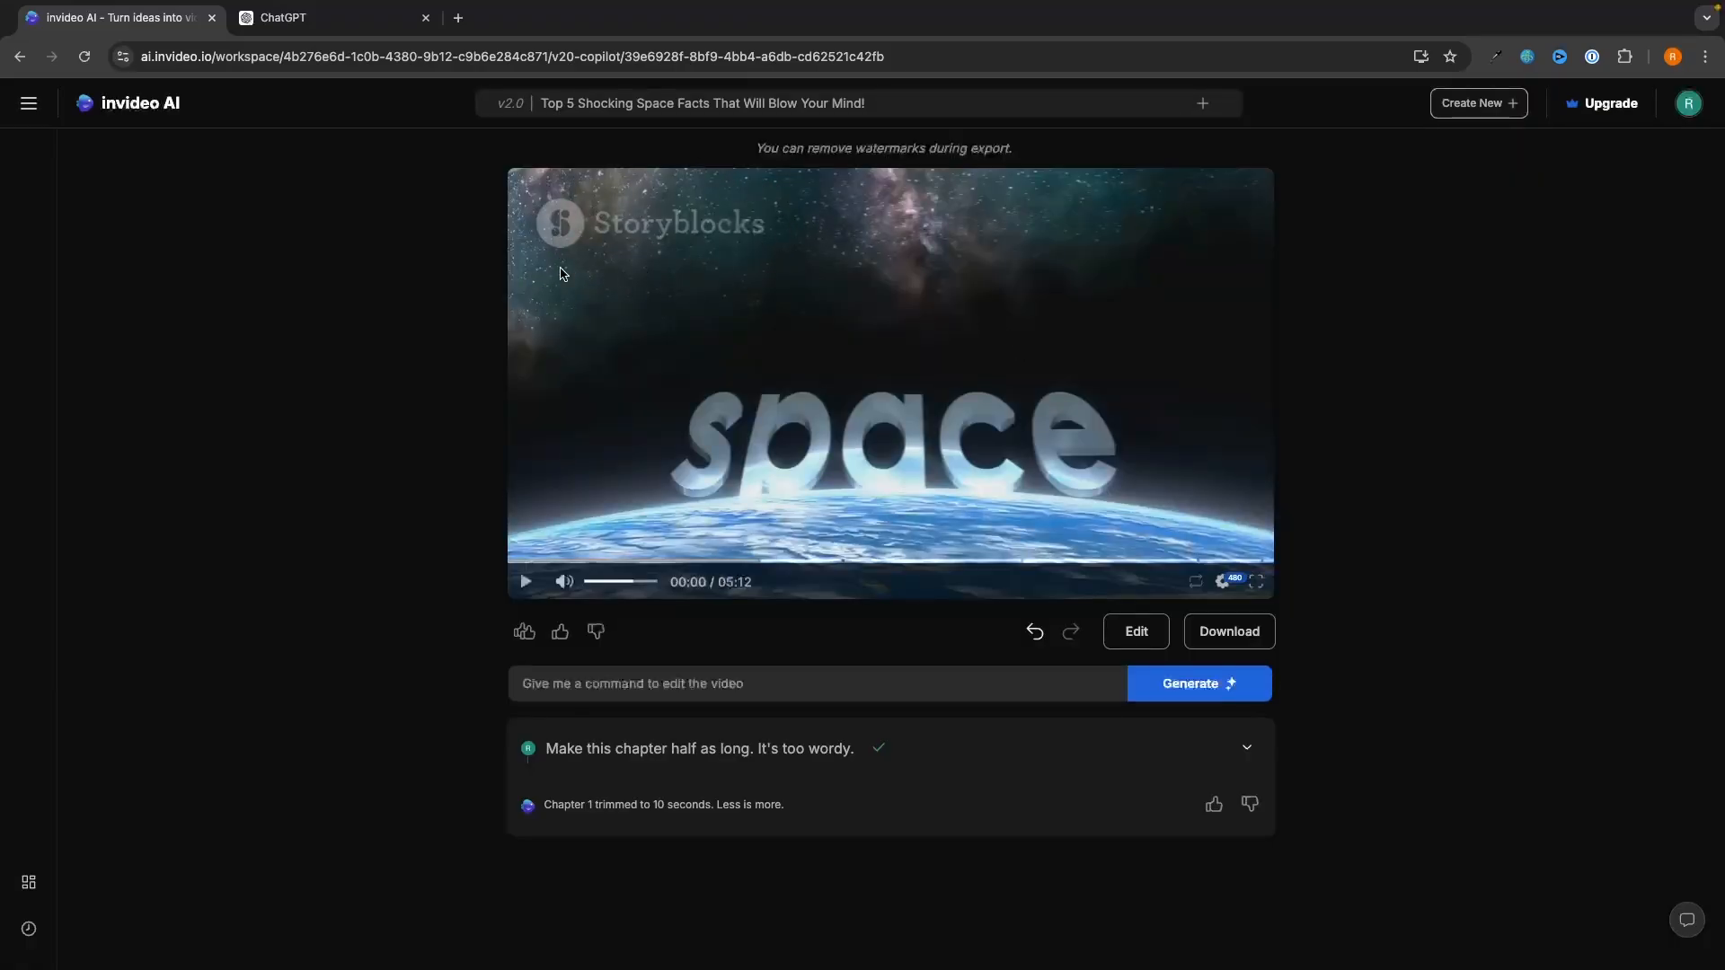
left_click(548, 561)
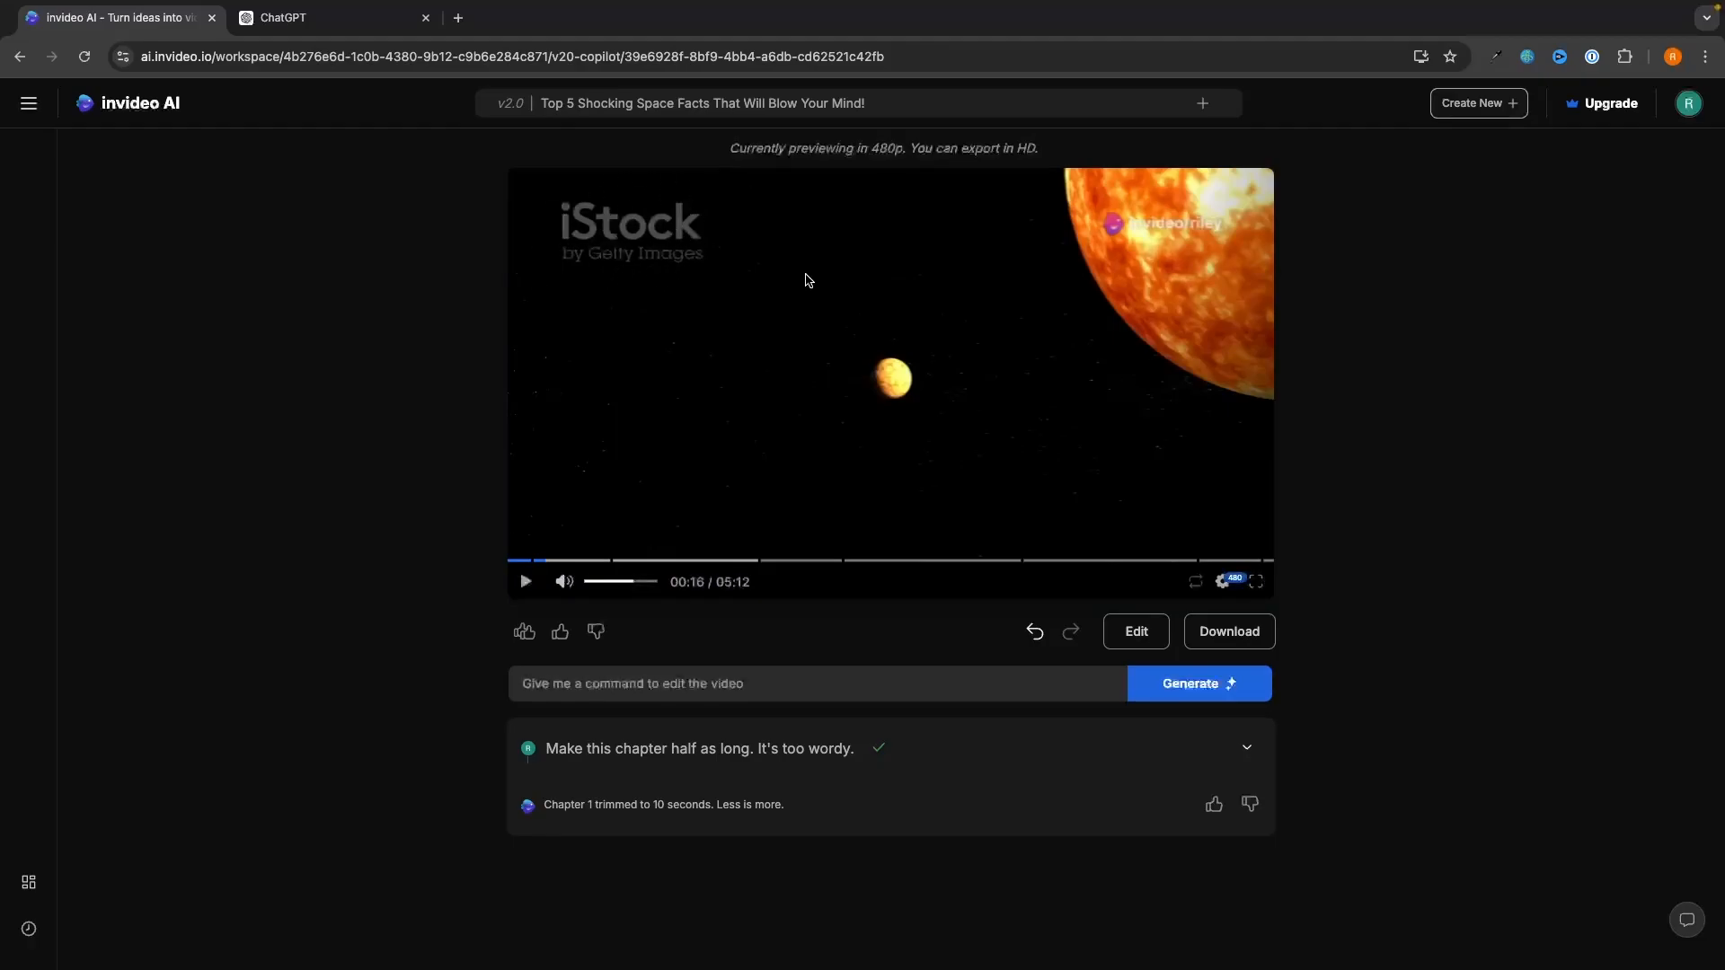
Compare the download options for watermarks and invideo AI branding, trying stock watermarks with normal branding against no watermarks with no branding.
left_click(1229, 633)
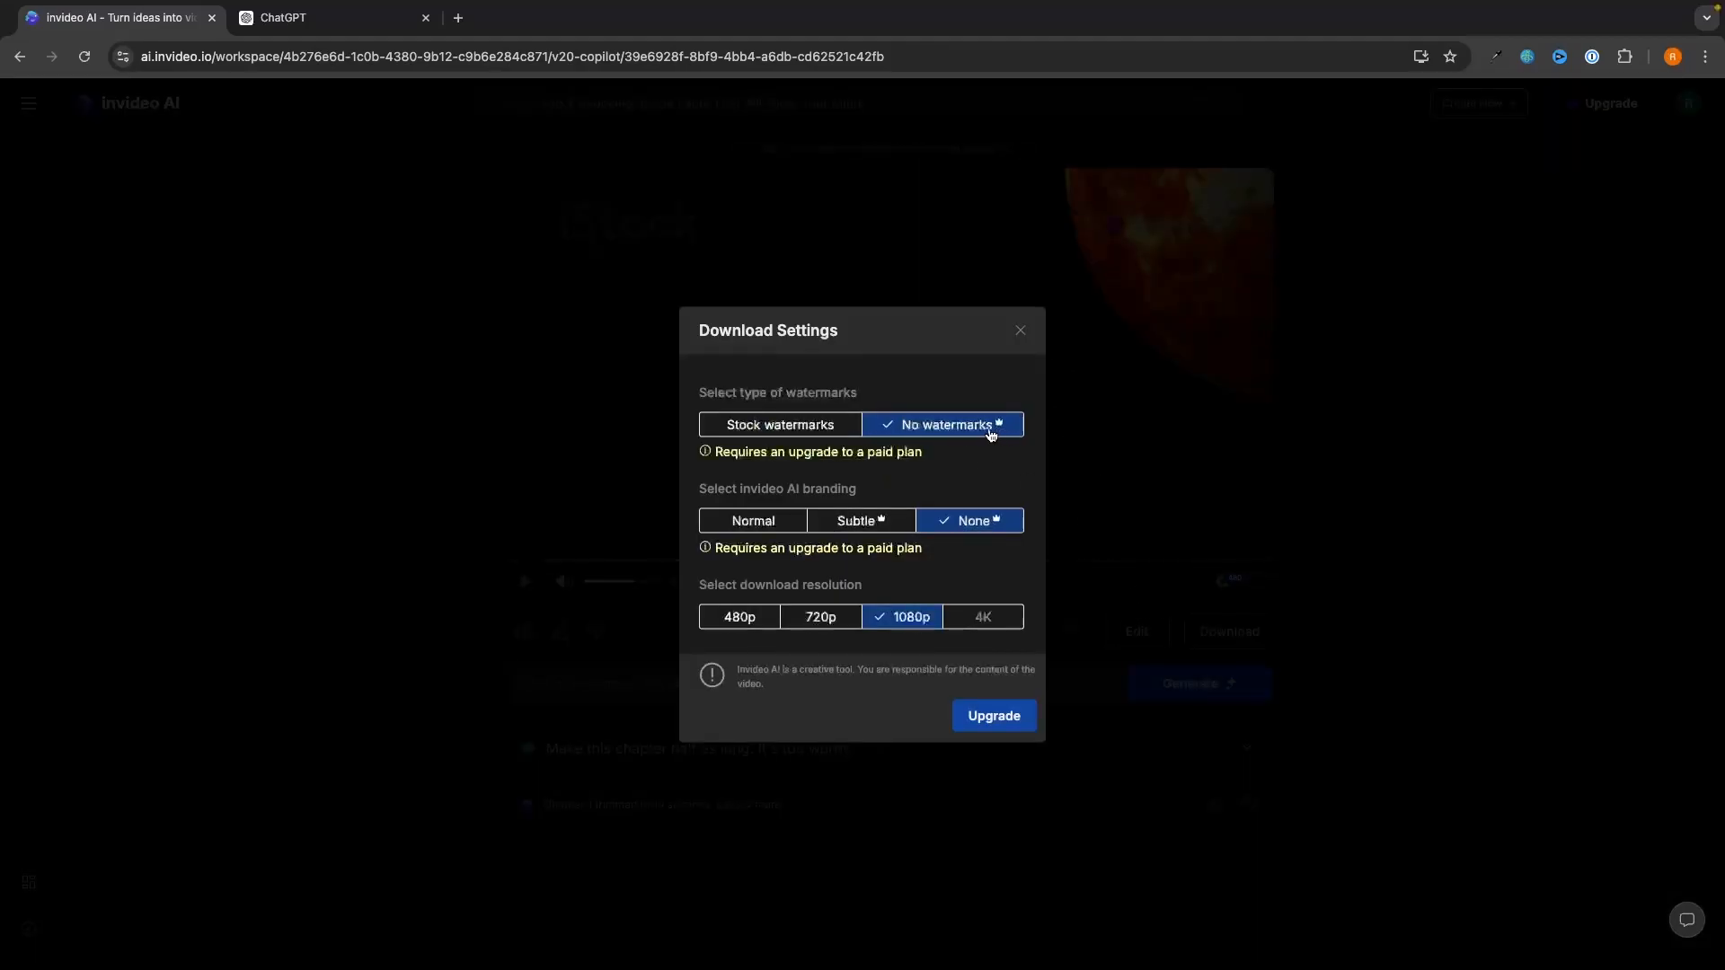
left_click(772, 433)
left_click_drag(700, 498, 870, 496)
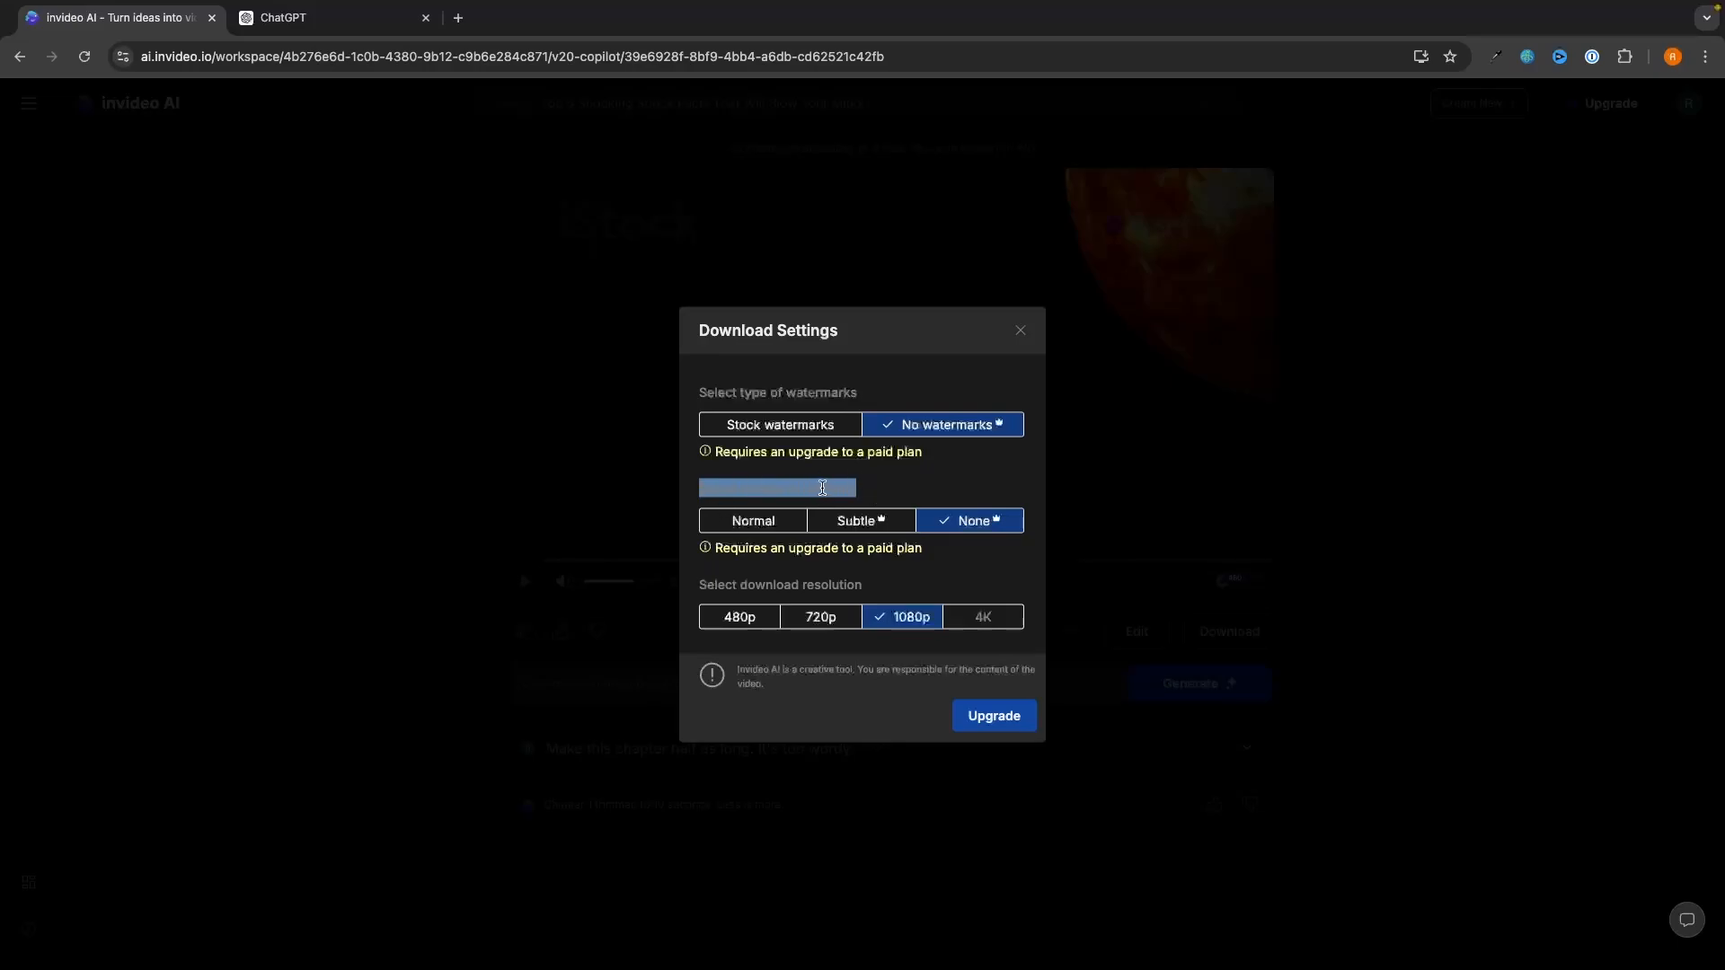
left_click(909, 489)
left_click_drag(861, 562, 935, 552)
left_click(979, 550)
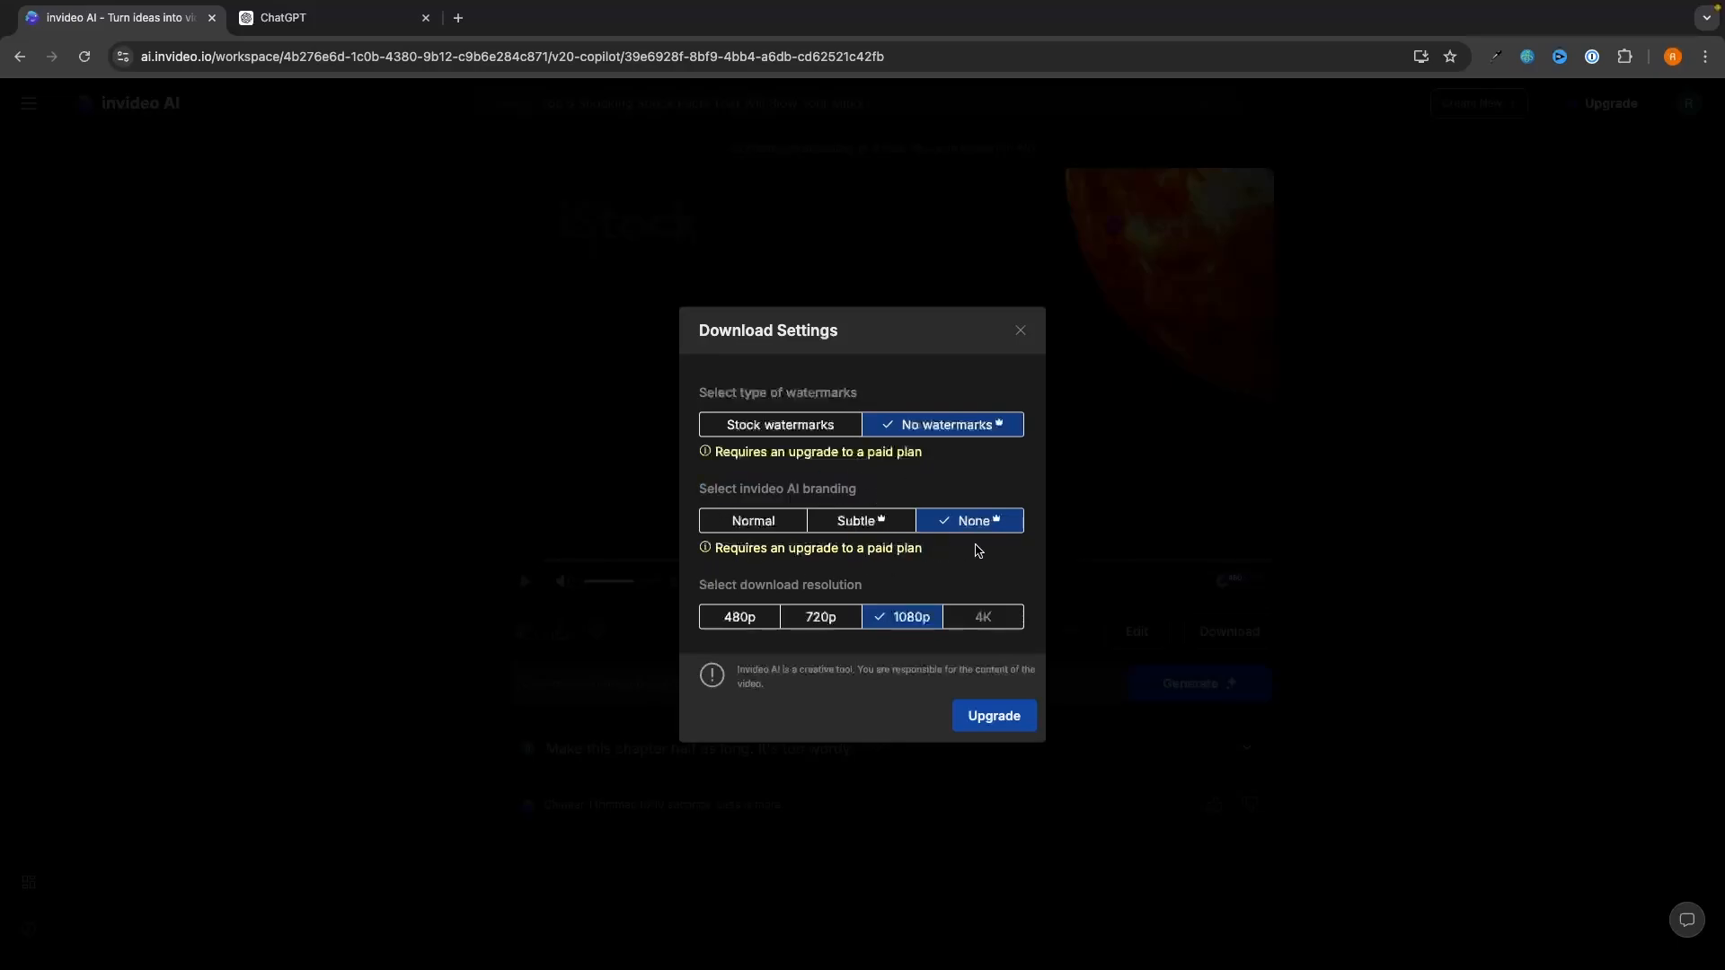
left_click(761, 522)
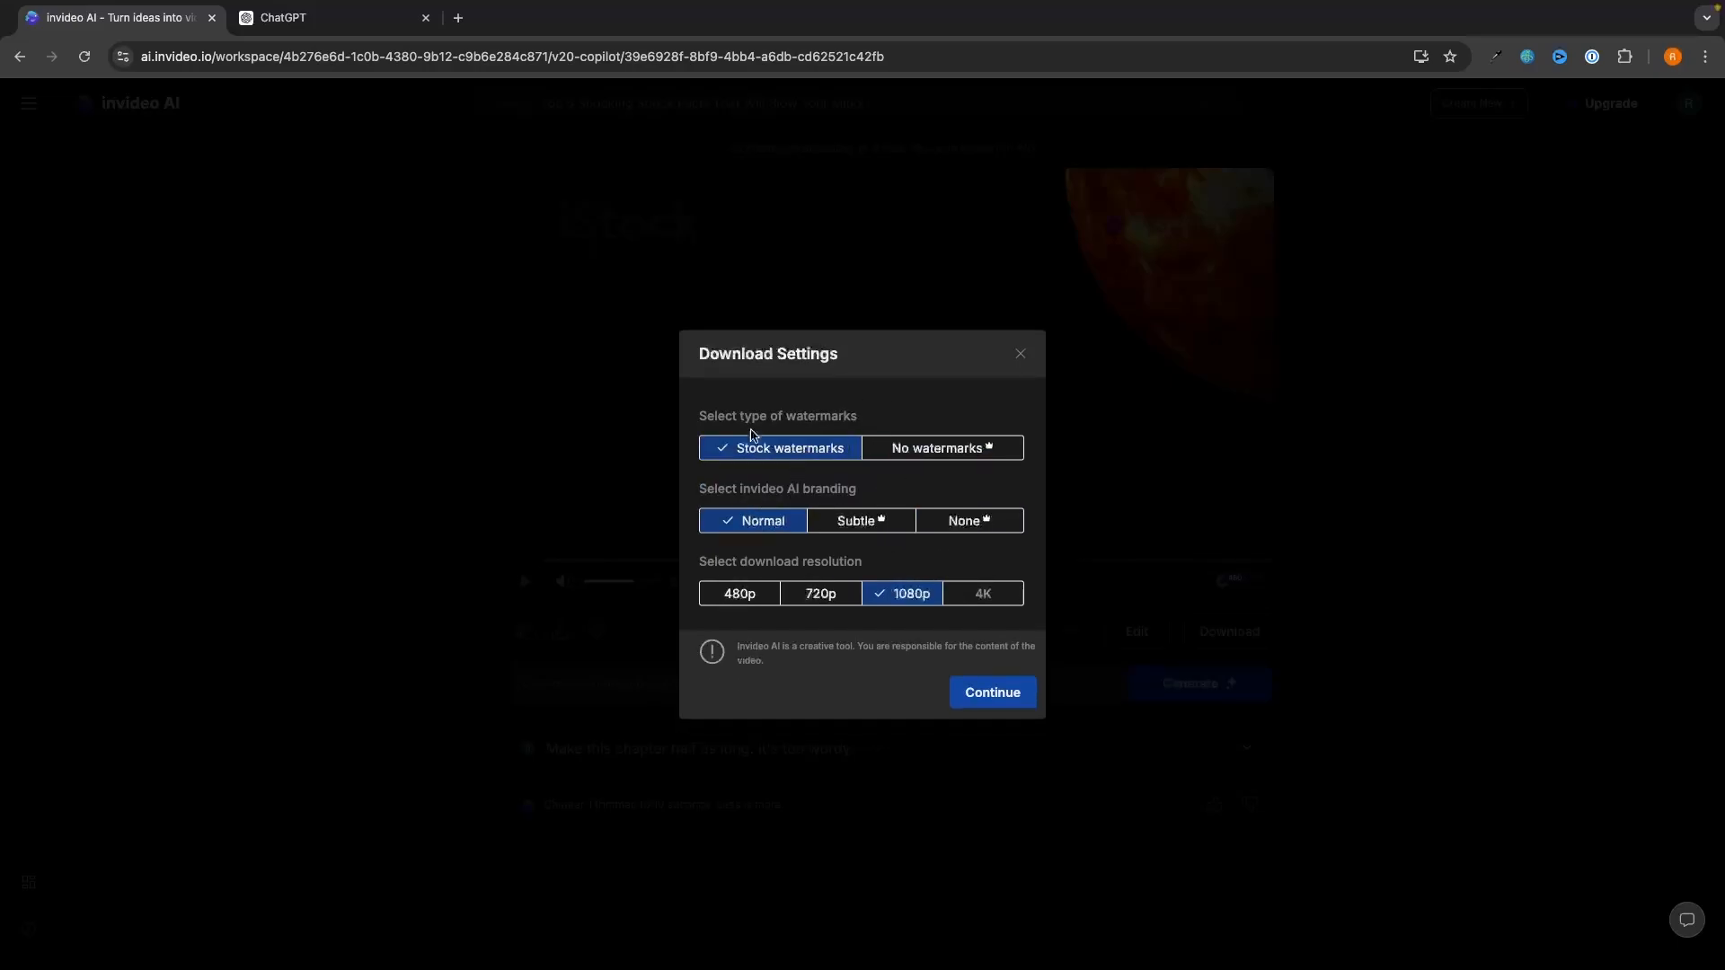
left_click(930, 454)
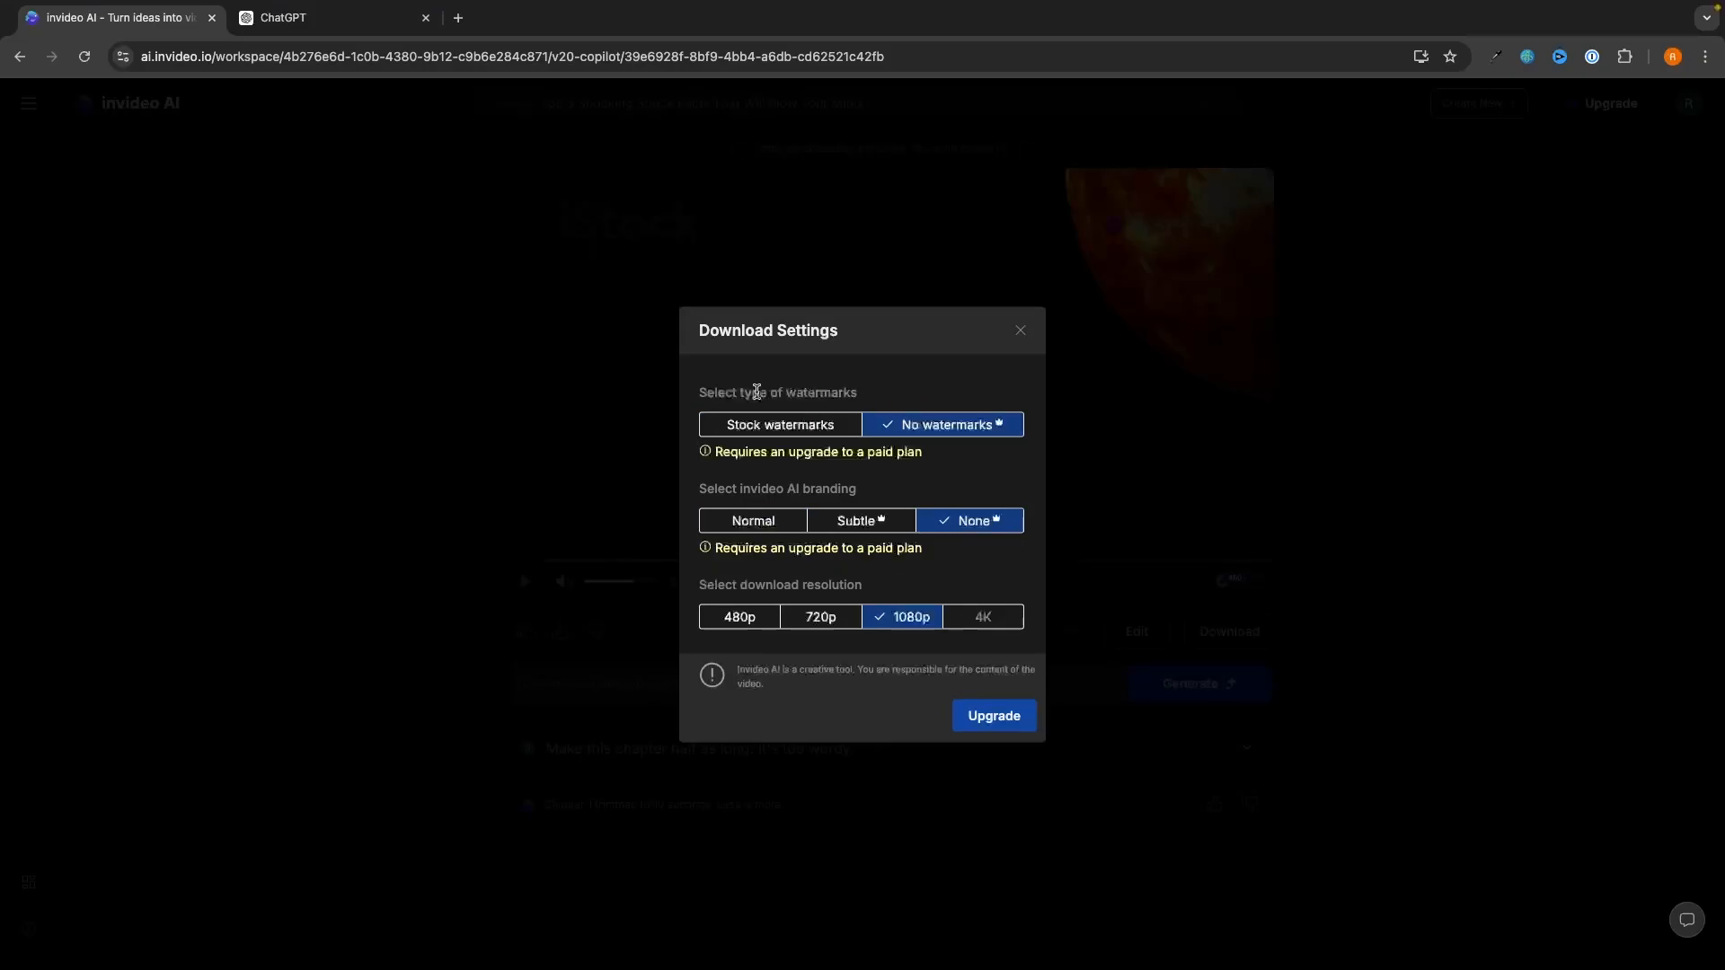
left_click_drag(778, 392, 895, 395)
left_click_drag(744, 484, 935, 492)
left_click(965, 587)
Export the video at 1080p with stock watermarks and normal invideo AI branding, and skim the downloaded file in QuickTime Player.
left_click(780, 437)
left_click(770, 503)
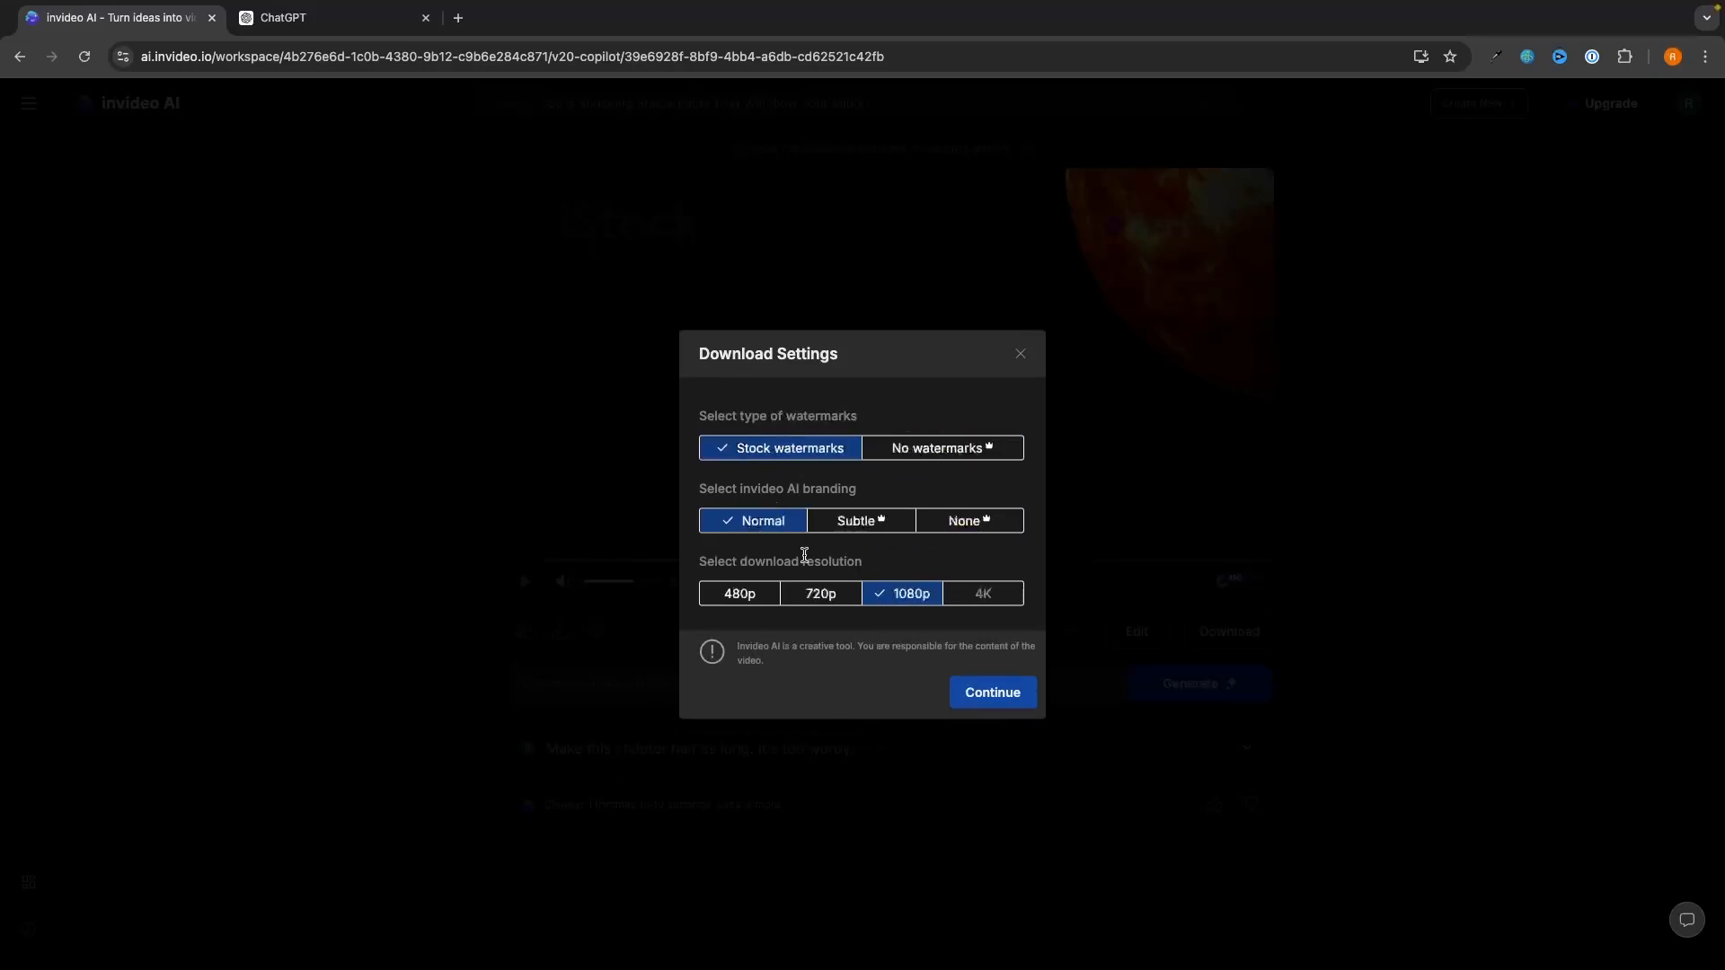
left_click(1002, 700)
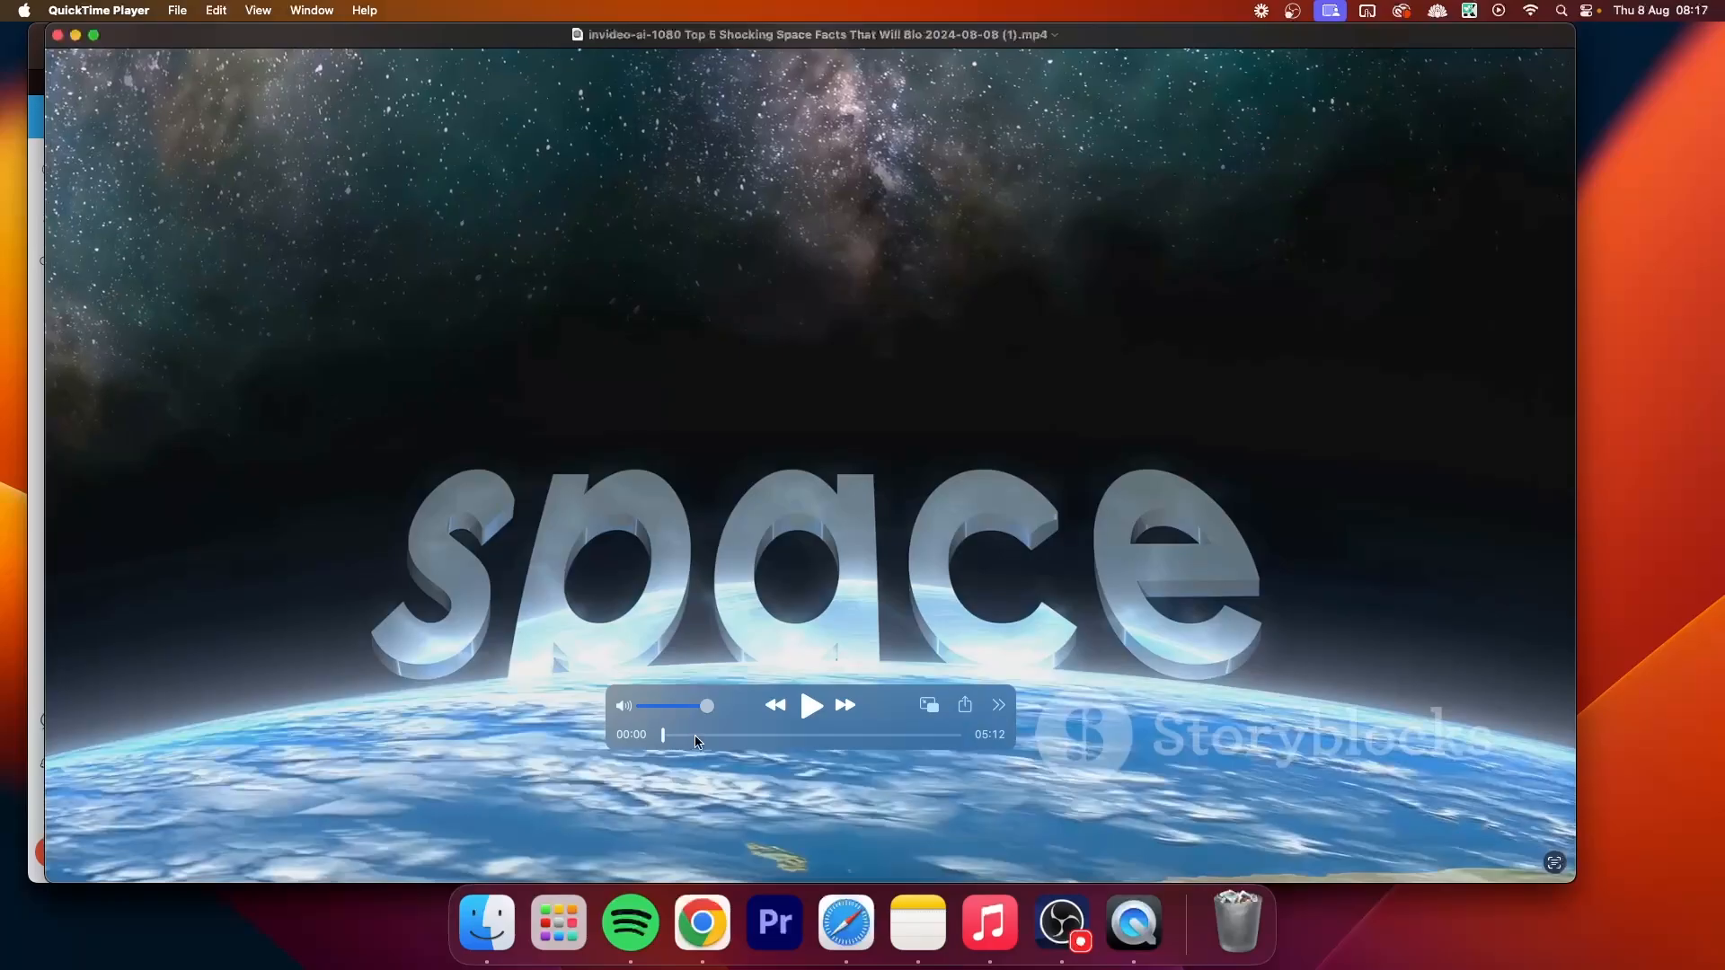
left_click(717, 735)
left_click_drag(718, 735, 761, 735)
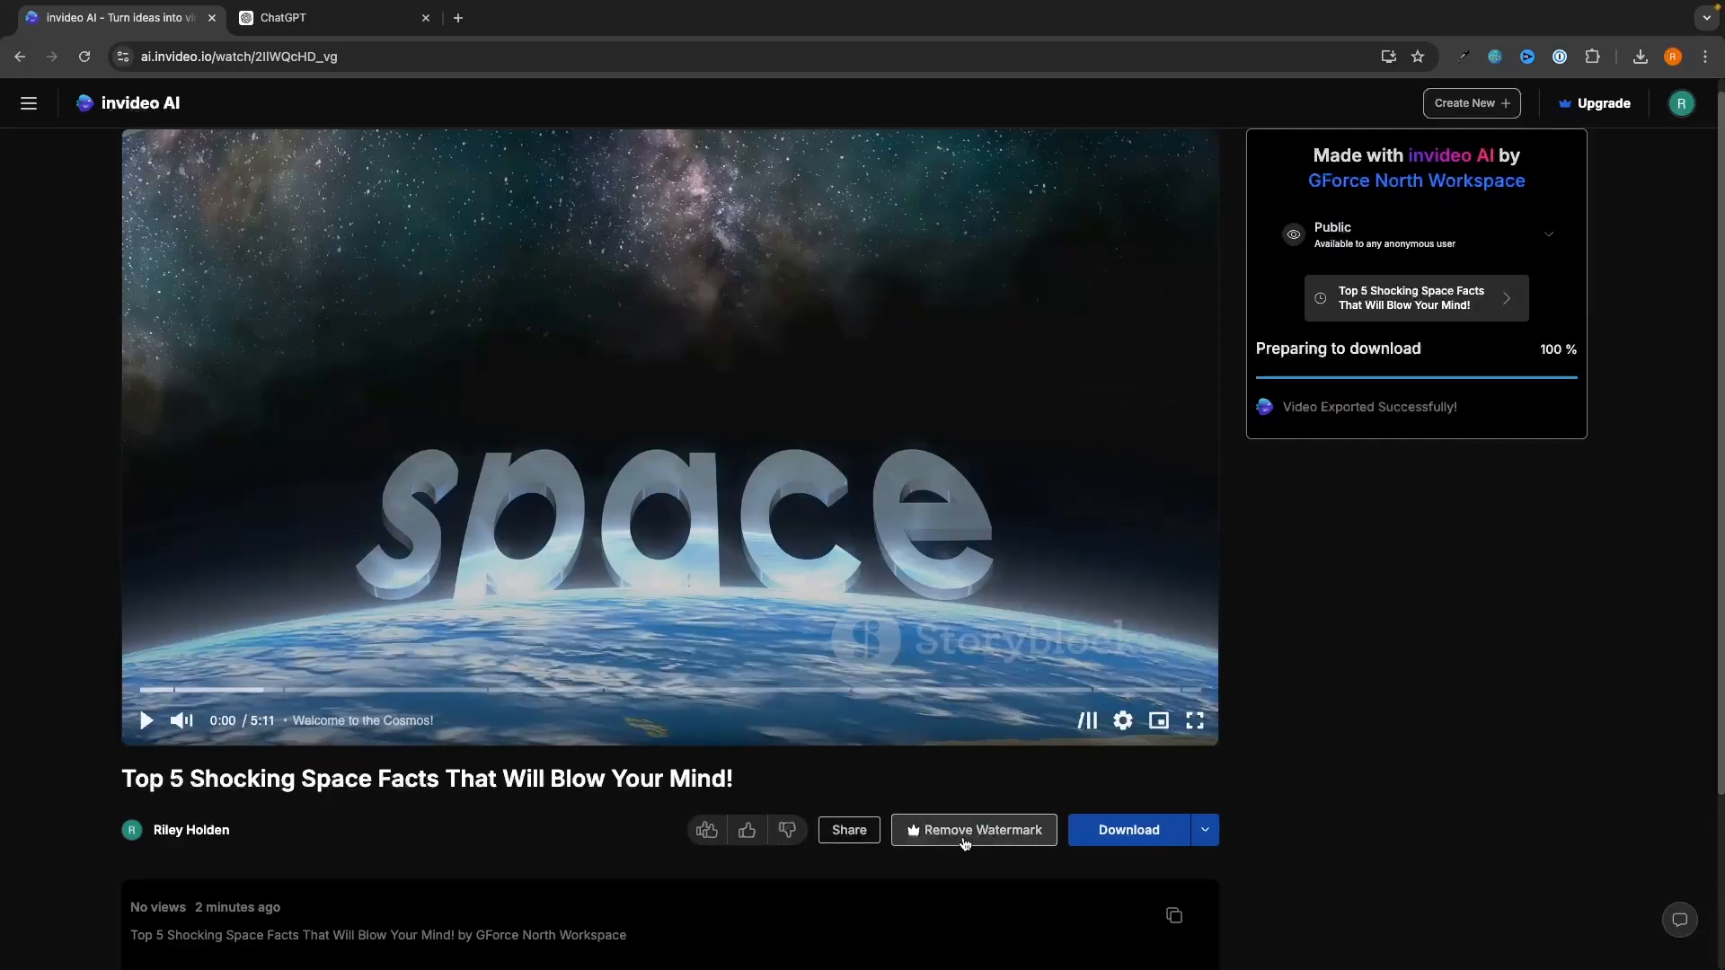
Open the plans for removing the watermark, set Plus to 4x, and compare its voice clones with those of Max.
left_click(963, 841)
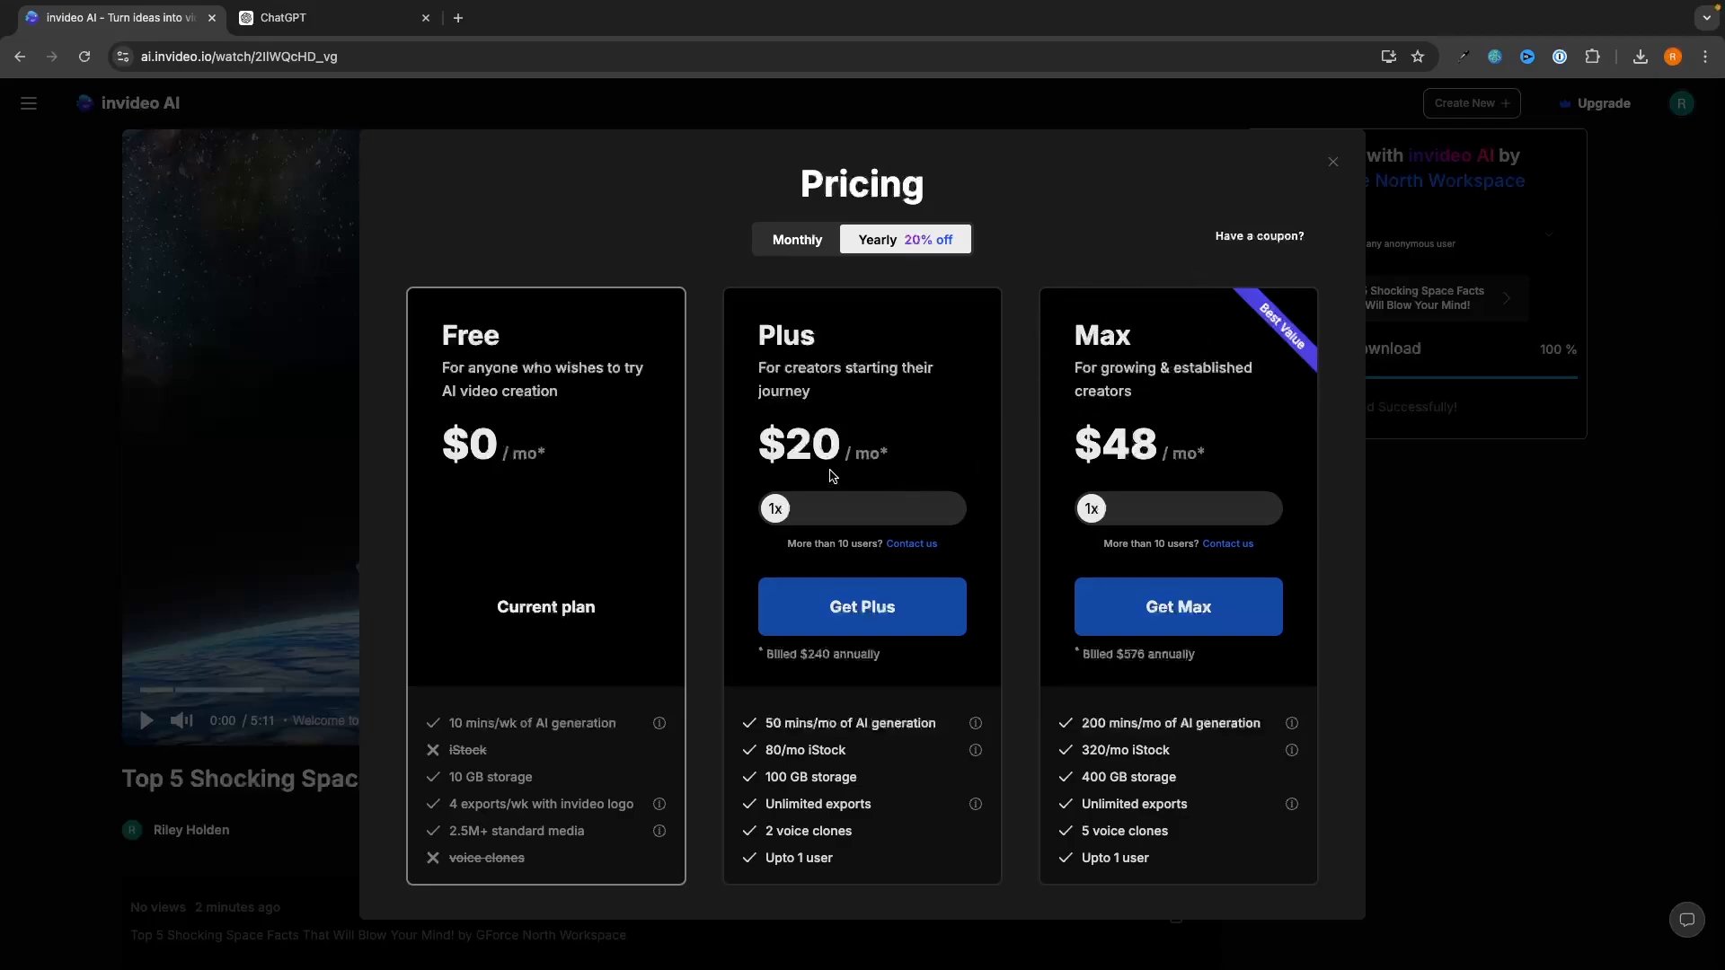
left_click_drag(776, 509, 820, 509)
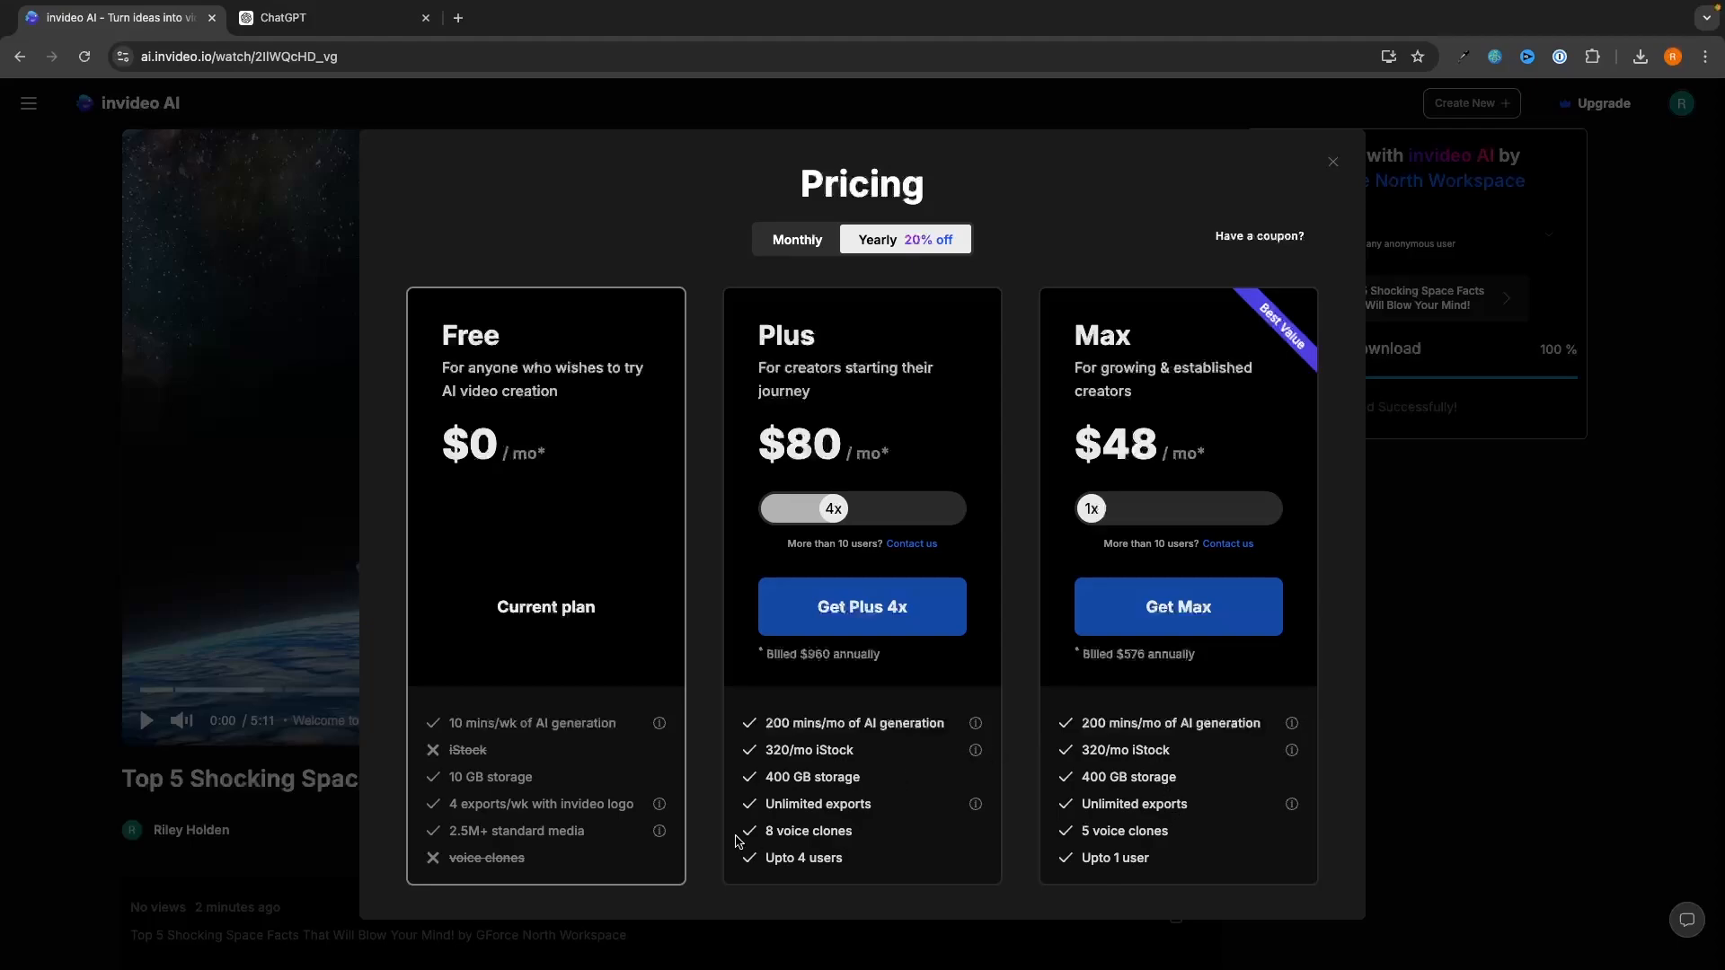
left_click_drag(765, 831, 868, 838)
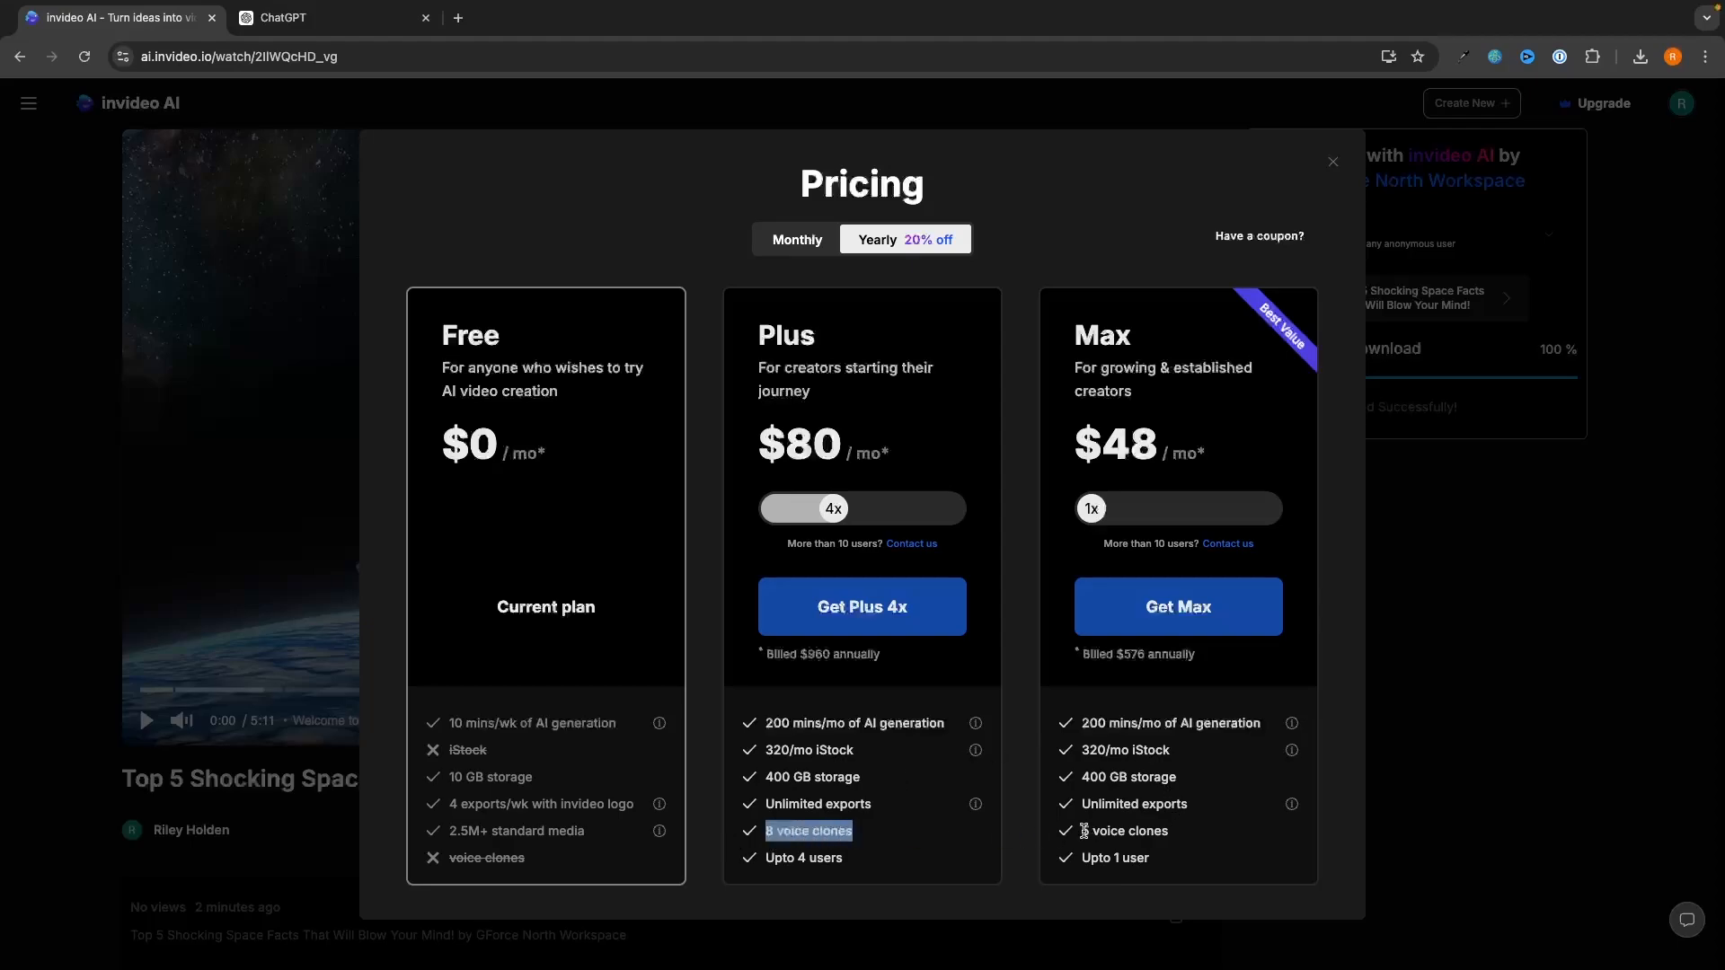
left_click_drag(1080, 830, 1178, 835)
left_click(1179, 835)
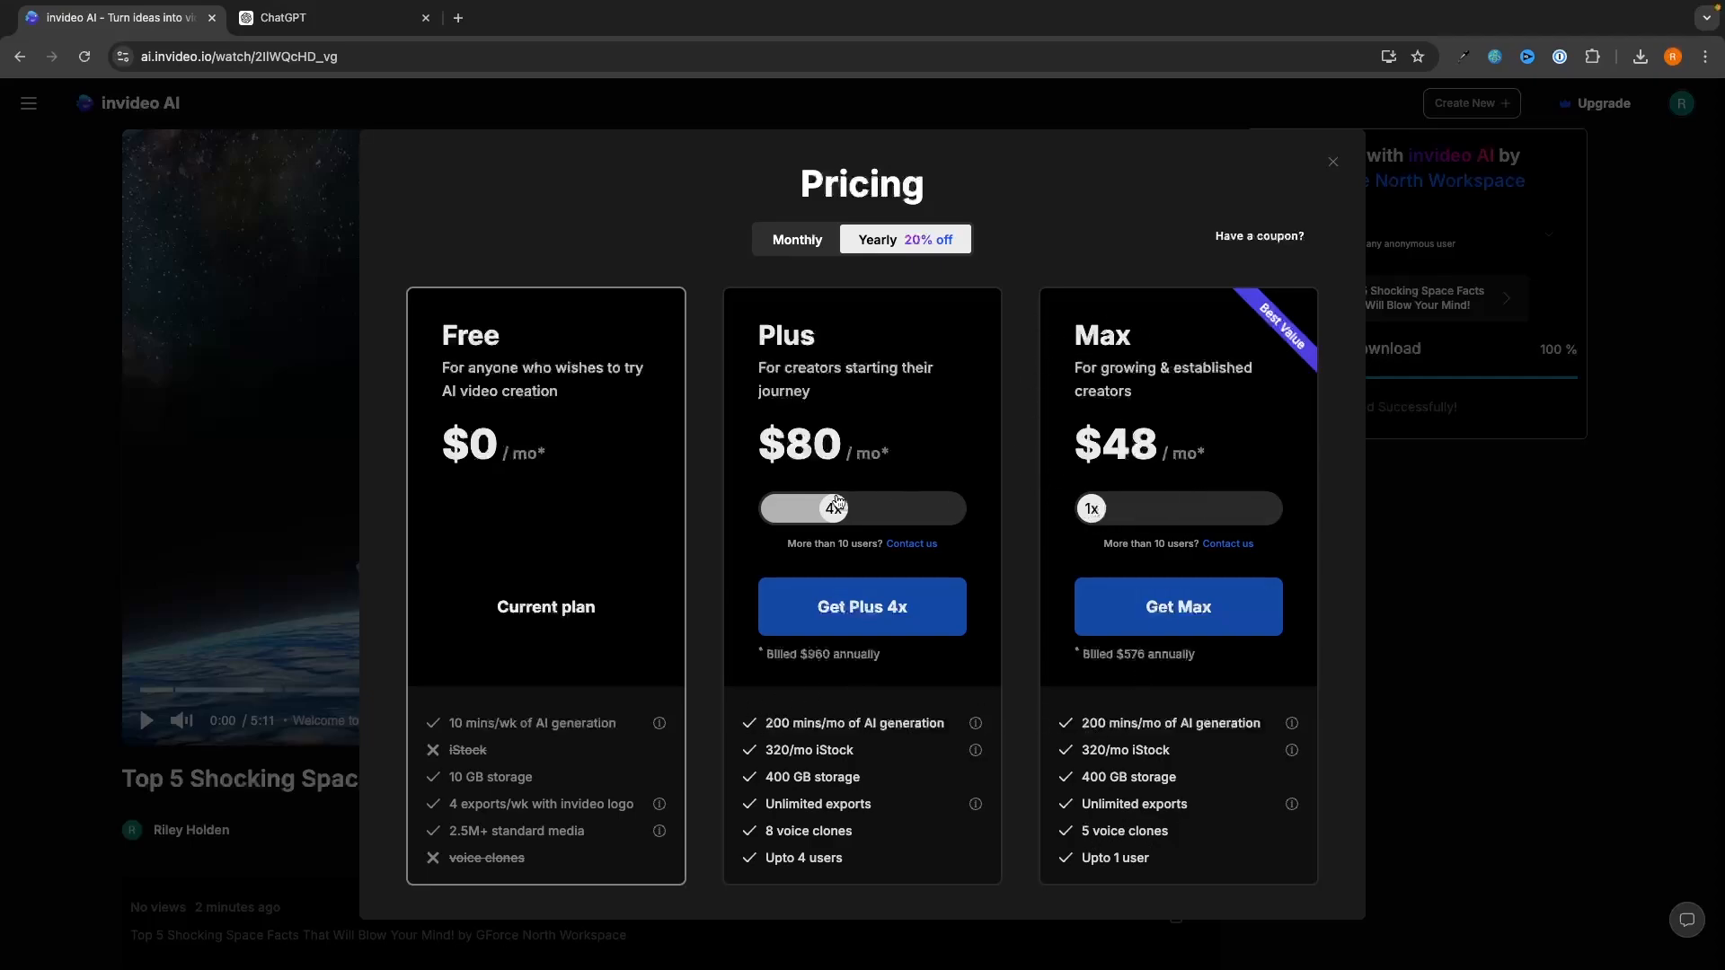
Compare the yearly Plus plan at 8x with the Max plan at 2x, and close the pricing.
left_click_drag(836, 506, 910, 509)
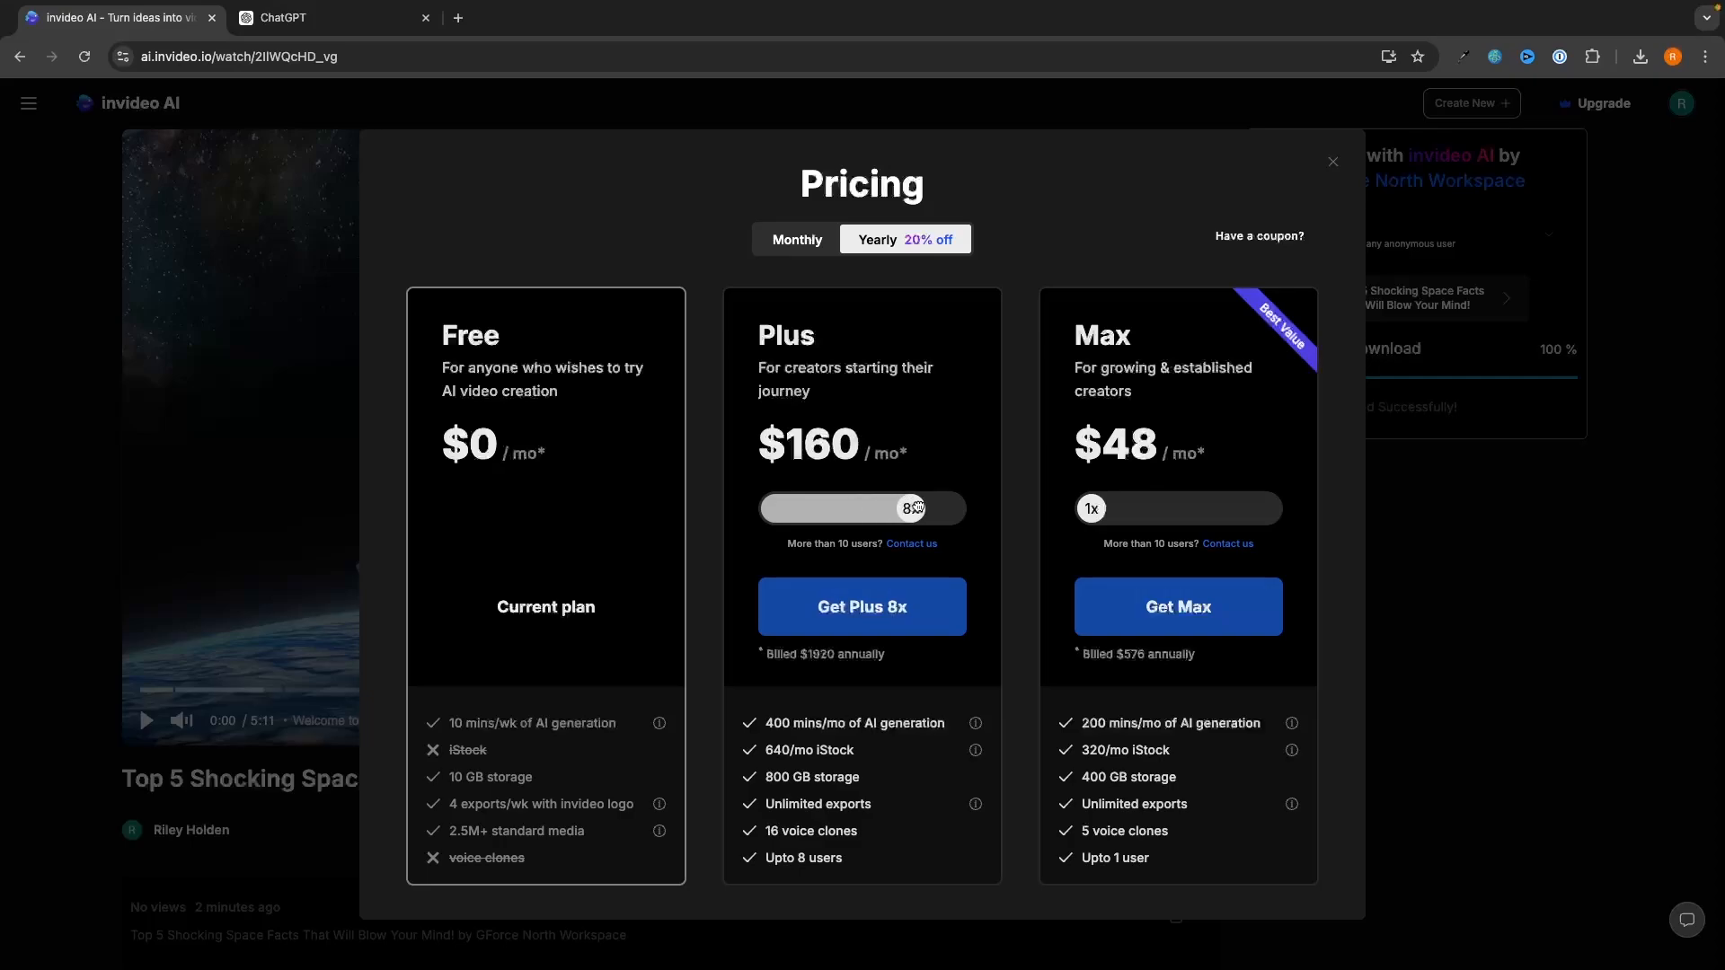
mouse_move(1094, 510)
left_mouse_down()
mouse_move(1124, 509)
mouse_move(1106, 510)
left_mouse_up()
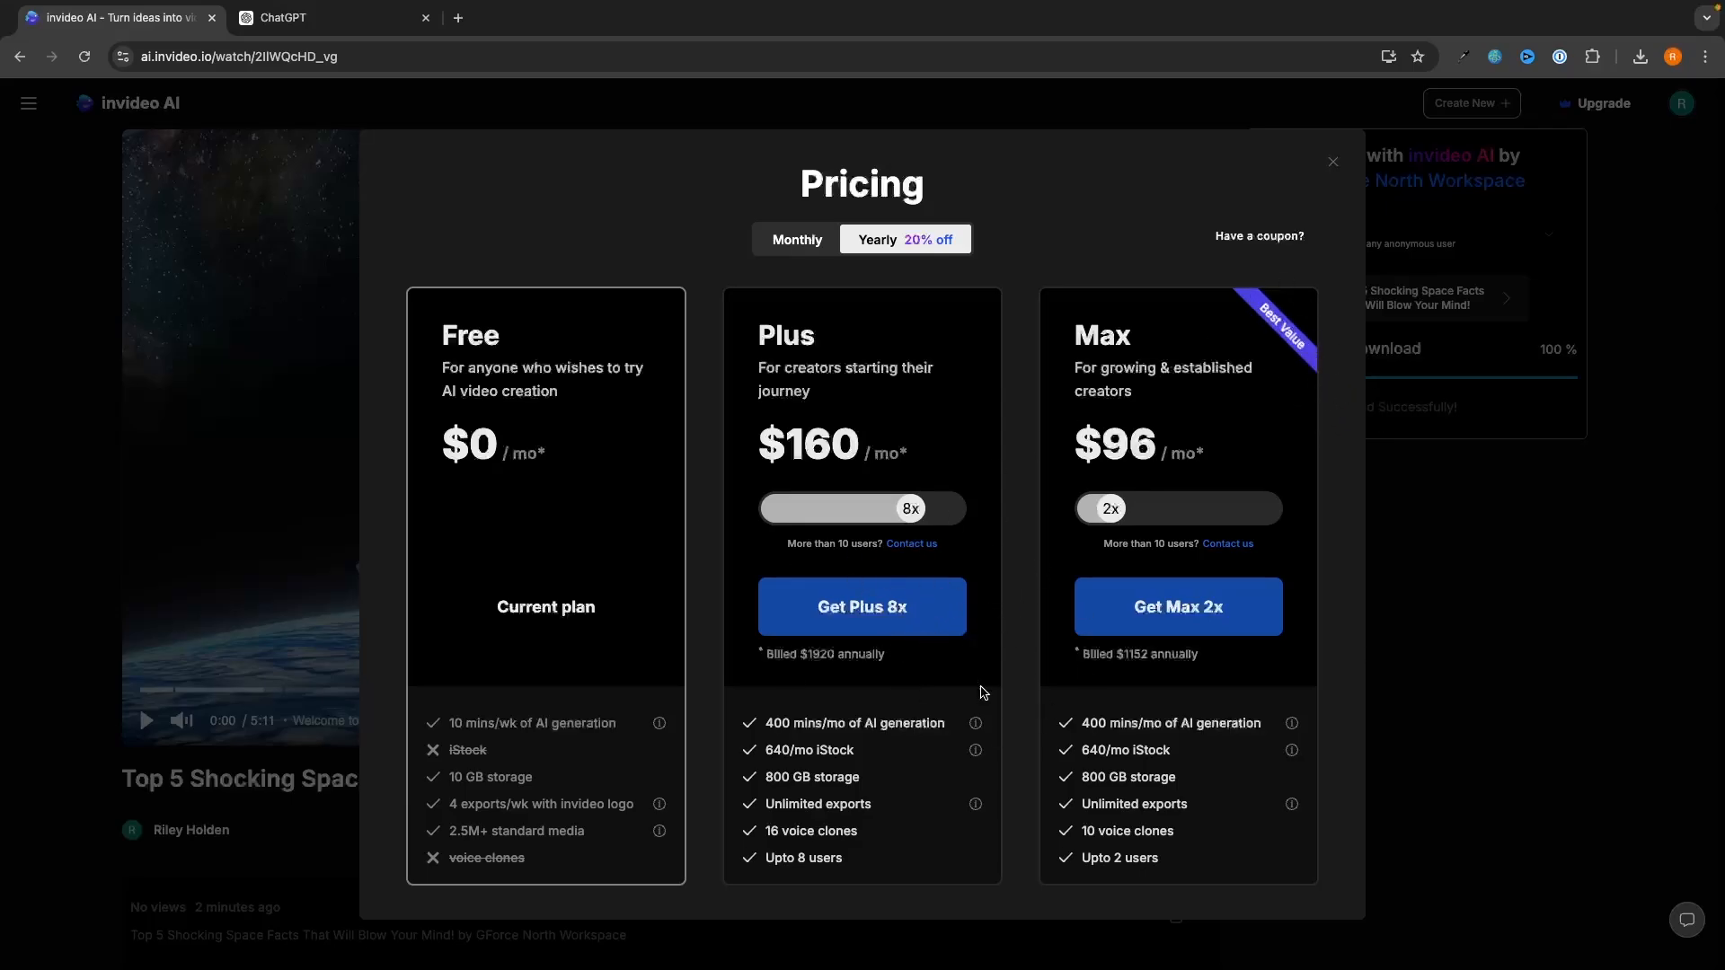
left_click(1332, 161)
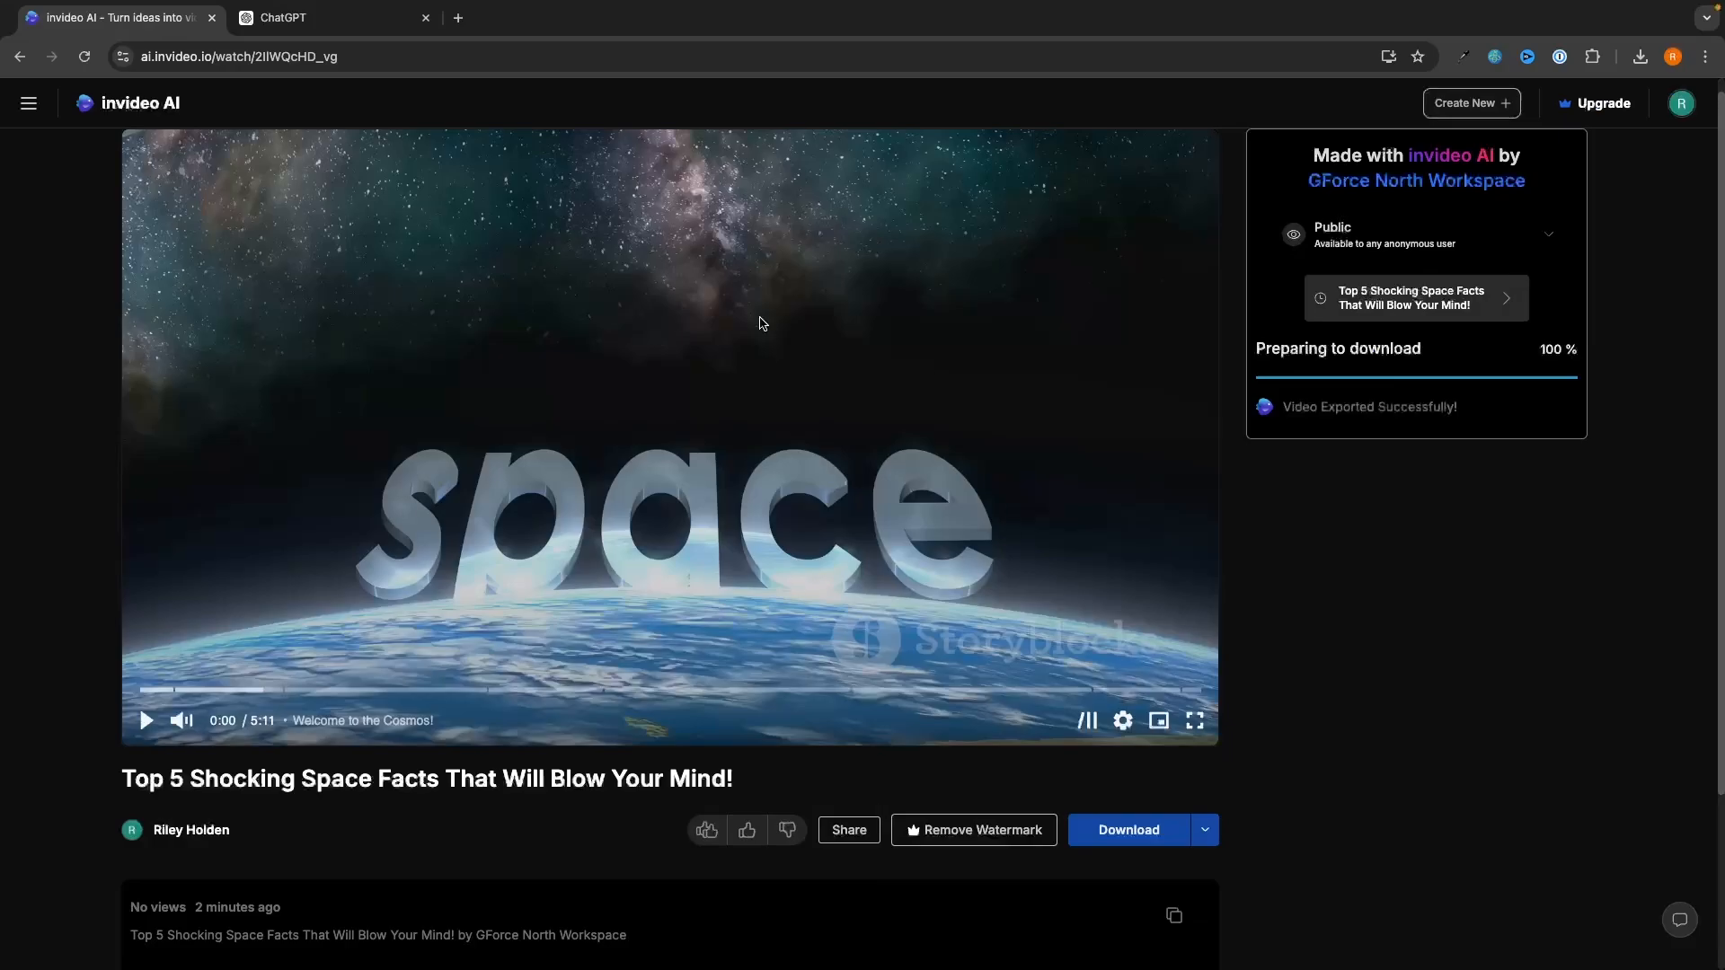